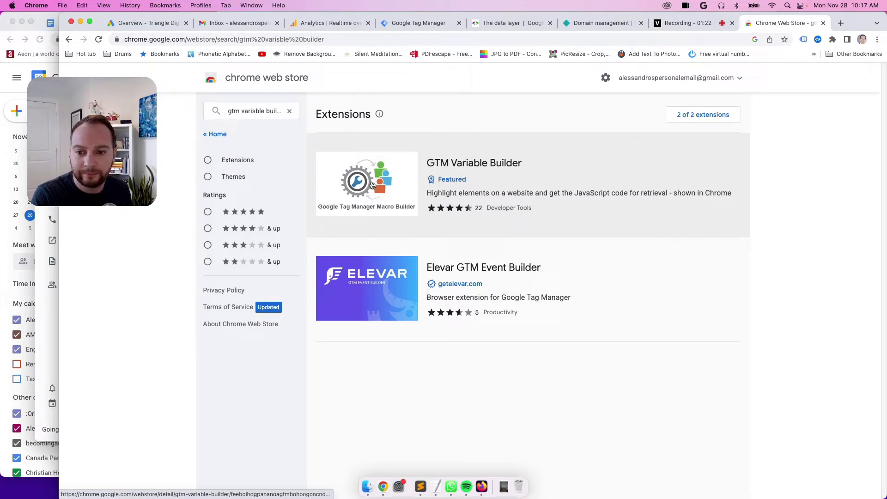
Step: Install the GTM Variable Builder extension from the Chrome Web Store search results and dismiss the installation notice
{"action": "left_click", "coordinate": [373, 185]}
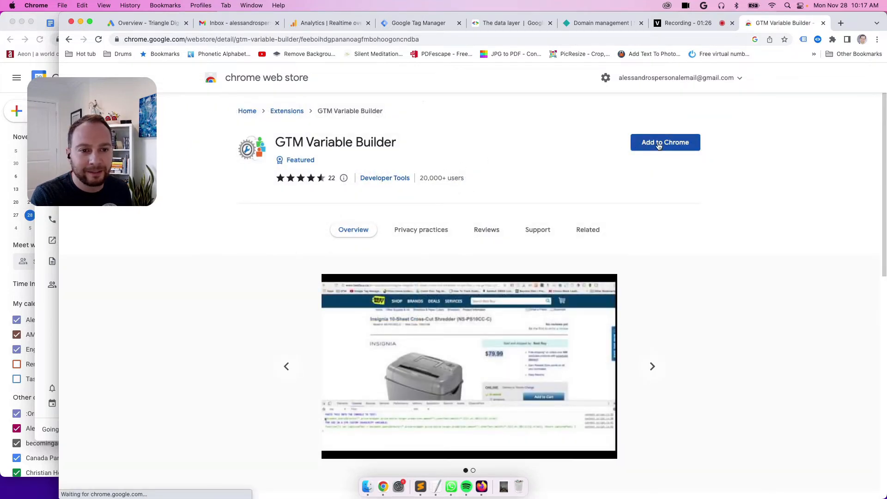
{"action": "left_click", "coordinate": [659, 146]}
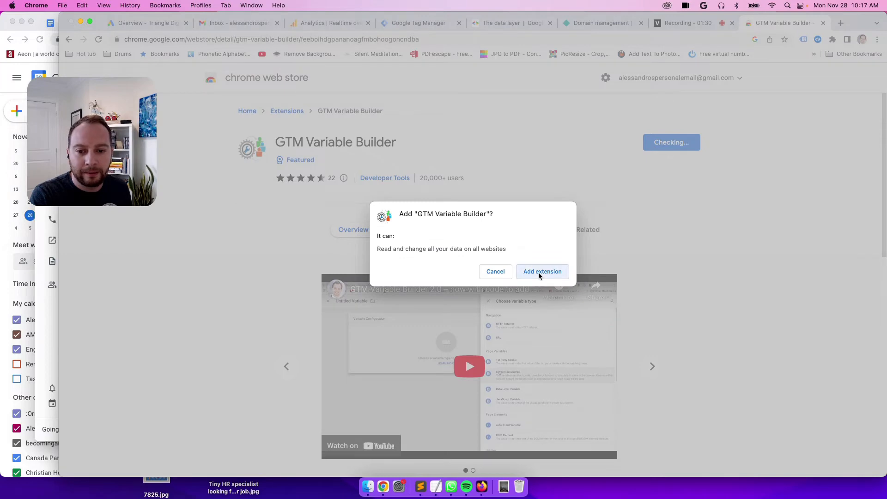
{"action": "left_click", "coordinate": [539, 271]}
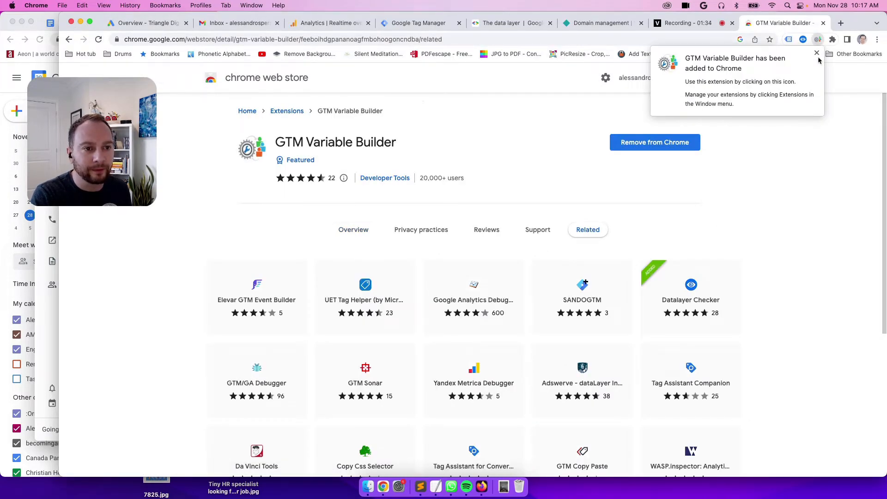
{"action": "left_click", "coordinate": [817, 53]}
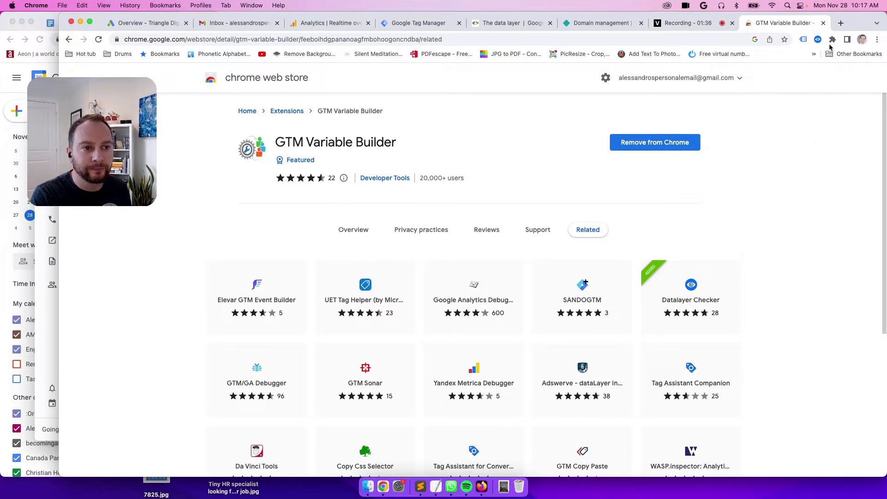
Step: Pin the GTM Variable Builder extension to the browser toolbar and close its Chrome Web Store page
{"action": "left_click", "coordinate": [832, 40]}
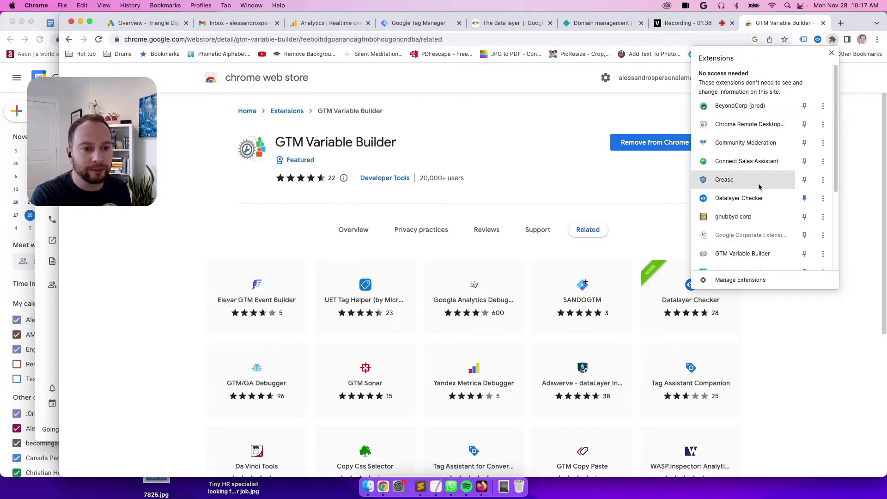
{"action": "scroll", "coordinate": [761, 180], "scroll_direction": "down", "scroll_amount": 2}
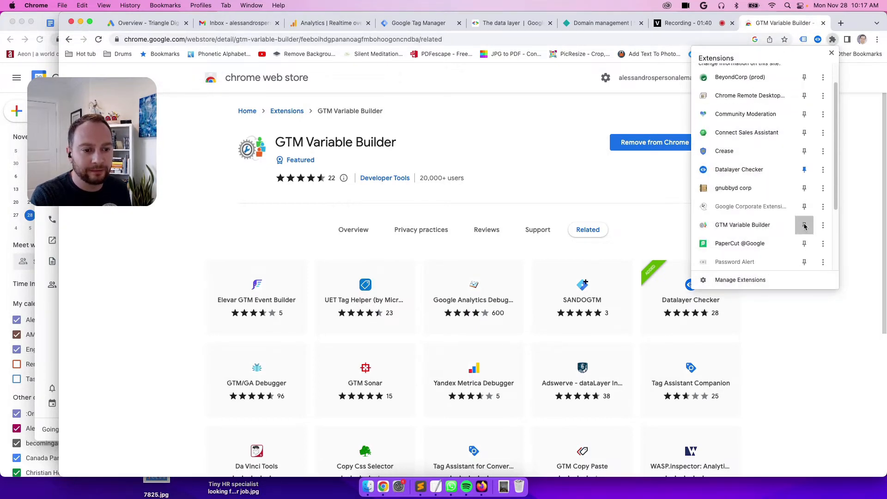
{"action": "left_click", "coordinate": [804, 226]}
{"action": "left_click", "coordinate": [862, 172]}
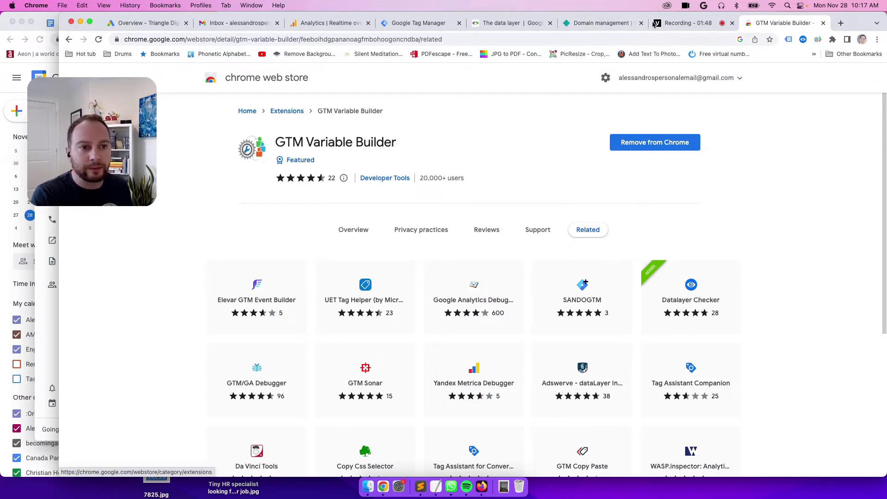
{"action": "left_click", "coordinate": [823, 23]}
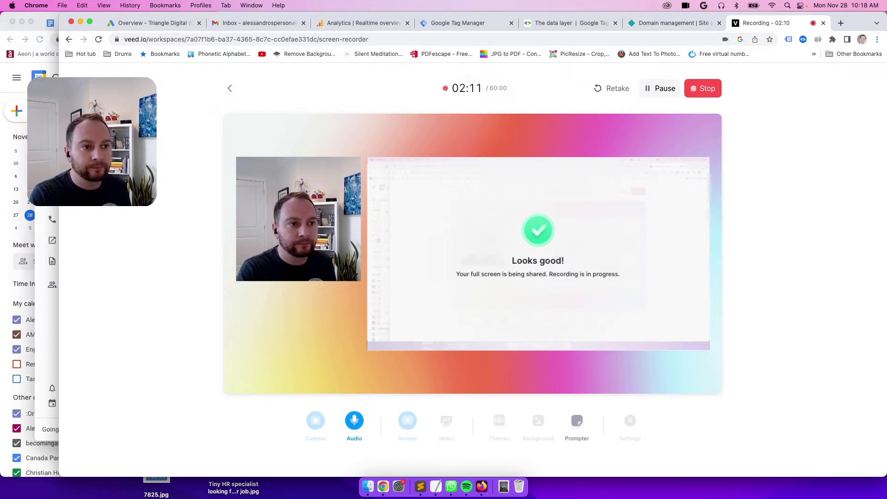
Step: Deploy the site output folder manually as a new Netlify site and open its published address
{"action": "left_click", "coordinate": [658, 26]}
{"action": "left_click", "coordinate": [205, 90]}
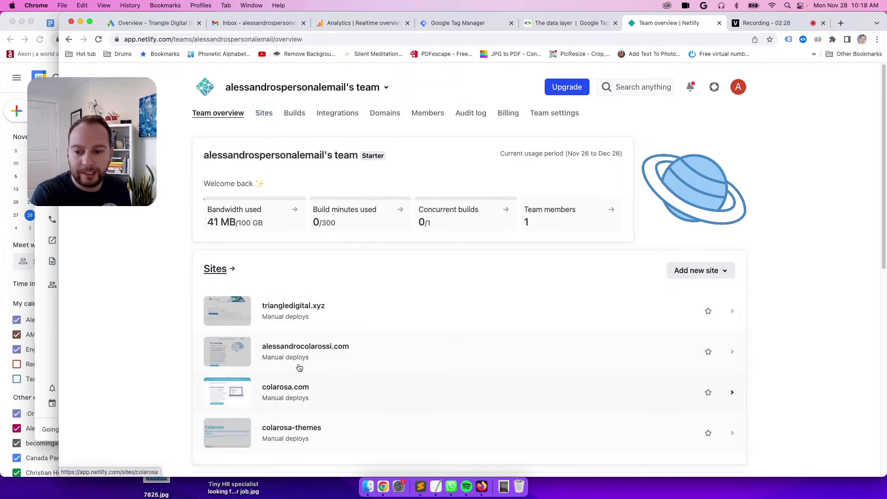
{"action": "left_click", "coordinate": [268, 115]}
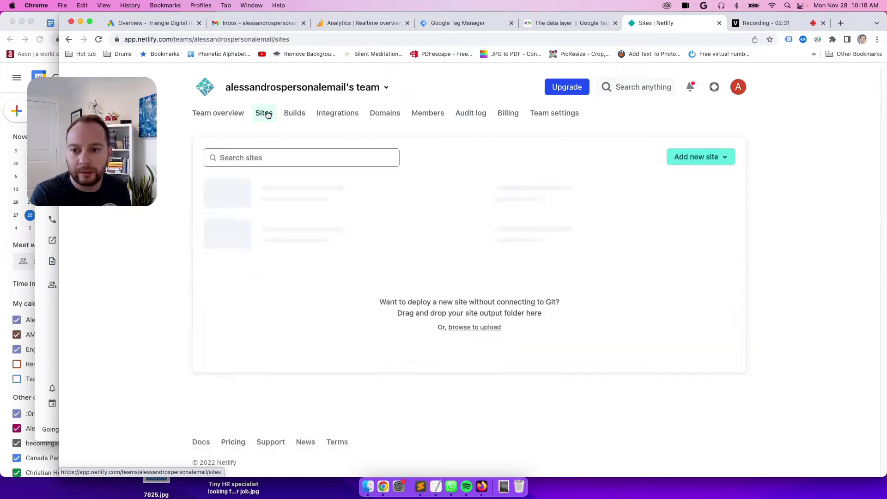
{"action": "left_click", "coordinate": [709, 157]}
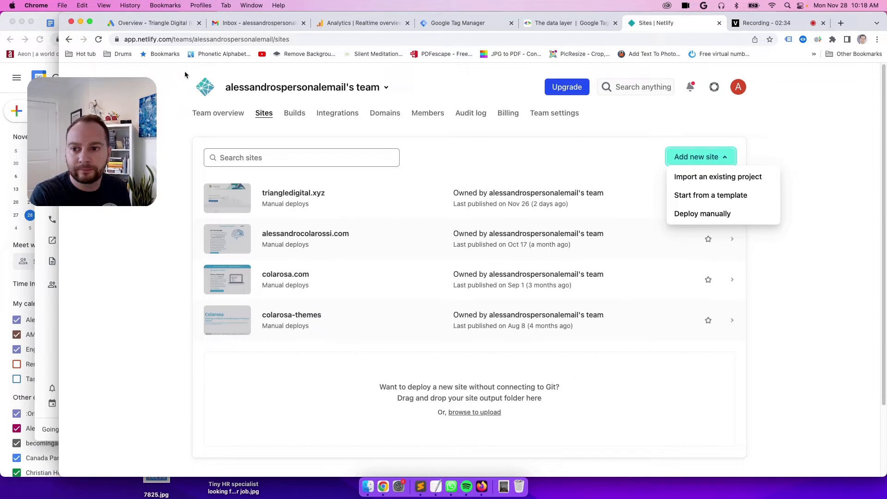
{"action": "left_click", "coordinate": [705, 214]}
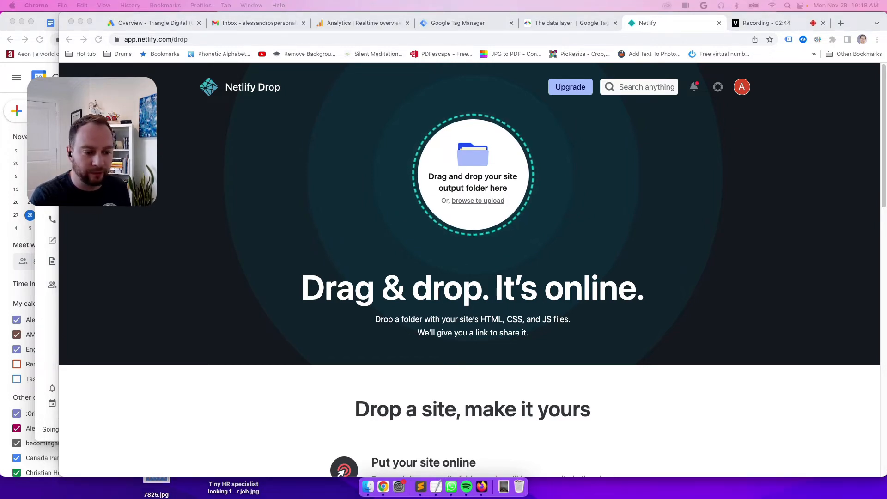
{"action": "left_click_drag", "start_coordinate": [814, 93], "coordinate": [457, 157]}
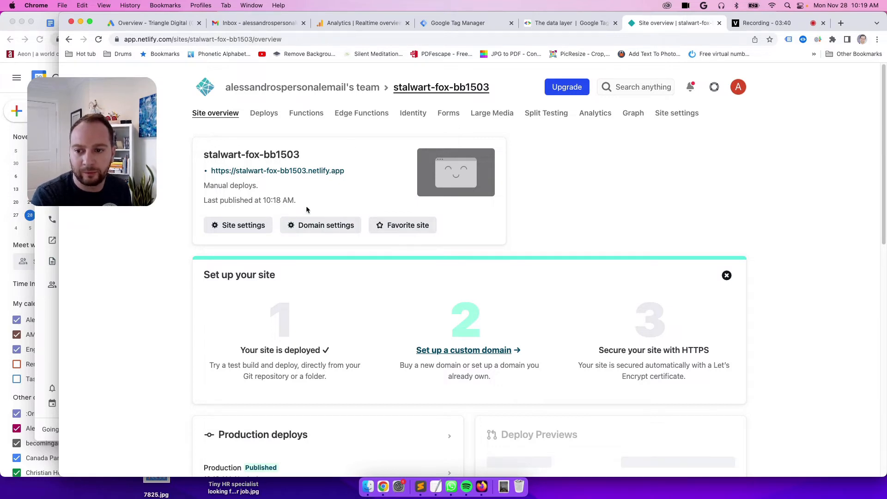
{"action": "left_click", "coordinate": [220, 172]}
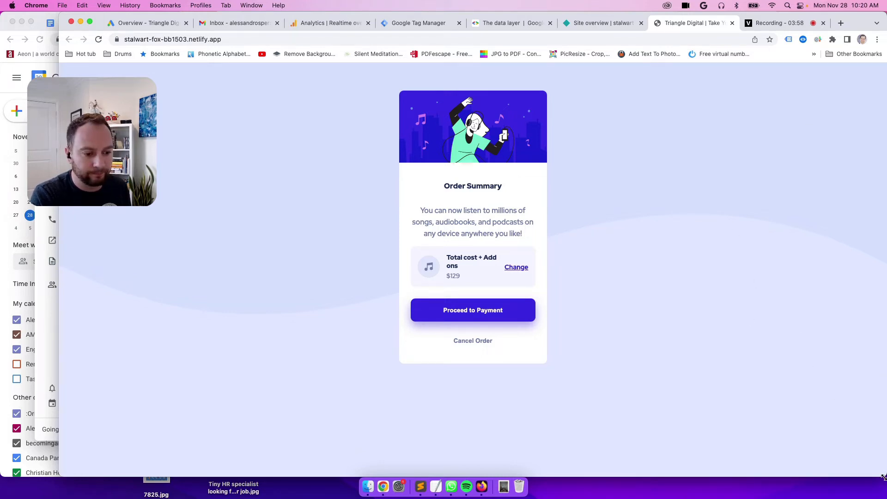
{"action": "mouse_move", "coordinate": [883, 477]}
{"action": "left_mouse_down"}
{"action": "mouse_move", "coordinate": [811, 484]}
{"action": "mouse_move", "coordinate": [884, 486]}
{"action": "left_mouse_up"}
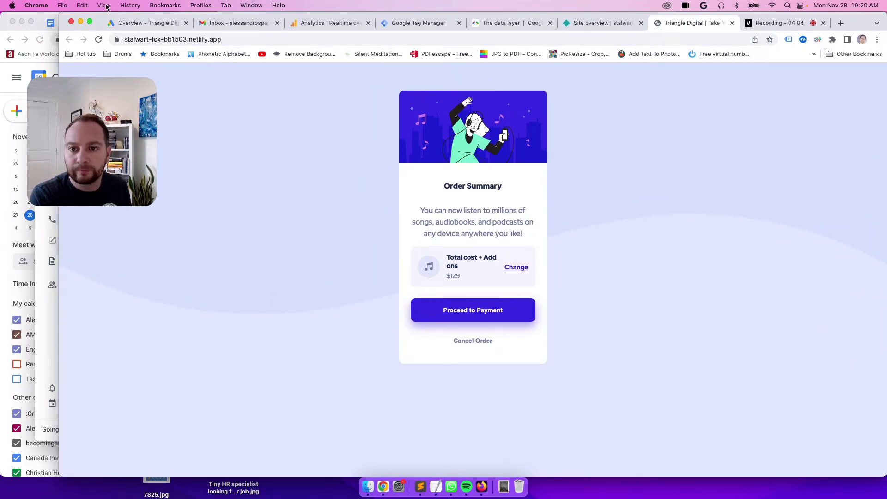
Step: Start a new Google Tag Manager account and name it "fake website - video for chrome extension"
{"action": "left_click", "coordinate": [402, 24]}
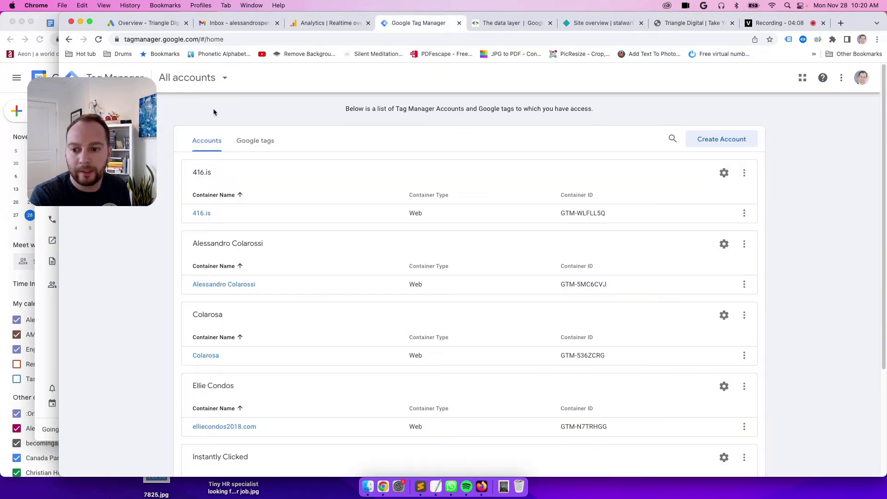
{"action": "left_click", "coordinate": [727, 140]}
{"action": "left_click", "coordinate": [280, 210]}
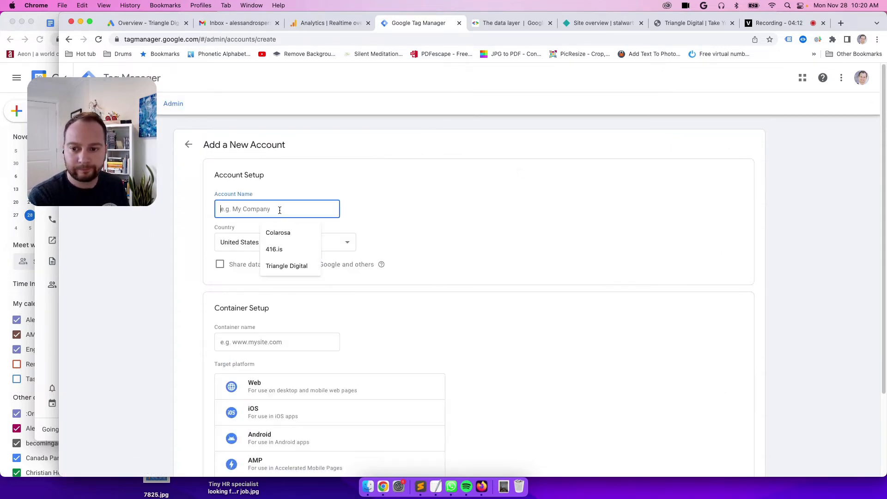
{"action": "type", "text": "fake"}
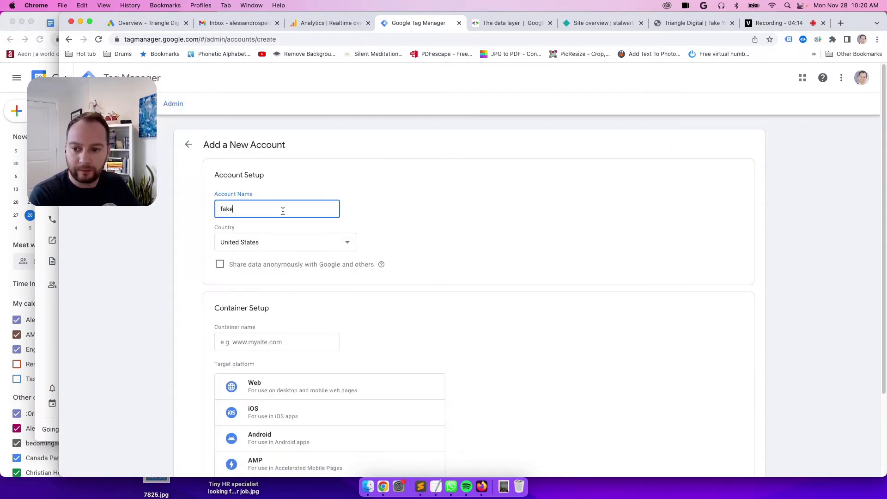
{"action": "type", "text": " website"}
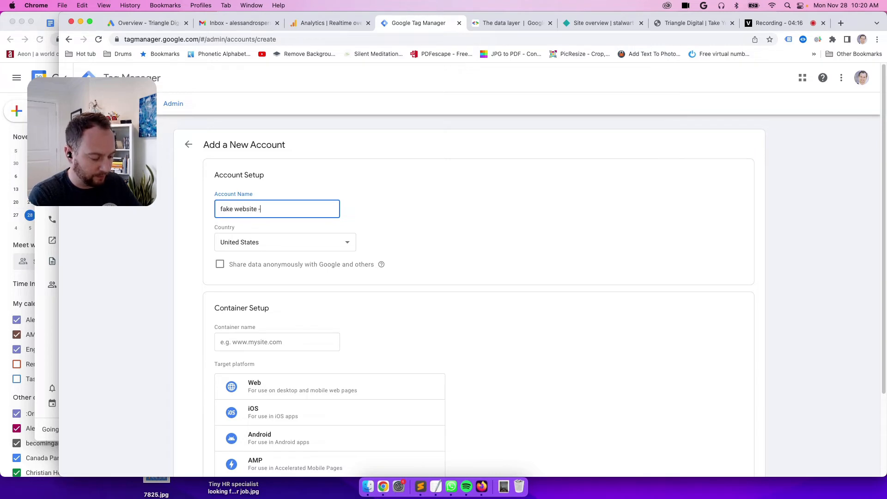
{"action": "type", "text": " - video for"}
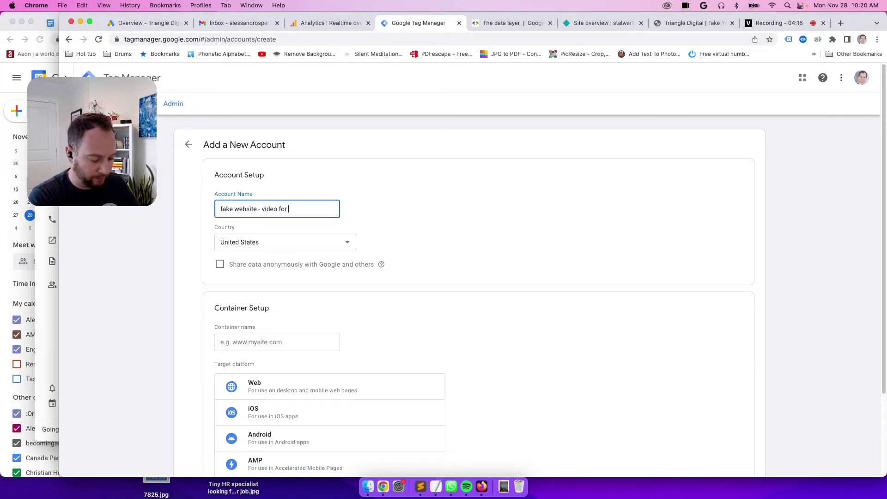
{"action": "type", "text": " chrome ex"}
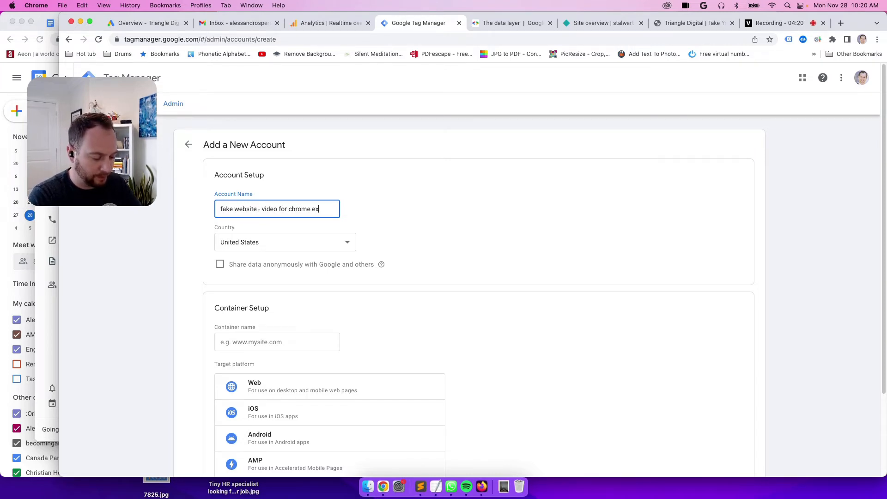
{"action": "type", "text": "tension"}
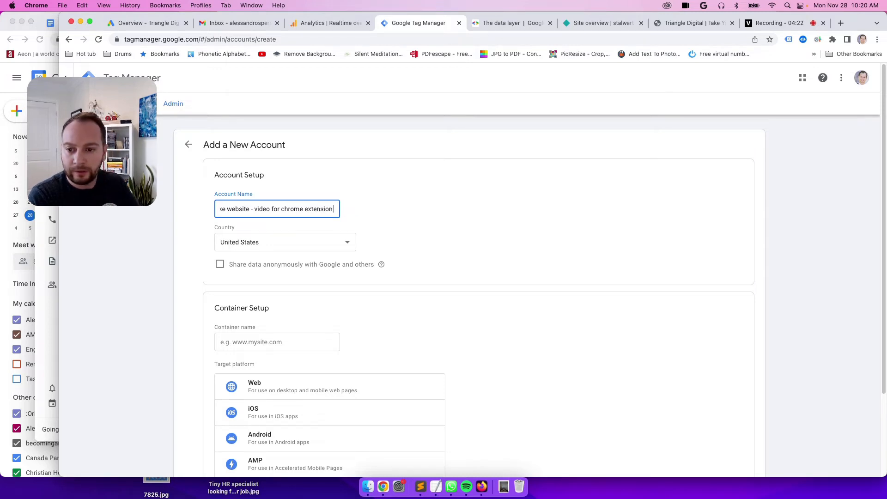
{"action": "key", "text": "BackSpace"}
Step: Set the new Tag Manager account's country to Canada
{"action": "scroll", "coordinate": [393, 228], "scroll_direction": "down", "scroll_amount": 1}
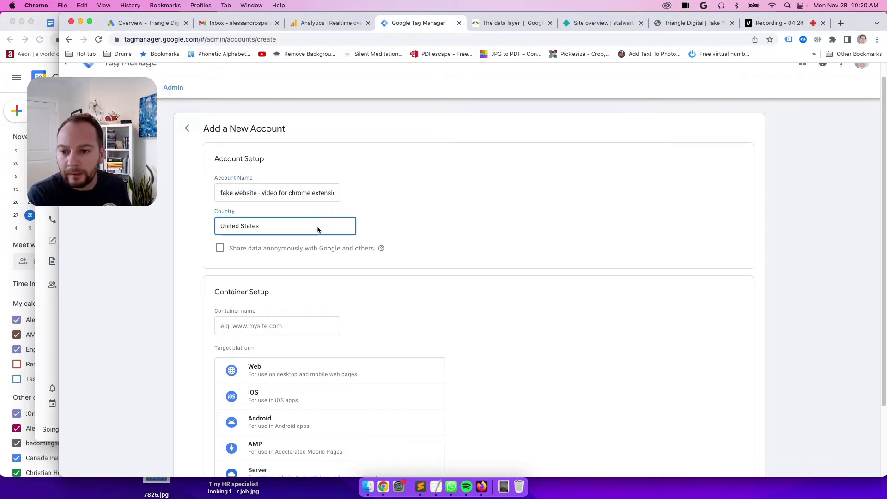
{"action": "left_click", "coordinate": [298, 232]}
{"action": "scroll", "coordinate": [284, 117], "scroll_direction": "up", "scroll_amount": 10}
{"action": "scroll", "coordinate": [264, 84], "scroll_direction": "up", "scroll_amount": 20}
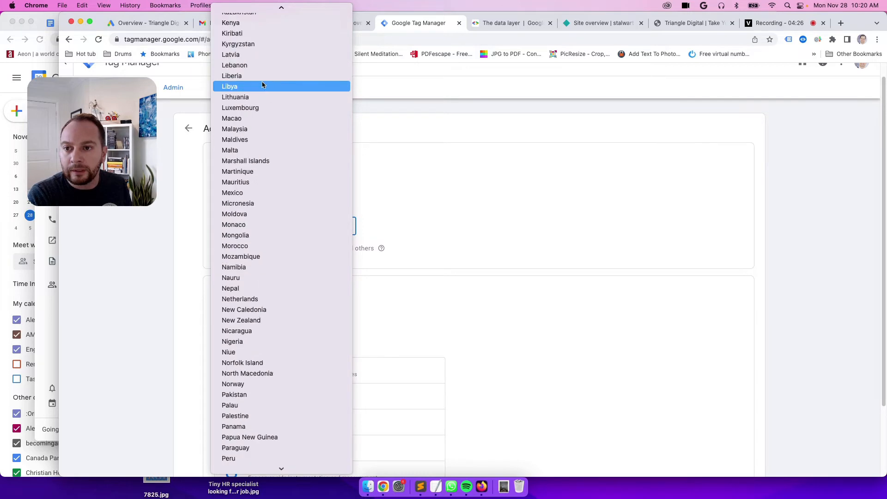
{"action": "scroll", "coordinate": [263, 170], "scroll_direction": "down", "scroll_amount": 4}
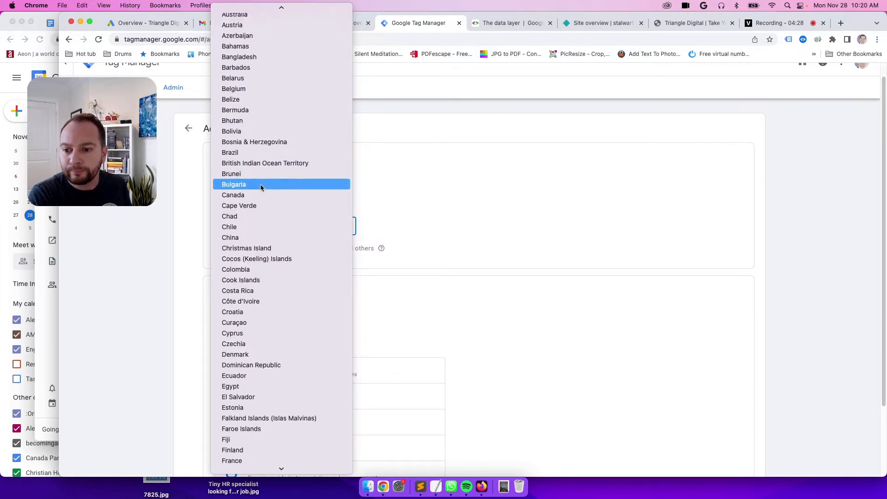
{"action": "left_click", "coordinate": [261, 196]}
Step: Name the container fakesite.com, choose Web as its target platform and submit the new account for creation
{"action": "scroll", "coordinate": [422, 275], "scroll_direction": "down", "scroll_amount": 3}
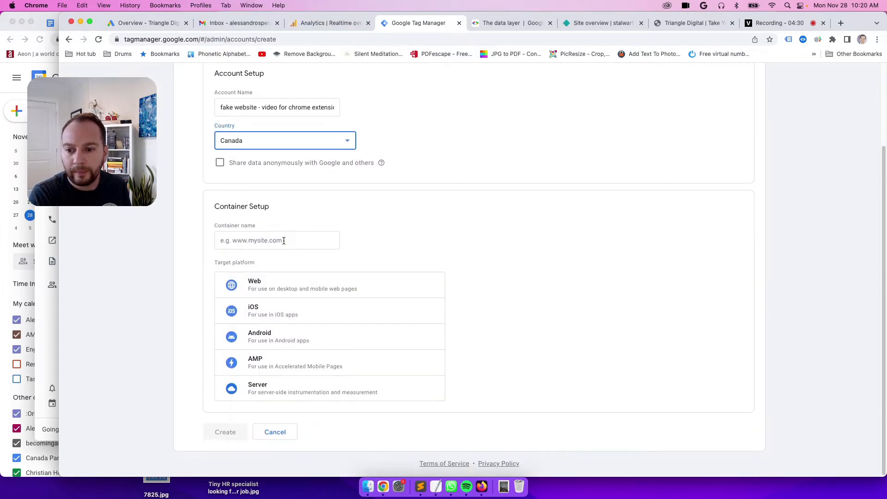
{"action": "left_click", "coordinate": [285, 241]}
{"action": "type", "text": "fakesite.com"}
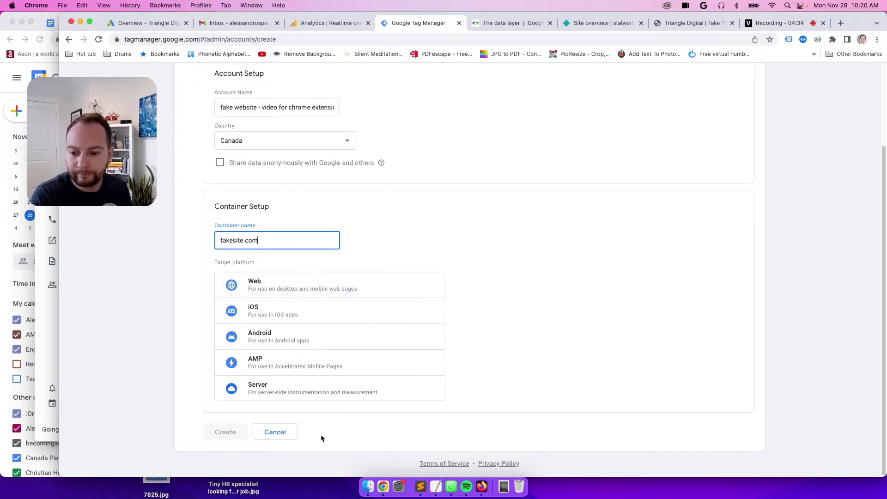
{"action": "left_click", "coordinate": [292, 285]}
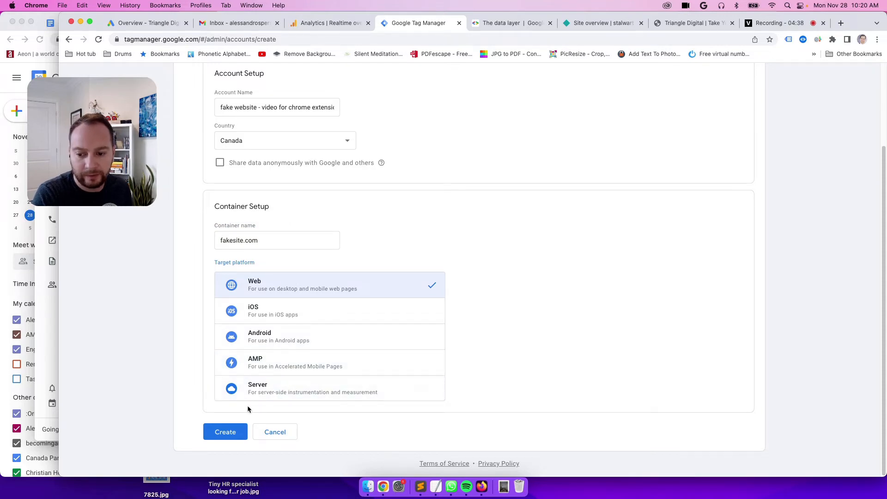
{"action": "left_click", "coordinate": [231, 436]}
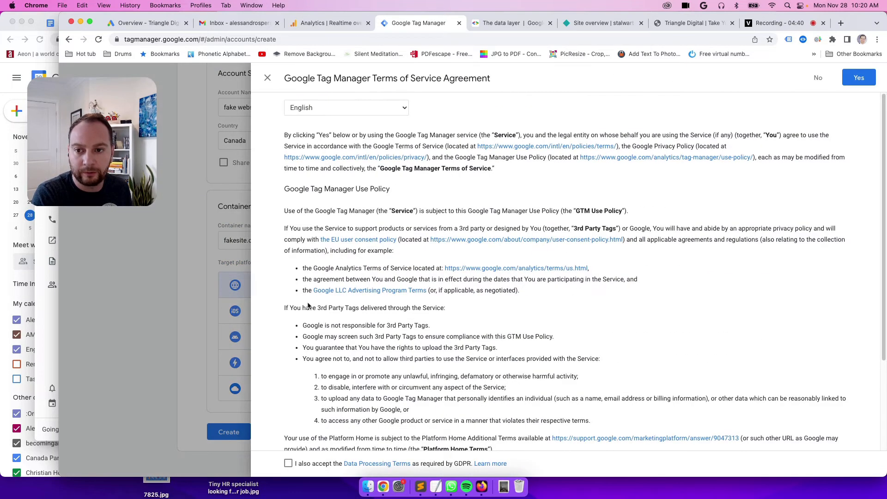
Step: Accept the Google Tag Manager Terms of Service together with the GDPR Data Processing Terms
{"action": "scroll", "coordinate": [355, 365], "scroll_direction": "down", "scroll_amount": 5}
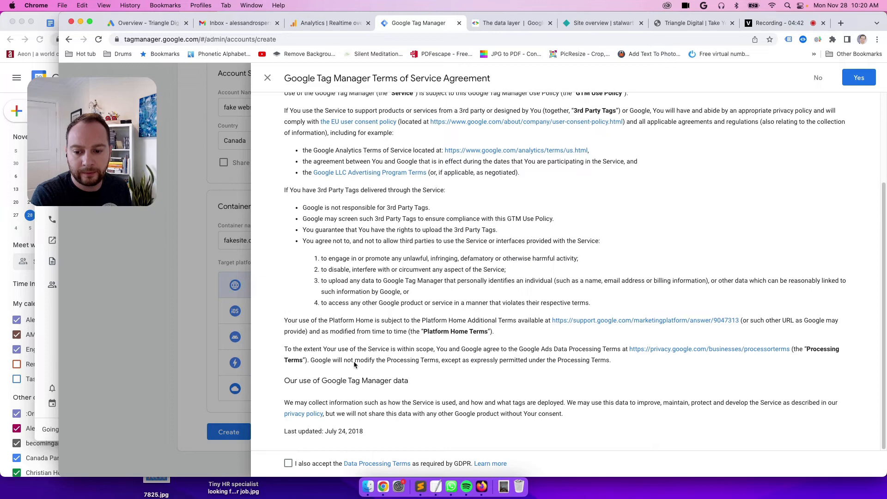
{"action": "left_click", "coordinate": [288, 464]}
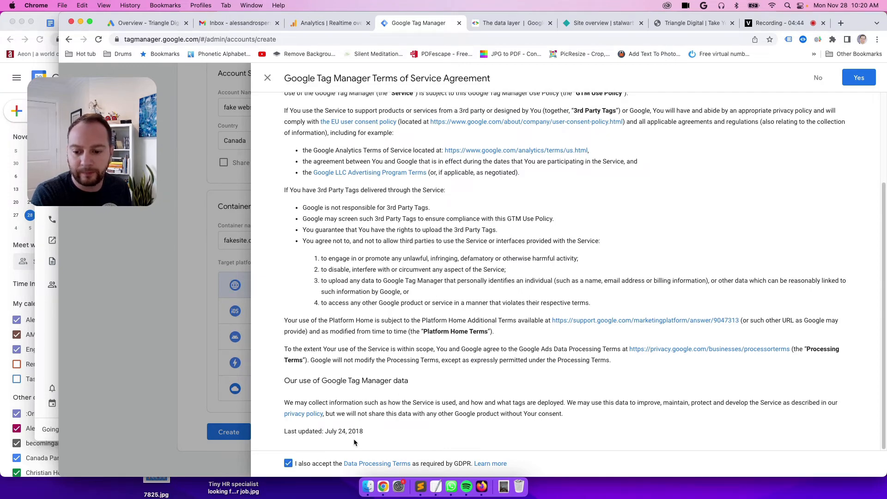
{"action": "left_click", "coordinate": [874, 80]}
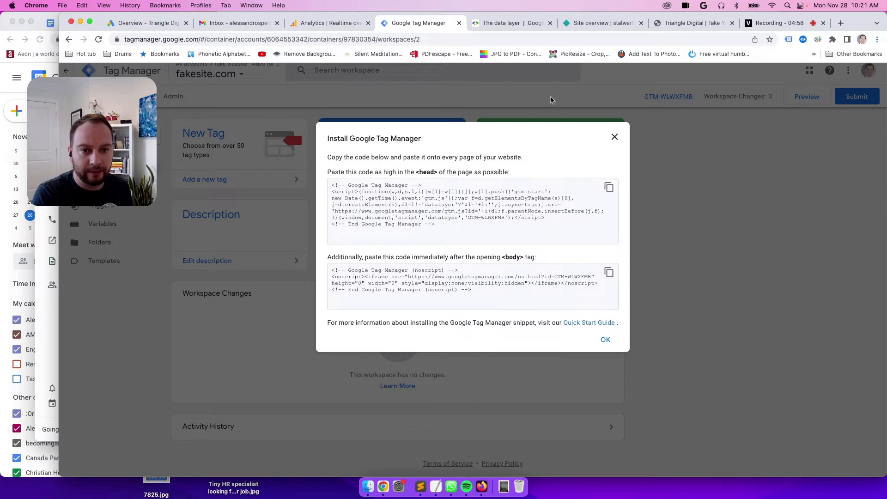
Step: Switch to Sublime Text and look through the markup of index.html
{"action": "left_click_drag", "start_coordinate": [858, 25], "coordinate": [800, 25]}
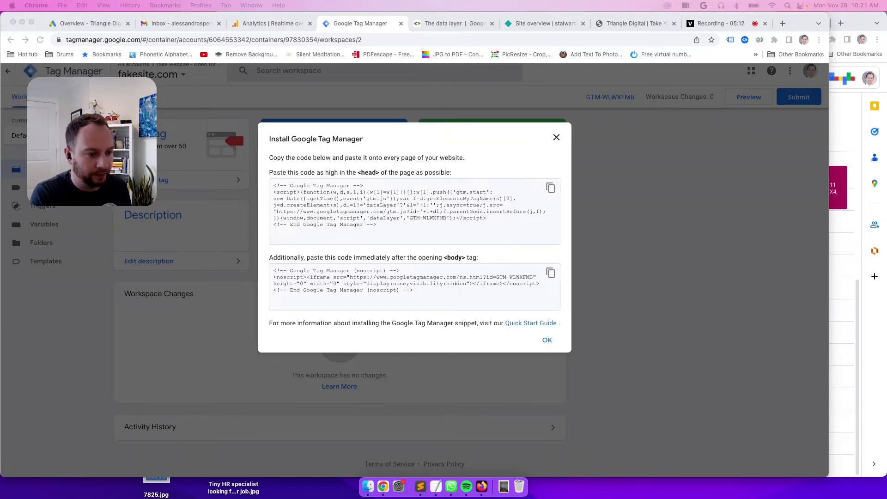
{"action": "key", "text": "super+Tab"}
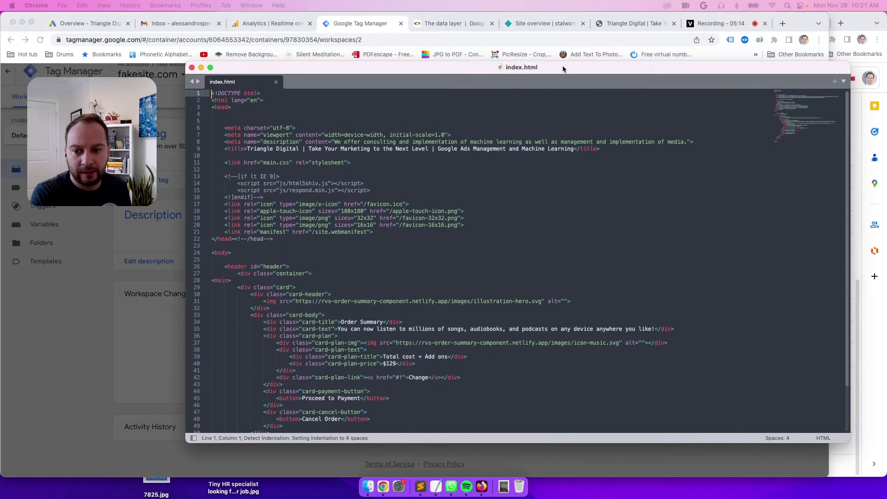
{"action": "scroll", "coordinate": [550, 114], "scroll_direction": "down", "scroll_amount": 3}
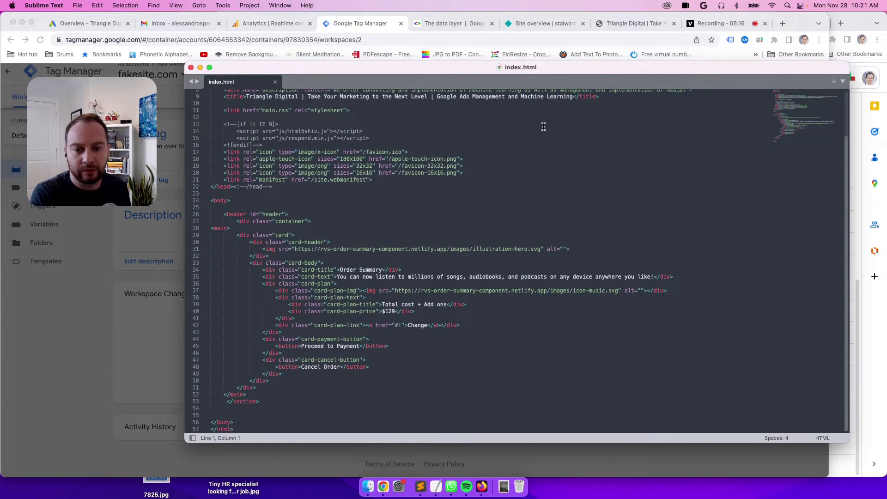
{"action": "left_click_drag", "start_coordinate": [529, 71], "coordinate": [886, 70]}
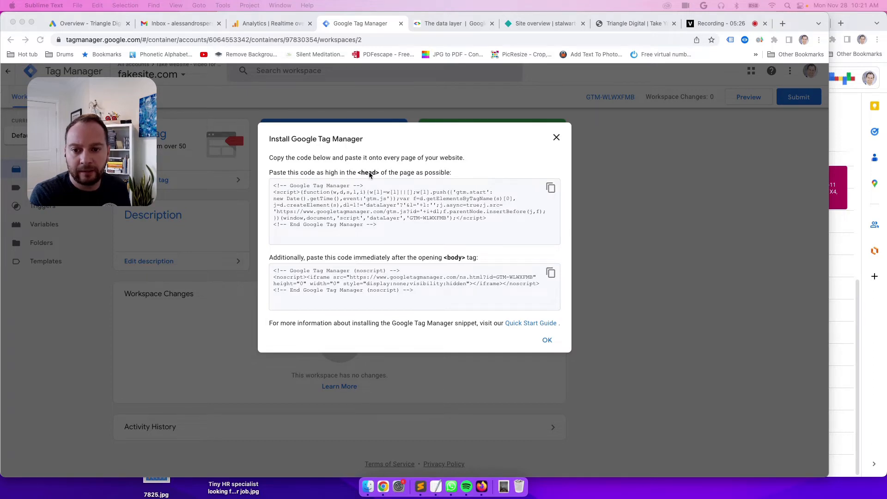
Step: Copy the Google Tag Manager head snippet and paste it directly below the opening <head> tag of index.html in Sublime Text
{"action": "left_click", "coordinate": [542, 197]}
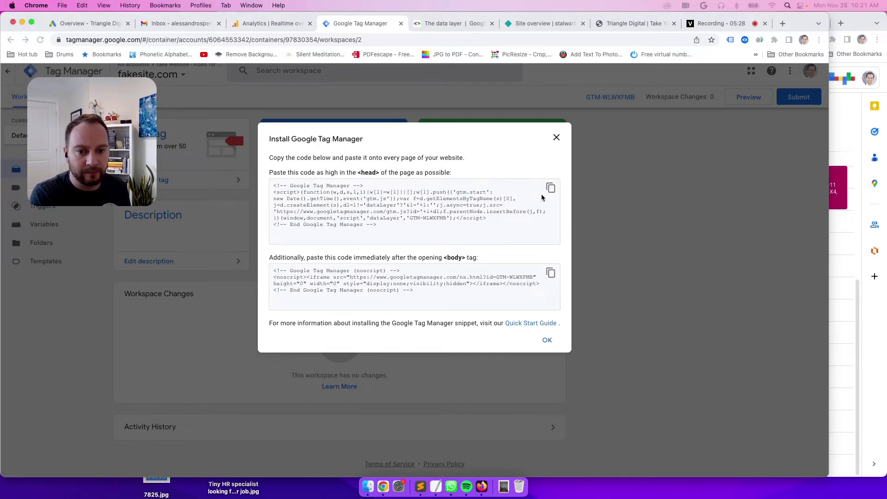
{"action": "left_click", "coordinate": [550, 187]}
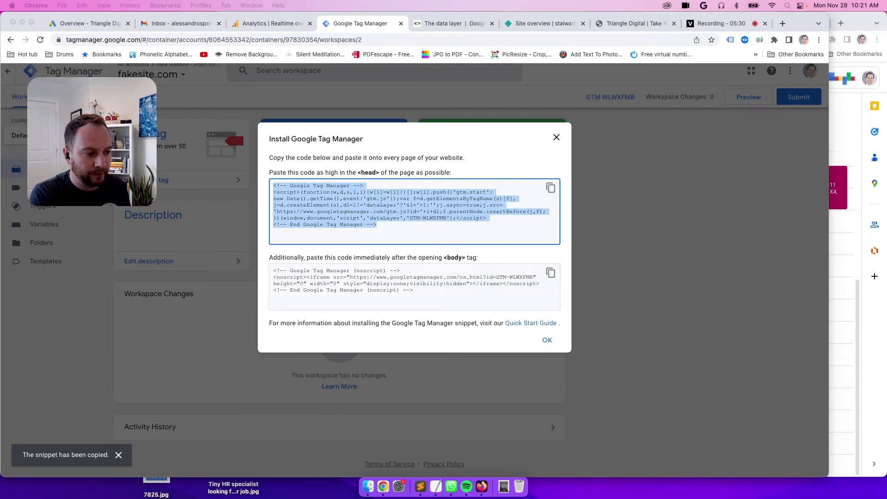
{"action": "key", "text": "super+Tab"}
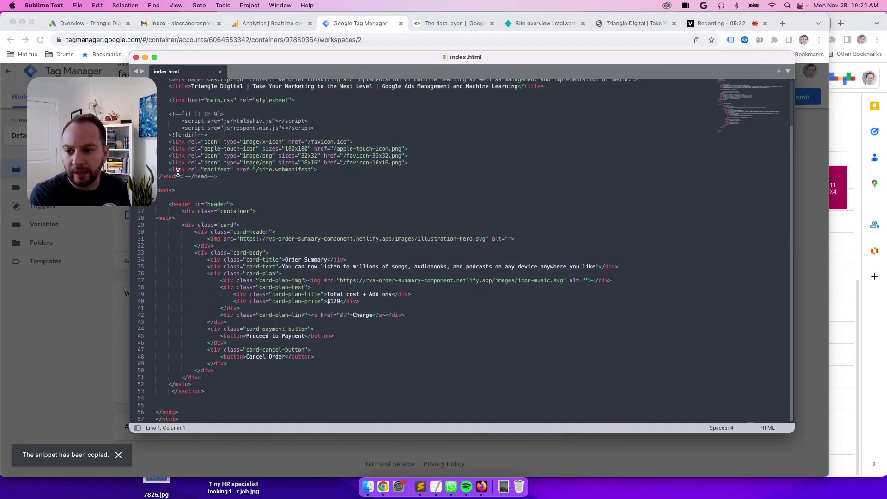
{"action": "scroll", "coordinate": [184, 128], "scroll_direction": "up", "scroll_amount": 3}
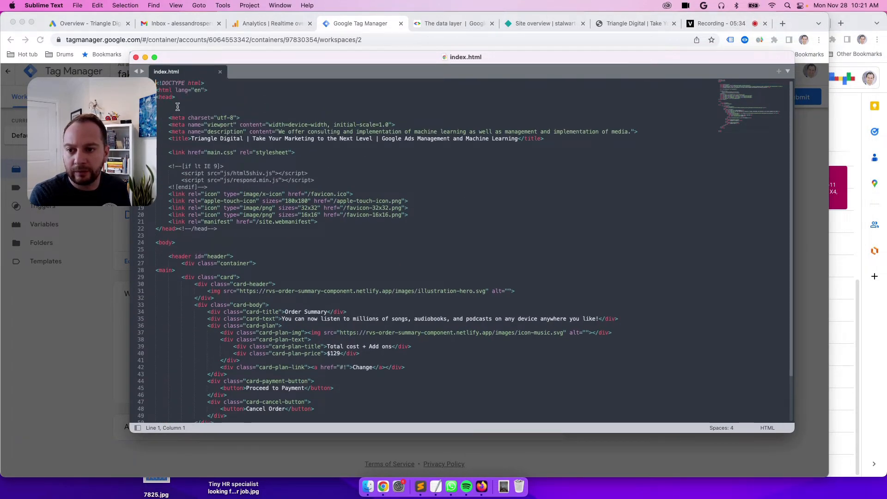
{"action": "left_click", "coordinate": [174, 104]}
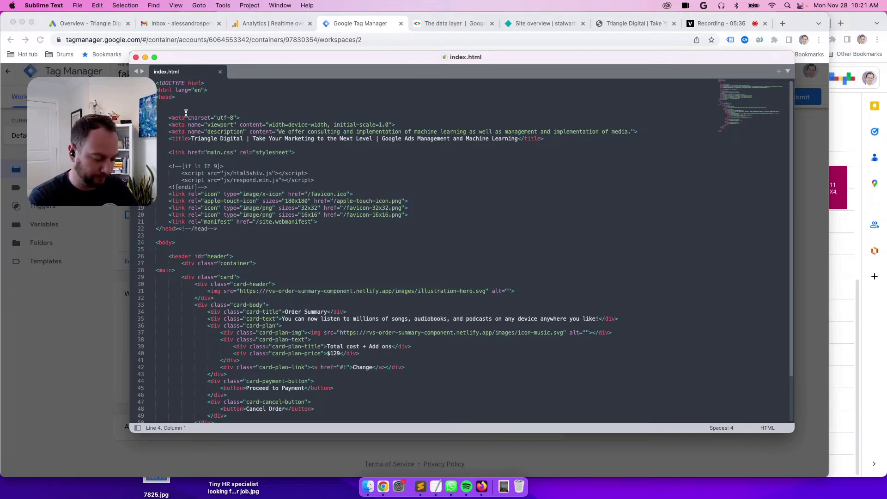
{"action": "key", "text": "super+v"}
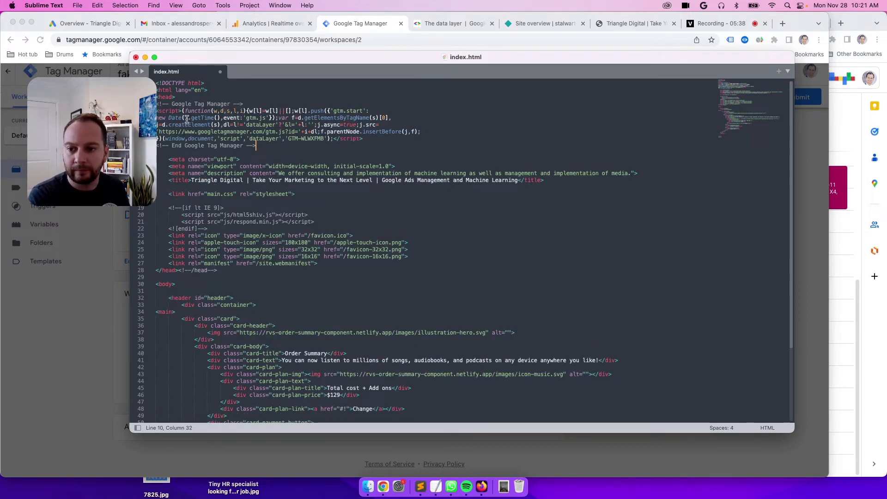
Step: Copy the Google Tag Manager noscript snippet and paste it directly after the opening <body> tag of index.html in Sublime Text
{"action": "left_click", "coordinate": [80, 308]}
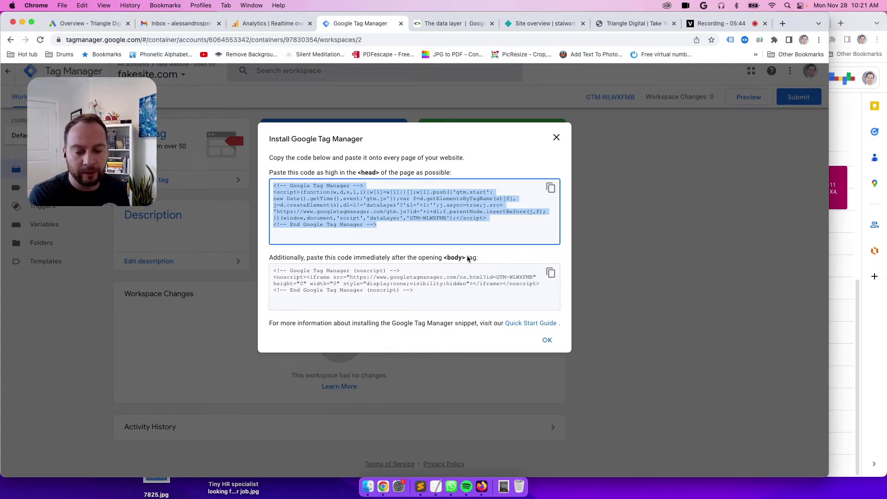
{"action": "left_click", "coordinate": [550, 273]}
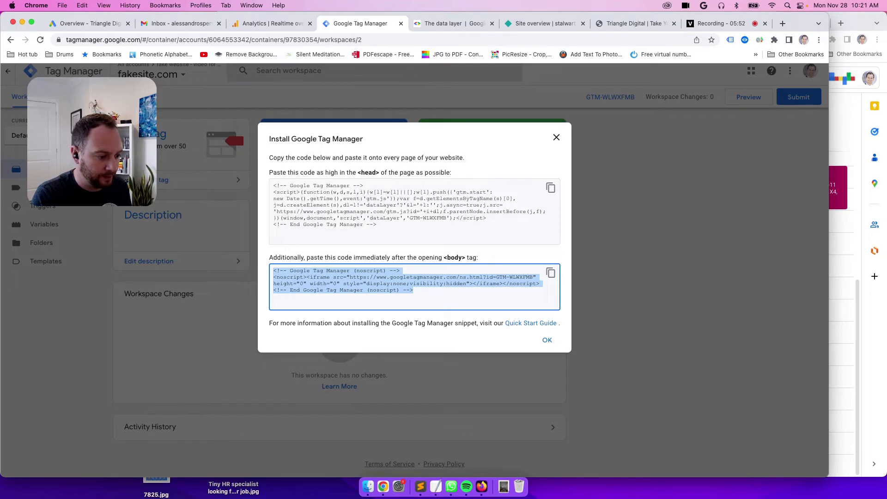
{"action": "key", "text": "super+Tab"}
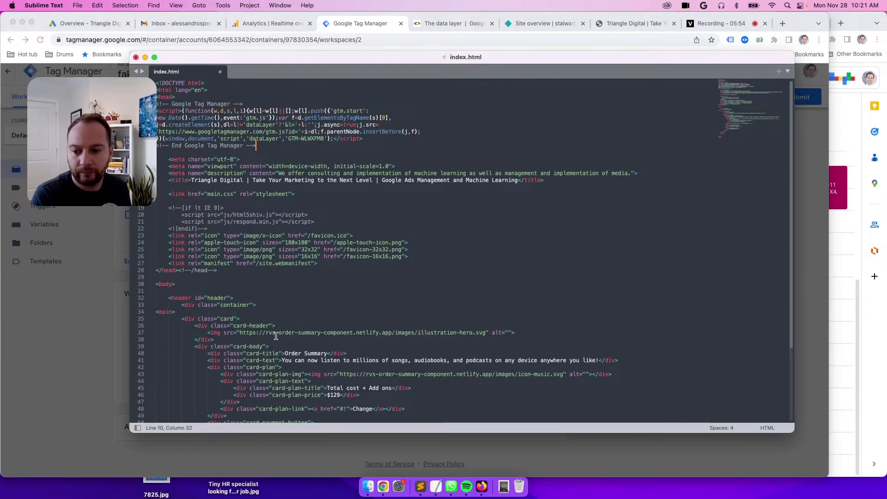
{"action": "scroll", "coordinate": [276, 336], "scroll_direction": "down", "scroll_amount": 5}
{"action": "left_click", "coordinate": [178, 204]}
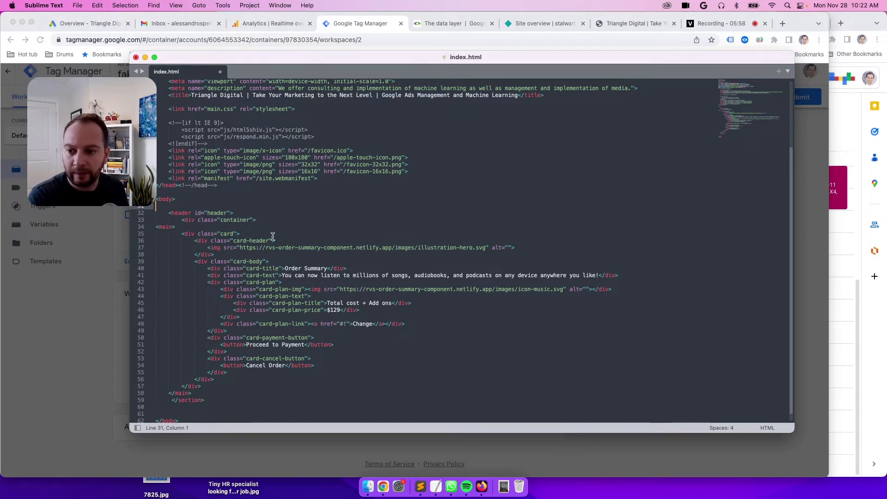
{"action": "double_click", "coordinate": [166, 200]}
{"action": "left_click", "coordinate": [173, 203]}
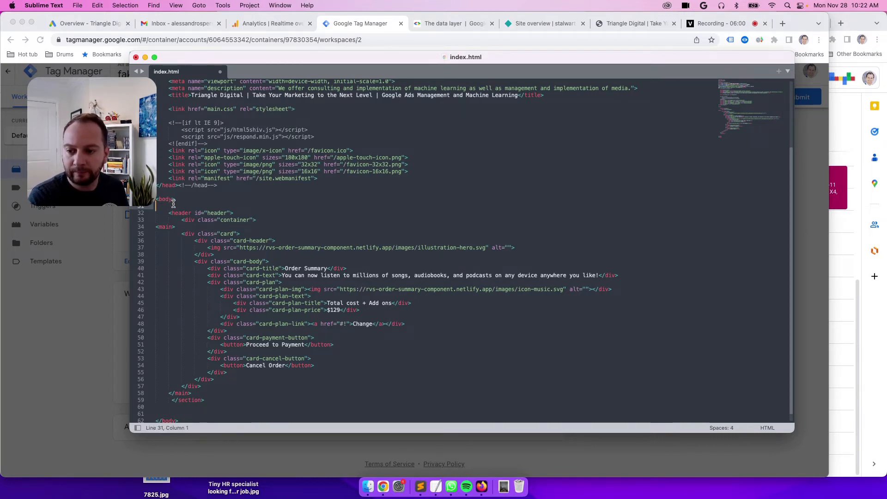
{"action": "key", "text": "super+v"}
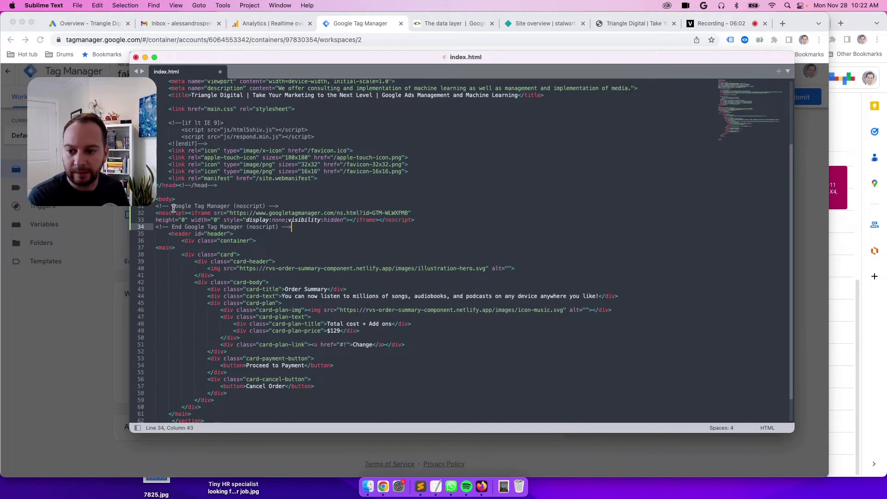
Step: Insert a blank line after the <header id="header"> tag in index.html
{"action": "left_click", "coordinate": [261, 233]}
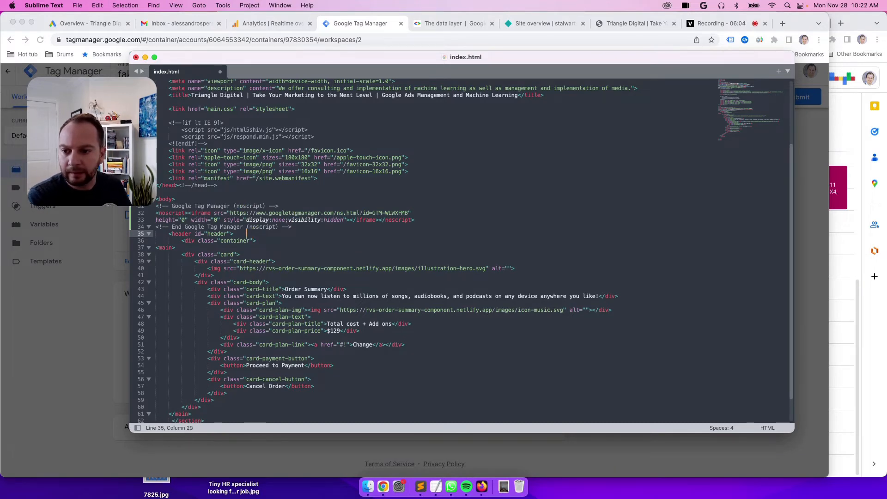
{"action": "key", "text": "BackSpace"}
{"action": "key", "text": "BackSpace"}
{"action": "key", "text": "BackSpace"}
{"action": "key", "text": "Return"}
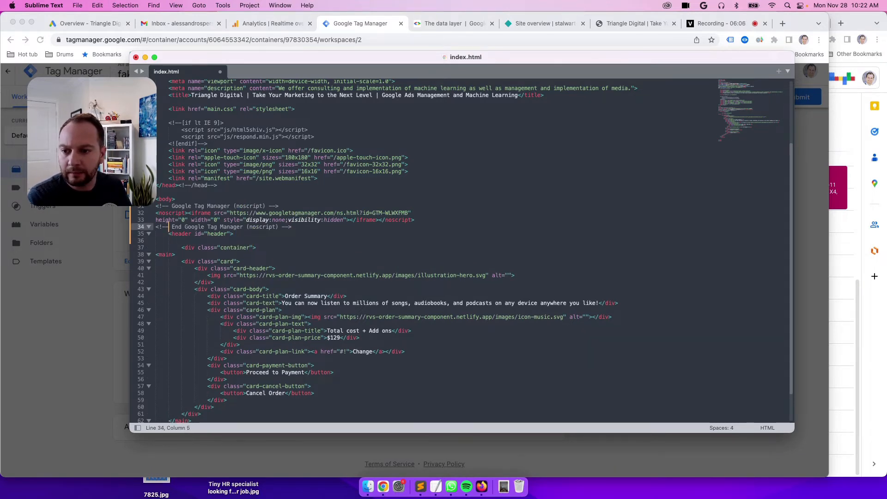
Step: Indent the four-line noscript snippet one level and add a blank line between it and the header tag
{"action": "left_click", "coordinate": [165, 206]}
{"action": "left_click_drag", "start_coordinate": [156, 206], "coordinate": [292, 227]}
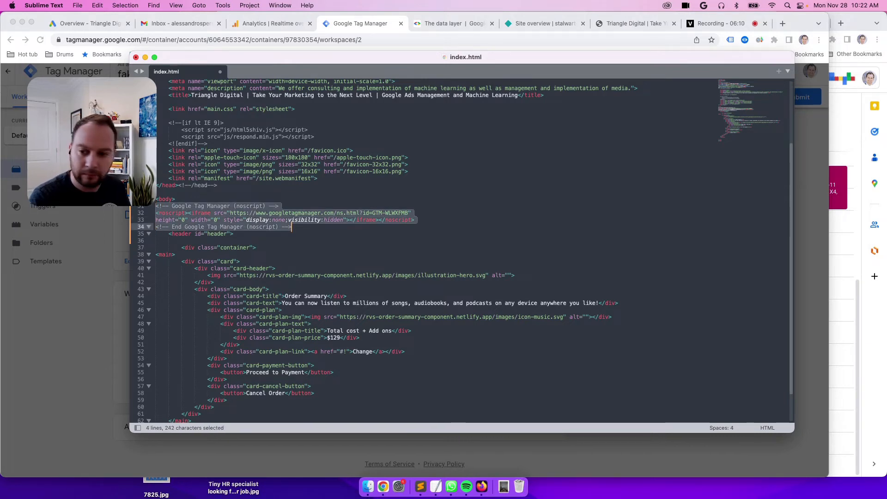
{"action": "key", "text": "Tab"}
{"action": "left_click", "coordinate": [198, 255]}
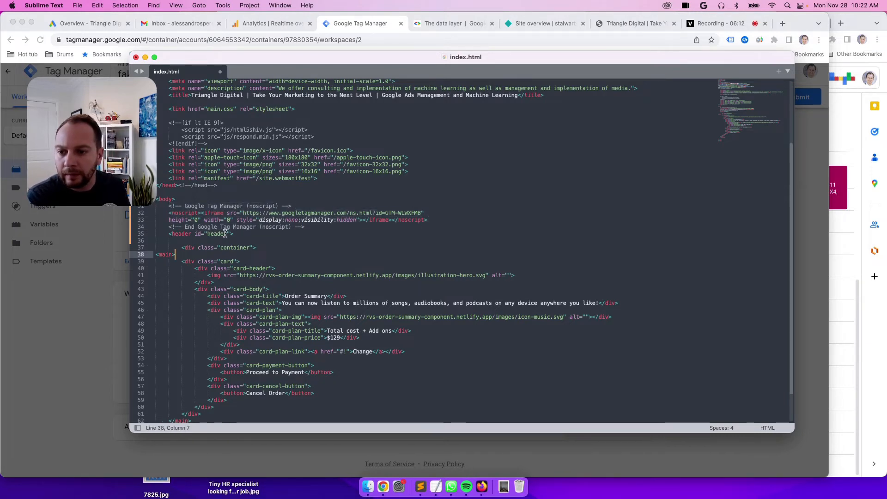
{"action": "left_click", "coordinate": [308, 227]}
{"action": "key", "text": "Return"}
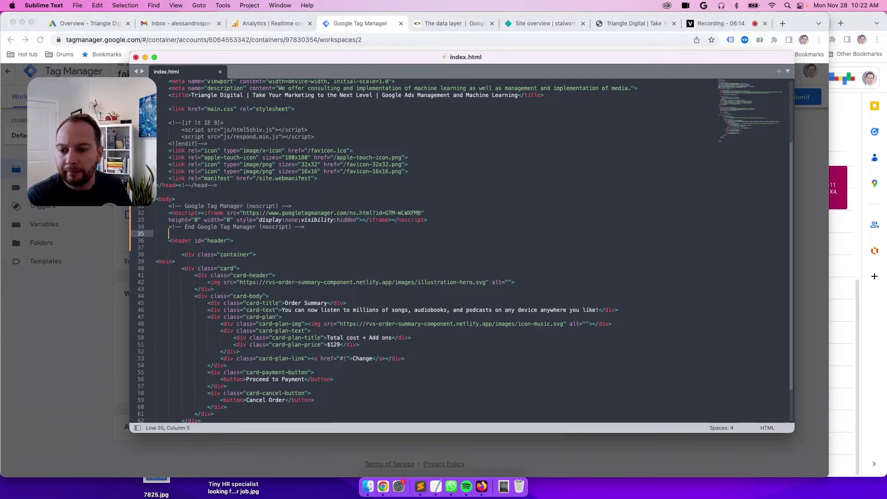
Step: Indent the opening <main> tag one level
{"action": "left_click", "coordinate": [165, 255]}
{"action": "left_click", "coordinate": [165, 261]}
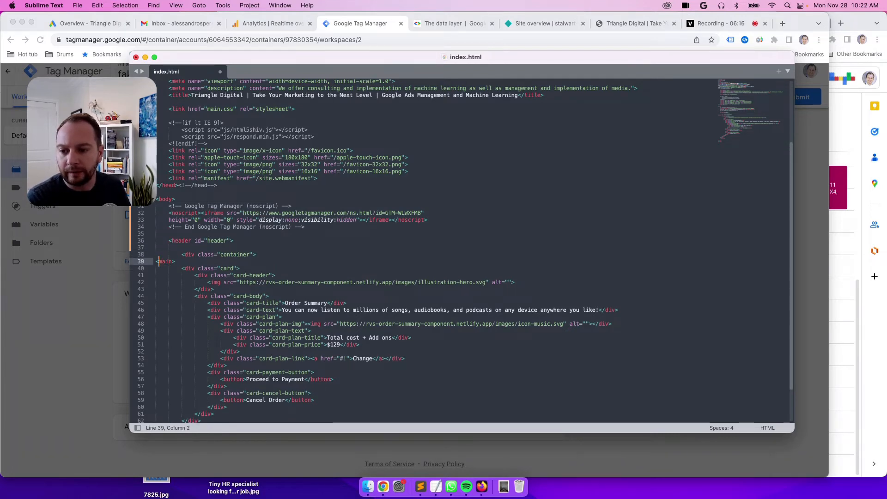
{"action": "key", "text": "Tab"}
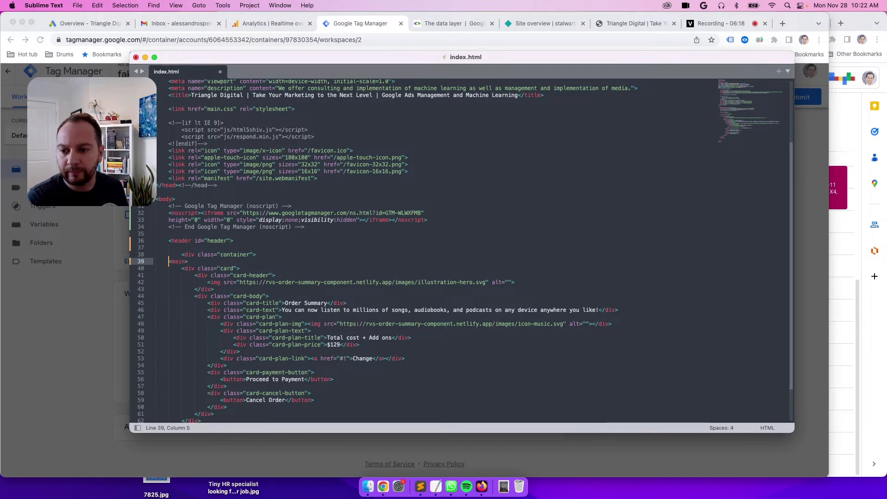
Step: Add a blank line between the opening <head> tag and the Tag Manager snippet, and close index.html
{"action": "scroll", "coordinate": [212, 267], "scroll_direction": "up", "scroll_amount": 5}
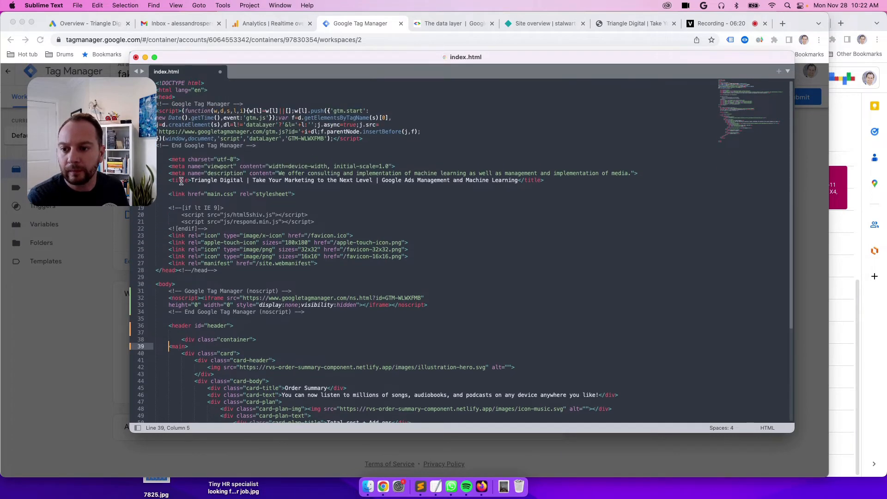
{"action": "left_click", "coordinate": [186, 104]}
{"action": "key", "text": "Return"}
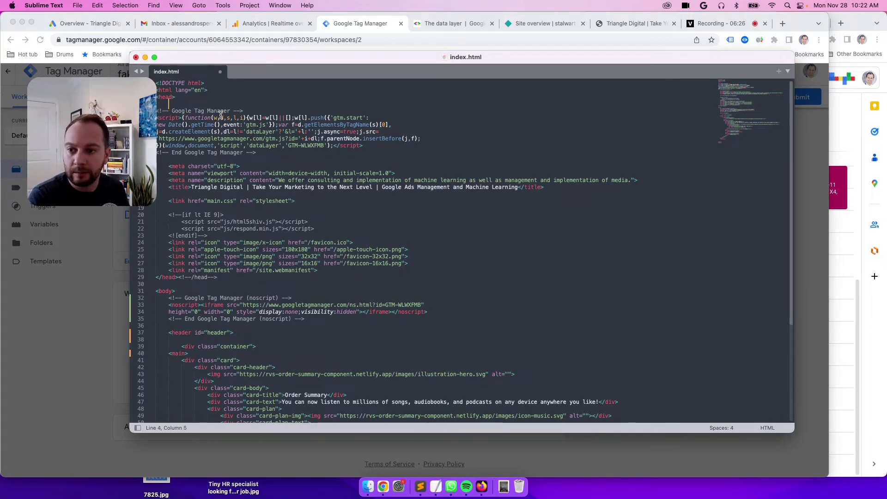
{"action": "left_click", "coordinate": [136, 57]}
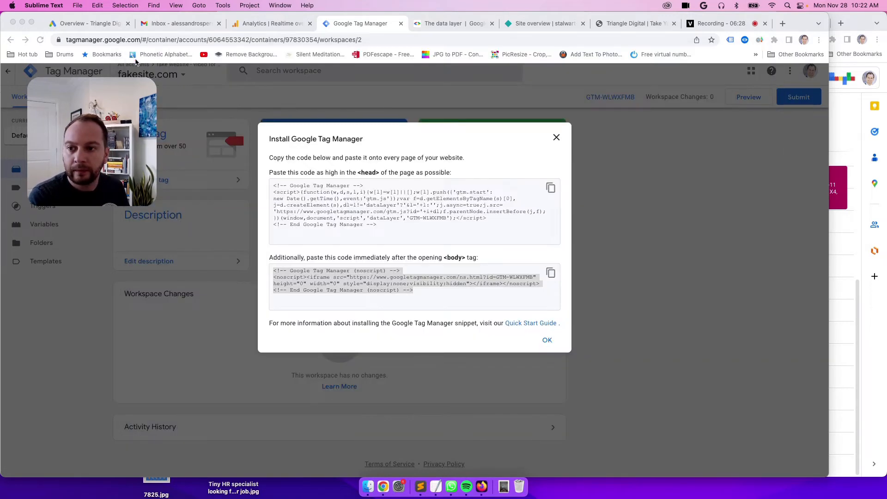
Step: Dismiss the Tag Manager install instructions and deploy the updated order-summary folder to the stalwart-fox-bb1503 site in Netlify
{"action": "left_click", "coordinate": [556, 138]}
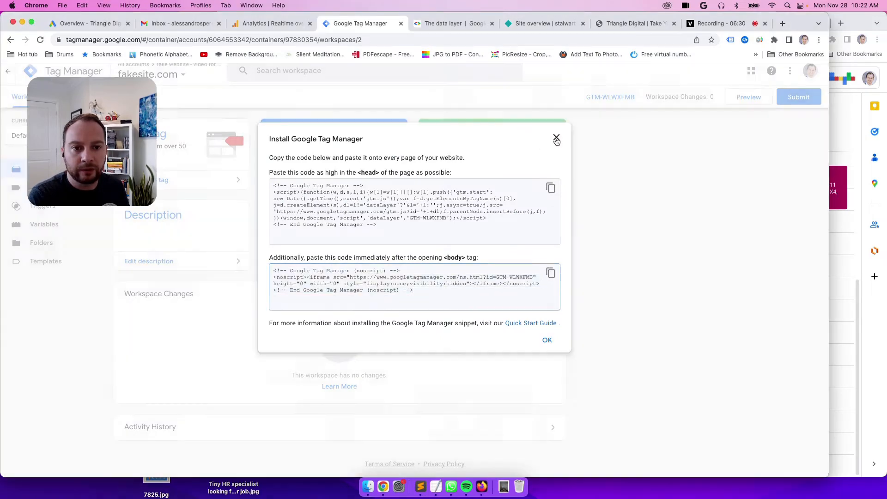
{"action": "left_click", "coordinate": [542, 26]}
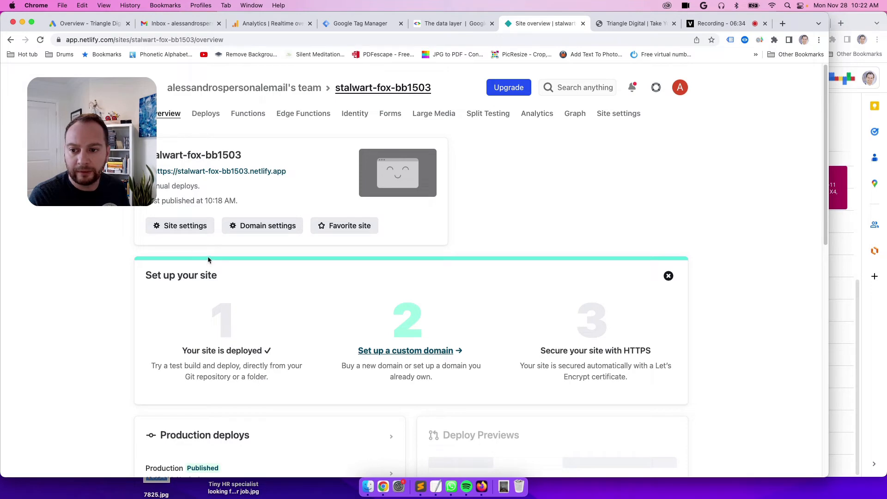
{"action": "left_click", "coordinate": [205, 114]}
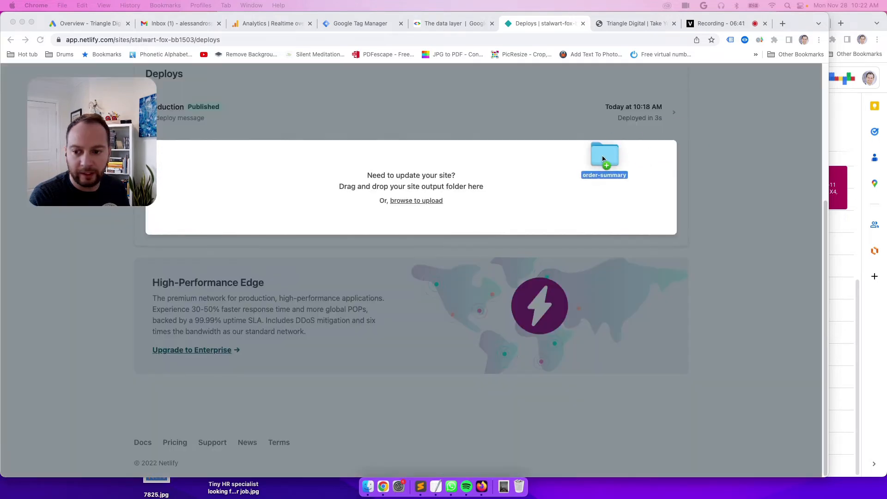
{"action": "left_click_drag", "start_coordinate": [602, 159], "coordinate": [367, 180]}
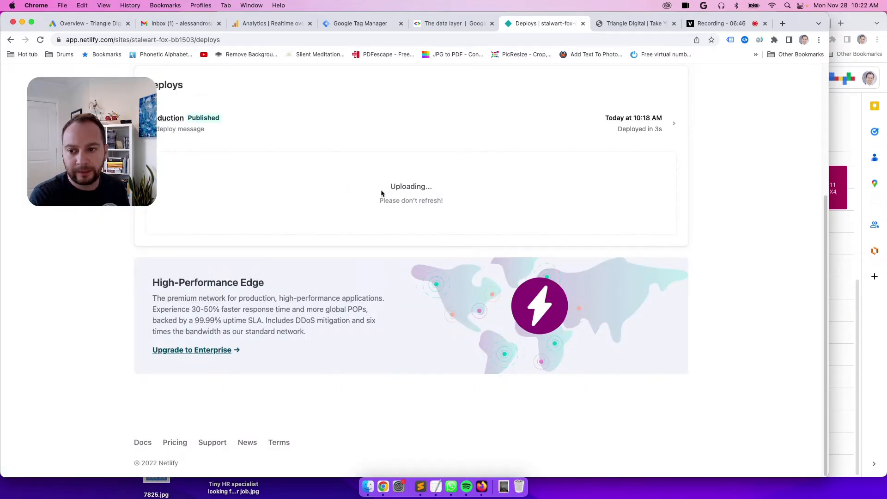
{"action": "scroll", "coordinate": [398, 268], "scroll_direction": "up", "scroll_amount": 4}
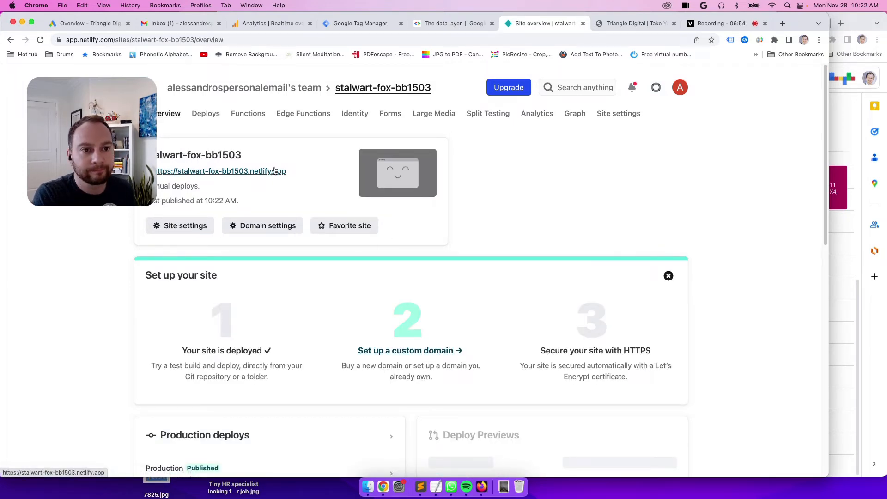
Step: Open the live stalwart-fox-bb1503.netlify.app site, enable Tag Assistant Legacy on it and reload the page
{"action": "left_click", "coordinate": [222, 172]}
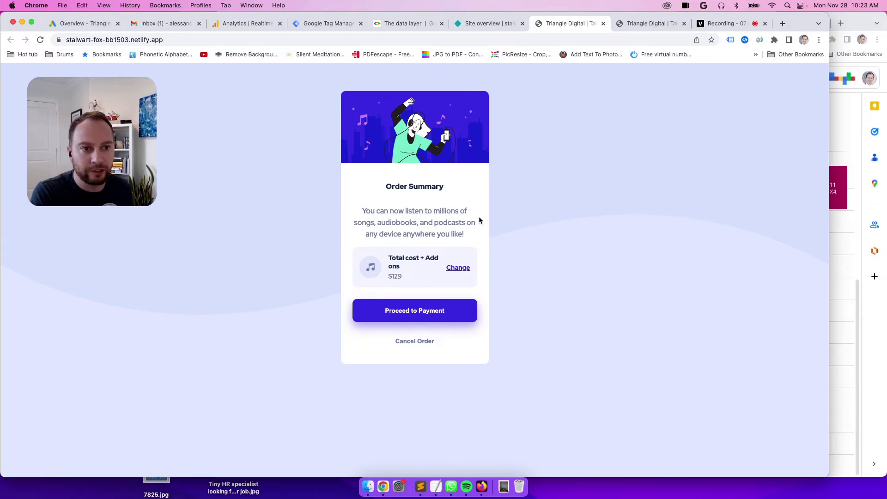
{"action": "left_click", "coordinate": [729, 41]}
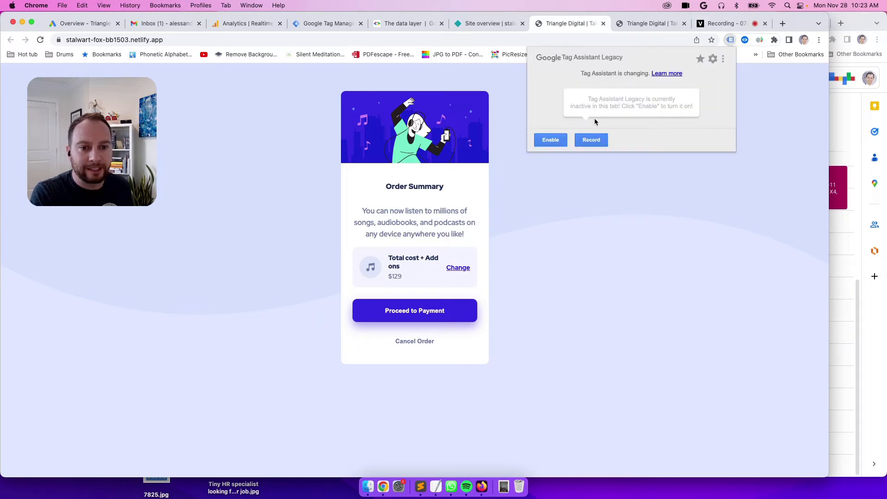
{"action": "left_click", "coordinate": [559, 145]}
{"action": "left_click", "coordinate": [569, 231]}
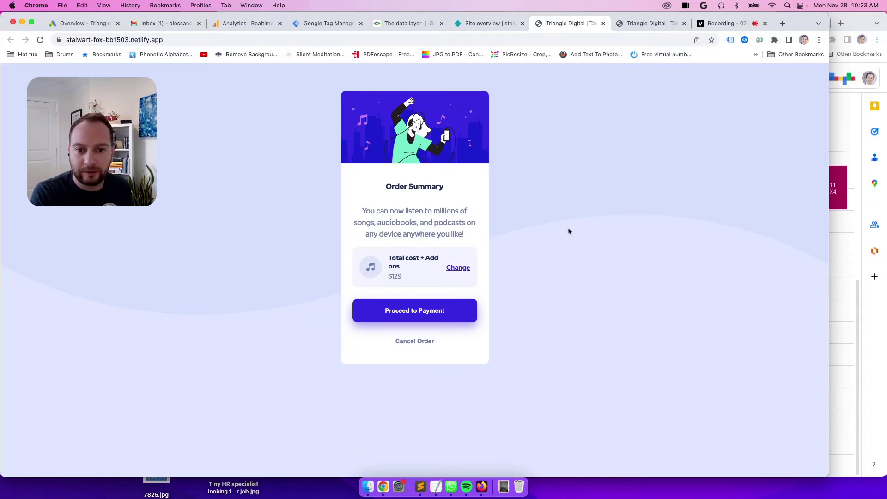
{"action": "left_click", "coordinate": [41, 41]}
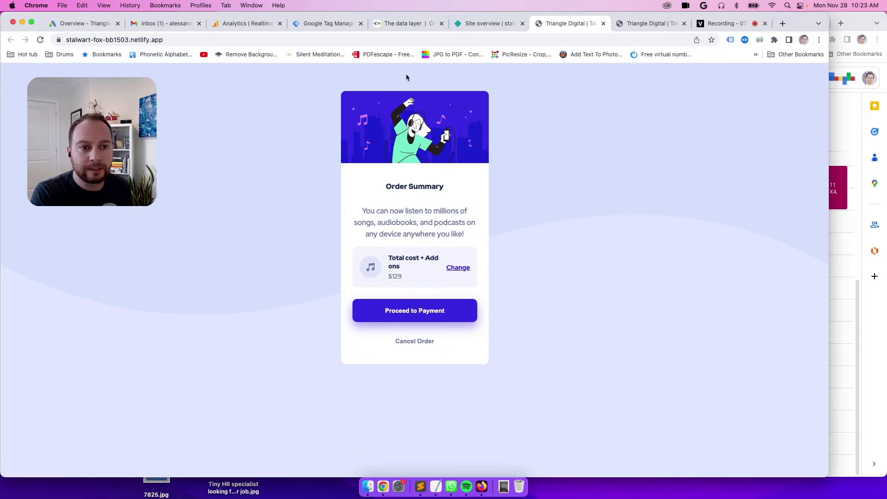
Step: Check the Tag Assistant Legacy analysis of the live order summary page for the installed Tag Manager container
{"action": "left_click", "coordinate": [731, 40]}
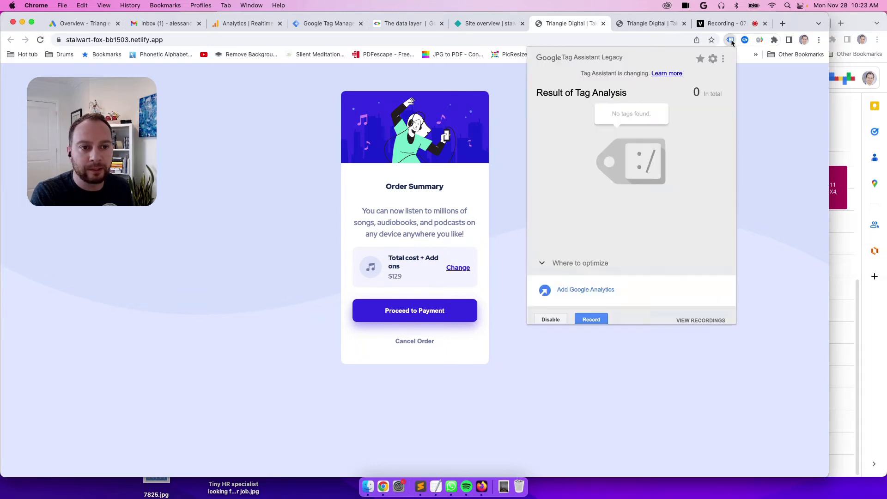
{"action": "left_click", "coordinate": [760, 117]}
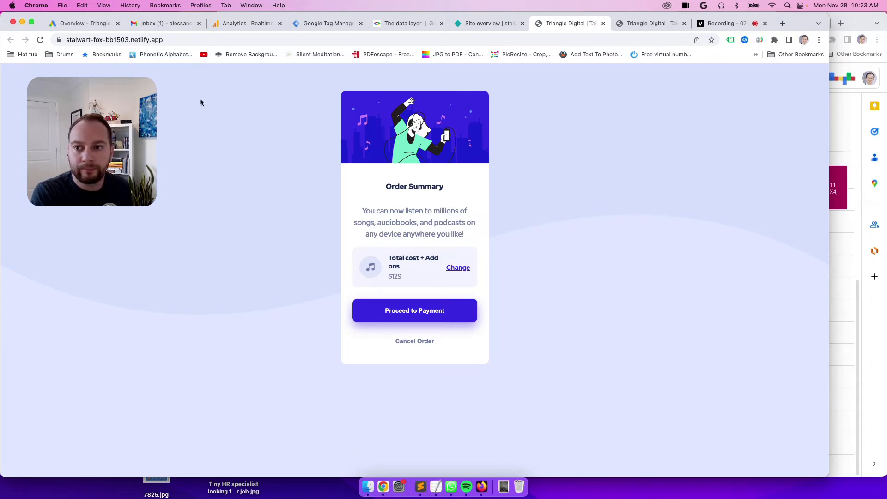
{"action": "left_click", "coordinate": [730, 41]}
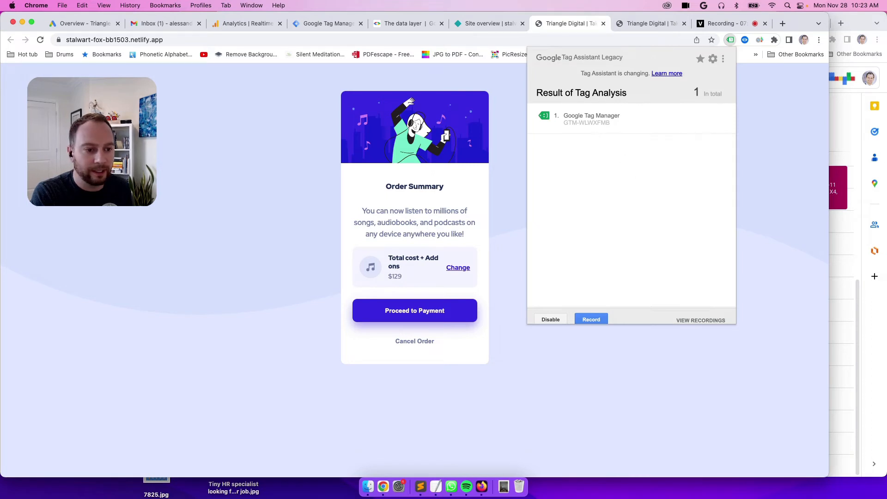
{"action": "left_click", "coordinate": [758, 132]}
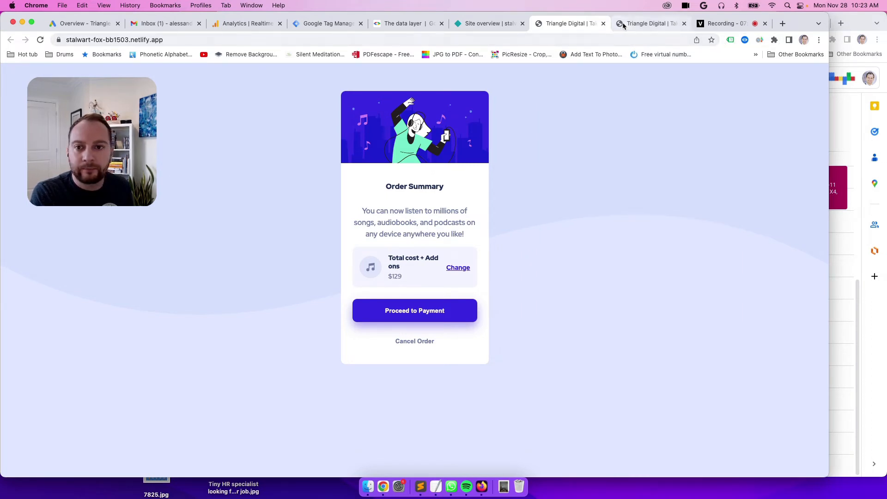
Step: In the Tag Manager container's built-in variables, enable Environment Name, Container ID, Container Version, Random Number and HTML ID
{"action": "left_click", "coordinate": [325, 26]}
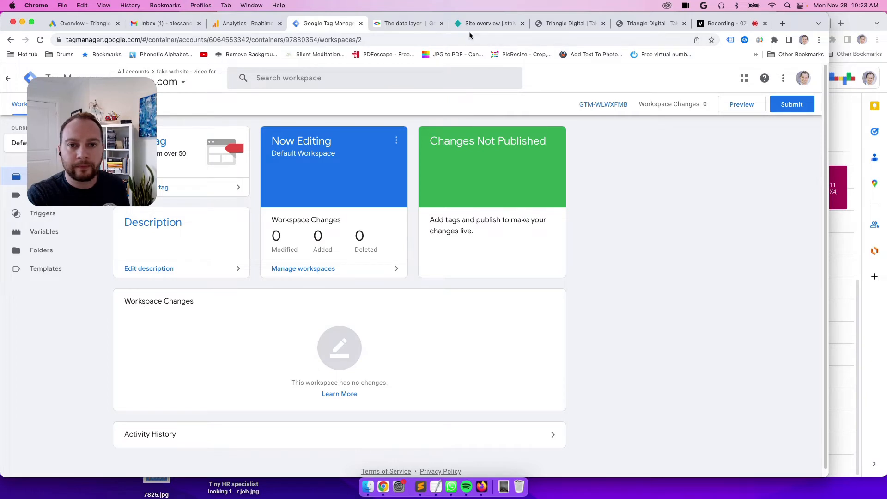
{"action": "left_click", "coordinate": [50, 233]}
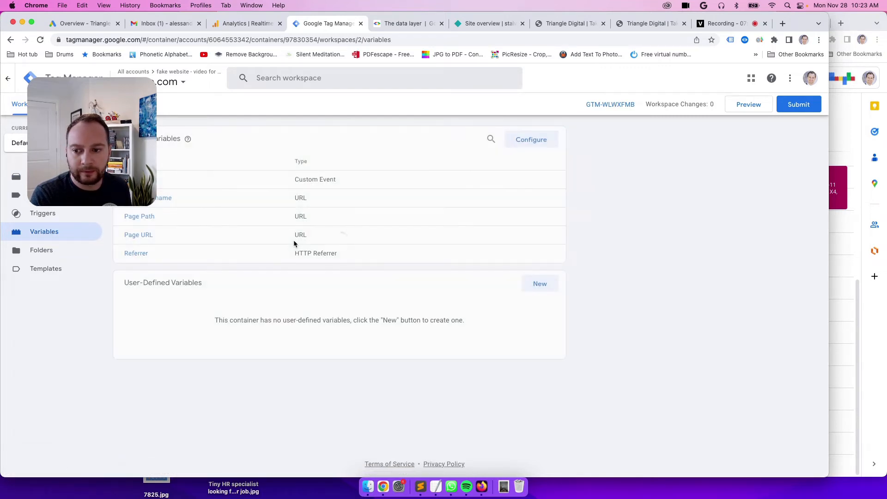
{"action": "left_click", "coordinate": [538, 145]}
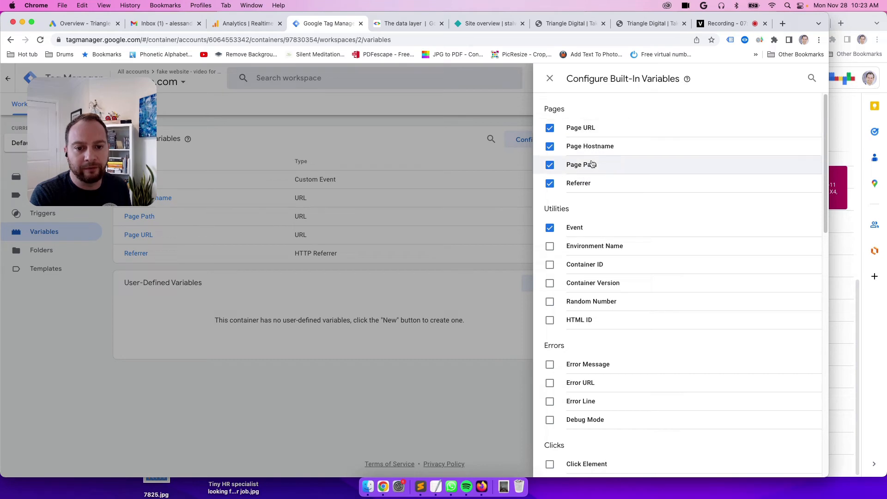
{"action": "left_click", "coordinate": [550, 246]}
{"action": "left_click", "coordinate": [550, 282]}
{"action": "left_click", "coordinate": [550, 264]}
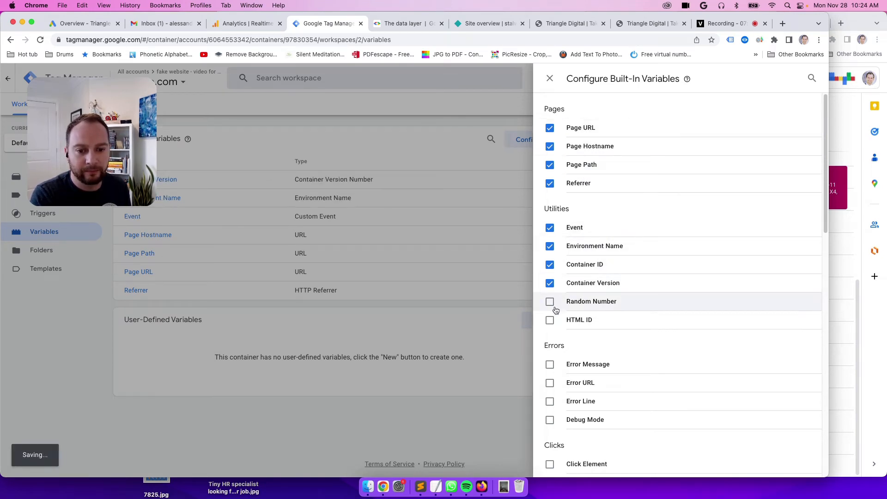
{"action": "left_click", "coordinate": [549, 301]}
{"action": "left_click", "coordinate": [550, 320]}
Step: Enable the Errors built-in variables Error Message, Error URL, Error Line and Debug Mode
{"action": "scroll", "coordinate": [553, 321], "scroll_direction": "down", "scroll_amount": 2}
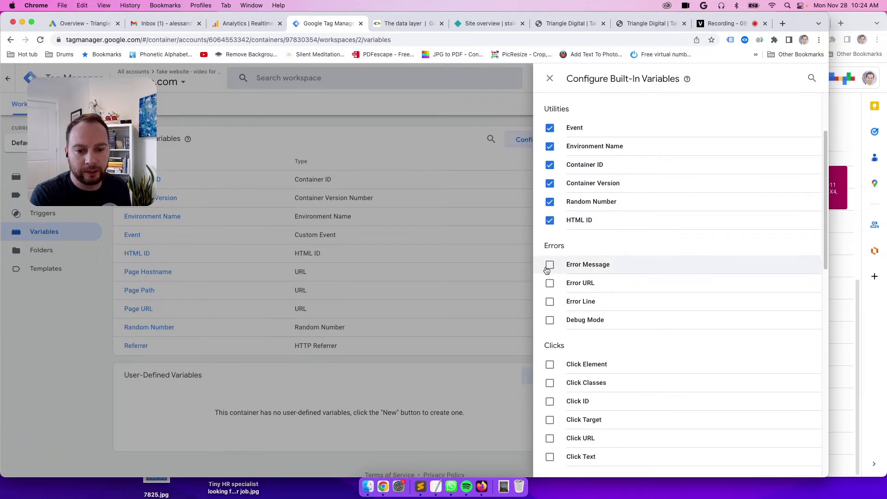
{"action": "left_click", "coordinate": [549, 265]}
{"action": "left_click", "coordinate": [550, 282]}
{"action": "left_click", "coordinate": [550, 302]}
{"action": "left_click", "coordinate": [550, 321]}
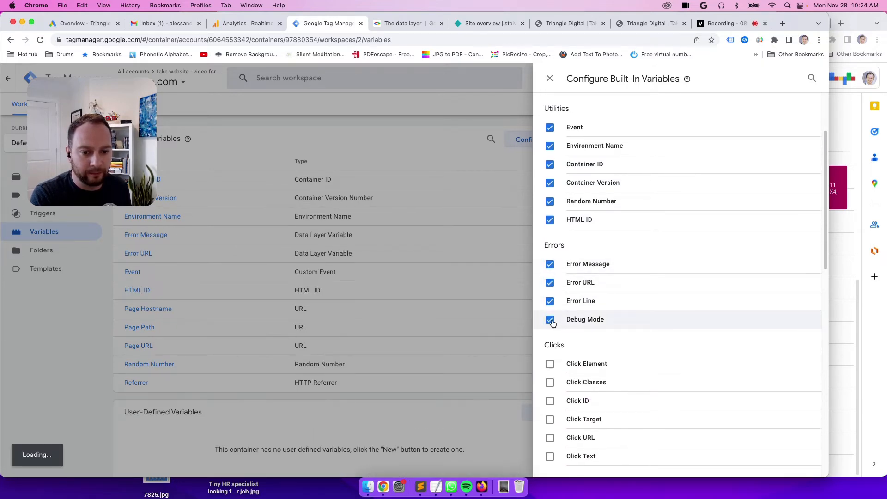
Step: Enable all Clicks built-in variables: Click Element, Click Classes, Click ID, Click Target, Click URL and Click Text
{"action": "scroll", "coordinate": [552, 319], "scroll_direction": "down", "scroll_amount": 3}
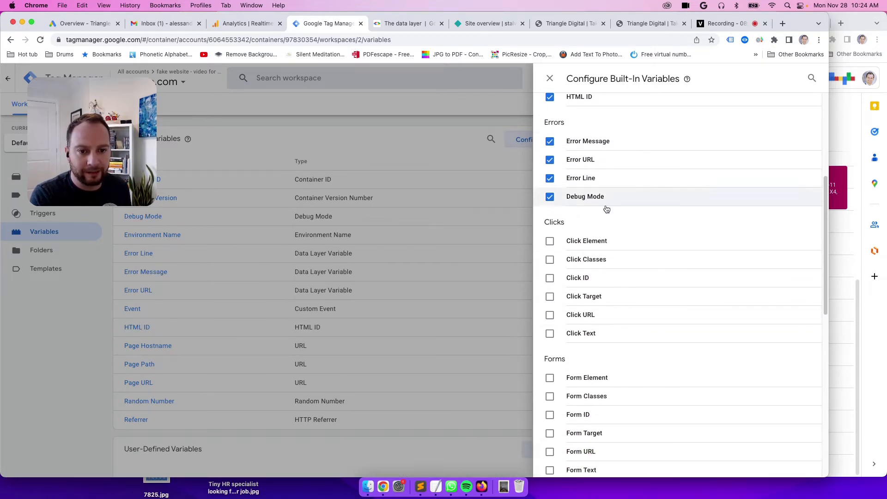
{"action": "left_click", "coordinate": [549, 241]}
{"action": "left_click", "coordinate": [549, 259]}
{"action": "left_click", "coordinate": [550, 278]}
{"action": "left_click", "coordinate": [550, 297]}
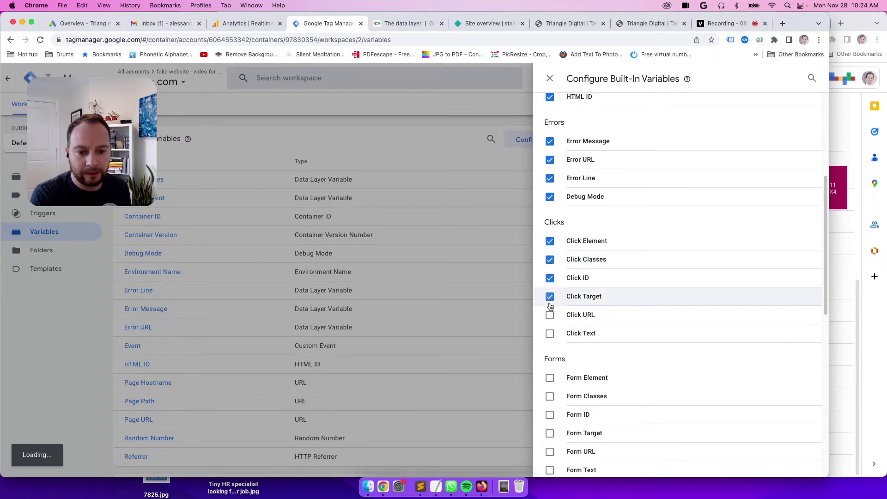
{"action": "left_click", "coordinate": [550, 315]}
{"action": "left_click", "coordinate": [550, 334]}
Step: Enable all Forms built-in variables: Form Element, Form Classes, Form ID, Form Target, Form URL and Form Text
{"action": "left_click", "coordinate": [550, 378]}
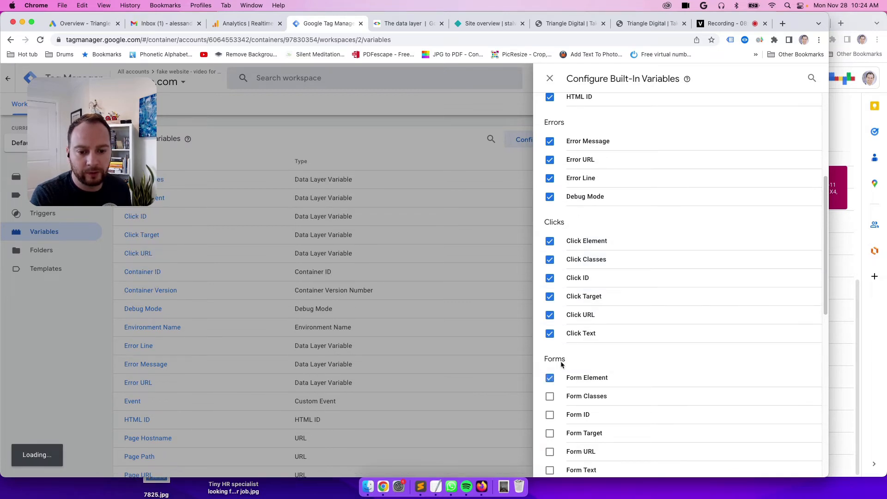
{"action": "scroll", "coordinate": [552, 379], "scroll_direction": "down", "scroll_amount": 5}
{"action": "left_click", "coordinate": [550, 192]}
{"action": "left_click", "coordinate": [550, 211]}
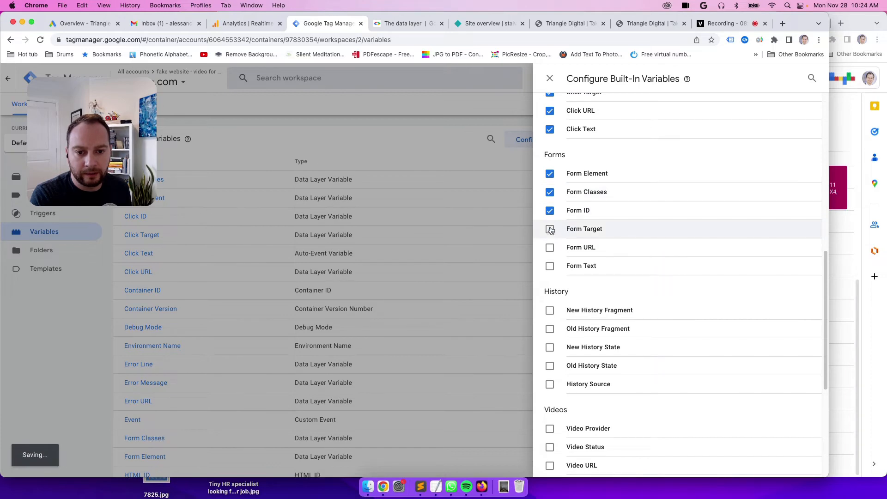
{"action": "left_click", "coordinate": [550, 229]}
{"action": "left_click", "coordinate": [549, 247]}
{"action": "left_click", "coordinate": [550, 266]}
Step: Enable all History built-in variables: New and Old History Fragment, New and Old History State, and History Source
{"action": "scroll", "coordinate": [557, 283], "scroll_direction": "down", "scroll_amount": 1}
{"action": "scroll", "coordinate": [557, 283], "scroll_direction": "down", "scroll_amount": 2}
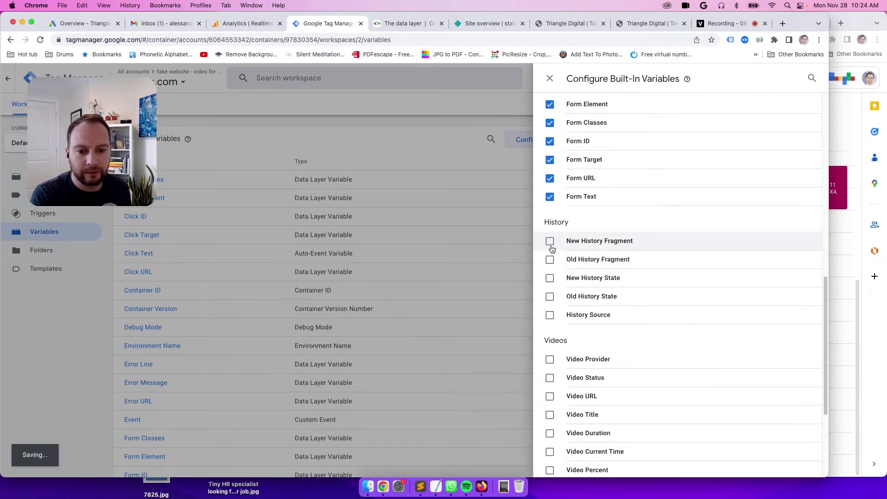
{"action": "left_click", "coordinate": [550, 240]}
{"action": "left_click", "coordinate": [550, 259]}
{"action": "left_click", "coordinate": [549, 278]}
{"action": "left_click", "coordinate": [549, 296]}
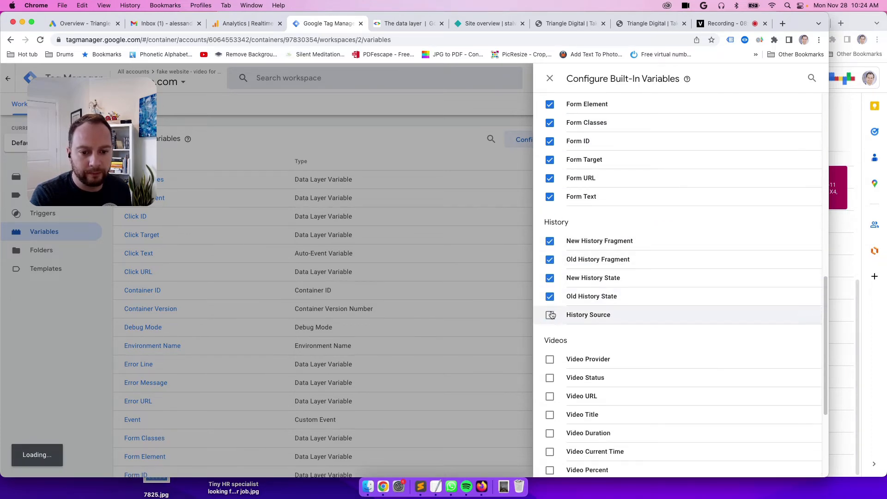
{"action": "left_click", "coordinate": [550, 315]}
Step: Enable all Videos built-in variables: Video Provider, Status, URL, Title, Duration, Current Time, Percent and Visible
{"action": "scroll", "coordinate": [551, 305], "scroll_direction": "down", "scroll_amount": 4}
{"action": "left_click", "coordinate": [549, 194]}
{"action": "left_click", "coordinate": [550, 230]}
{"action": "left_click", "coordinate": [550, 213]}
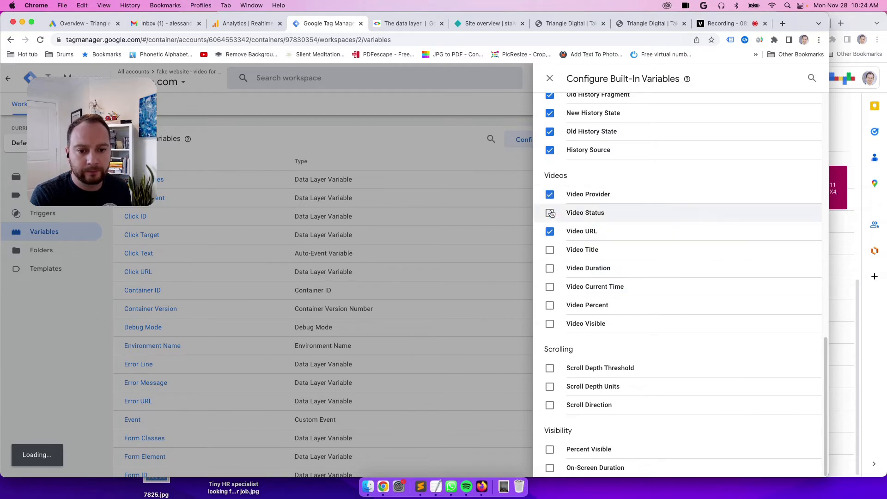
{"action": "left_click", "coordinate": [550, 250]}
{"action": "left_click", "coordinate": [550, 268]}
{"action": "left_click", "coordinate": [550, 287]}
{"action": "left_click", "coordinate": [550, 306]}
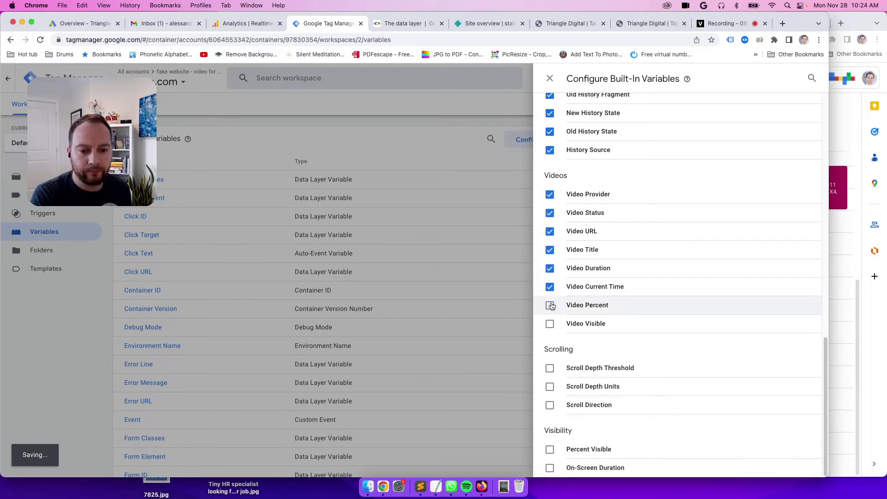
{"action": "left_click", "coordinate": [550, 324]}
Step: Enable the Scroll Depth Threshold, Scroll Depth Units, Scroll Direction, Percent Visible and On-Screen Duration variables, and close the built-in variable configuration
{"action": "left_click", "coordinate": [550, 369]}
{"action": "left_click", "coordinate": [550, 386]}
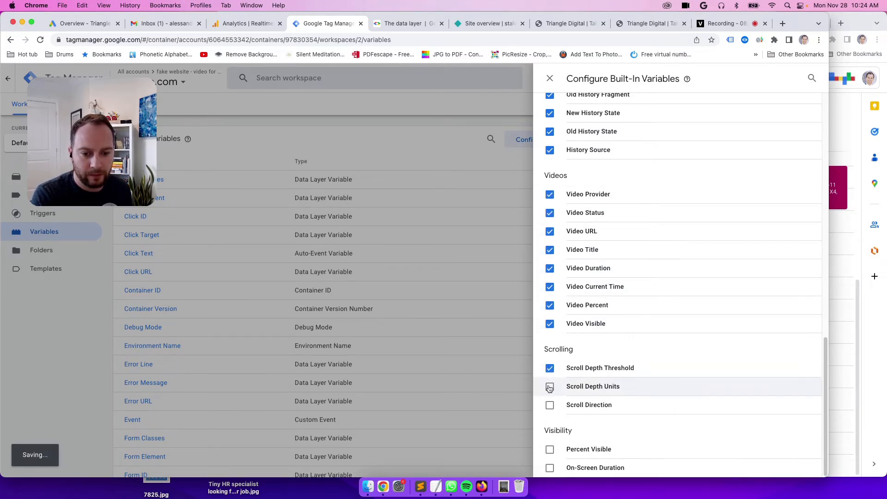
{"action": "left_click", "coordinate": [550, 406]}
{"action": "left_click", "coordinate": [550, 449]}
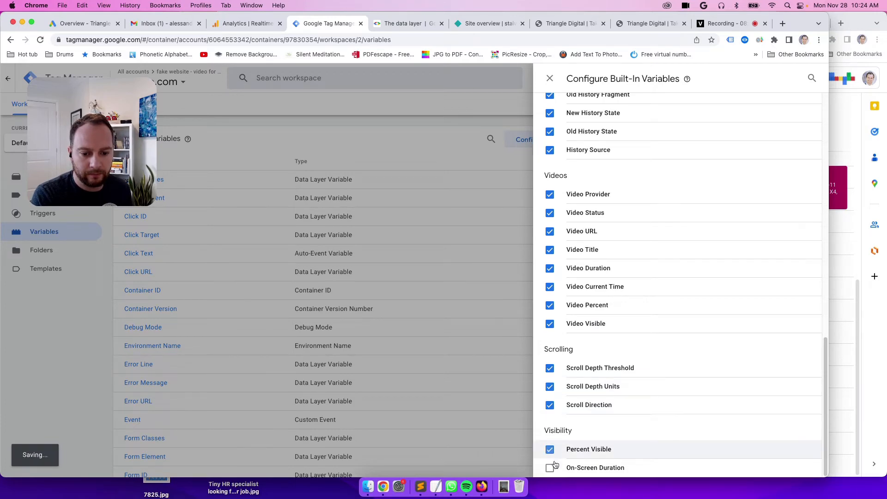
{"action": "left_click", "coordinate": [549, 468]}
{"action": "left_click", "coordinate": [549, 79]}
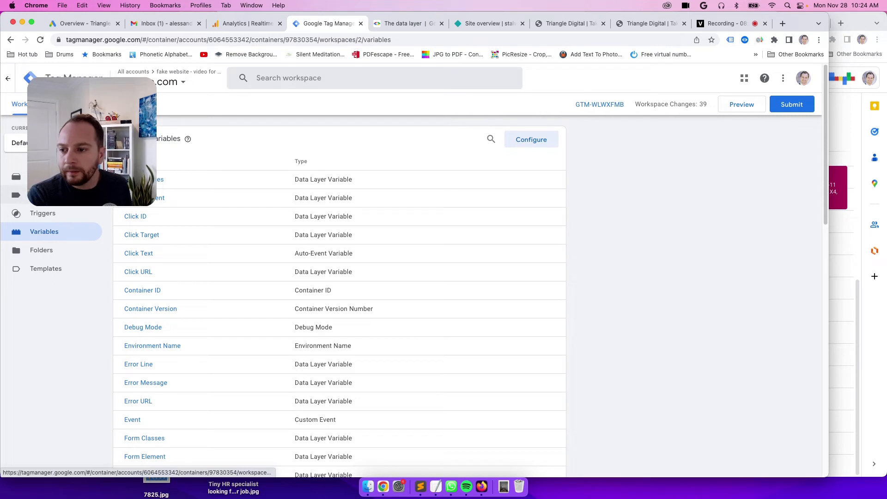
Step: Inspect the live order summary page with the developer tools and view its console
{"action": "left_click", "coordinate": [654, 22]}
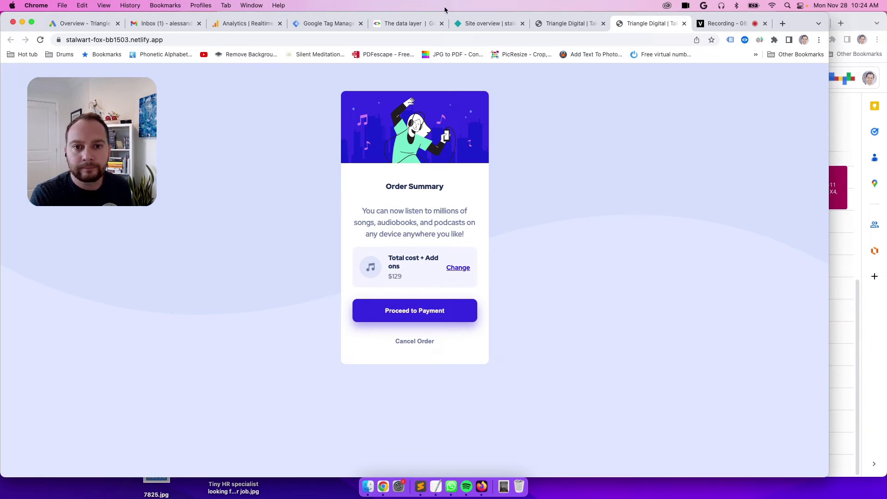
{"action": "left_click", "coordinate": [120, 5]}
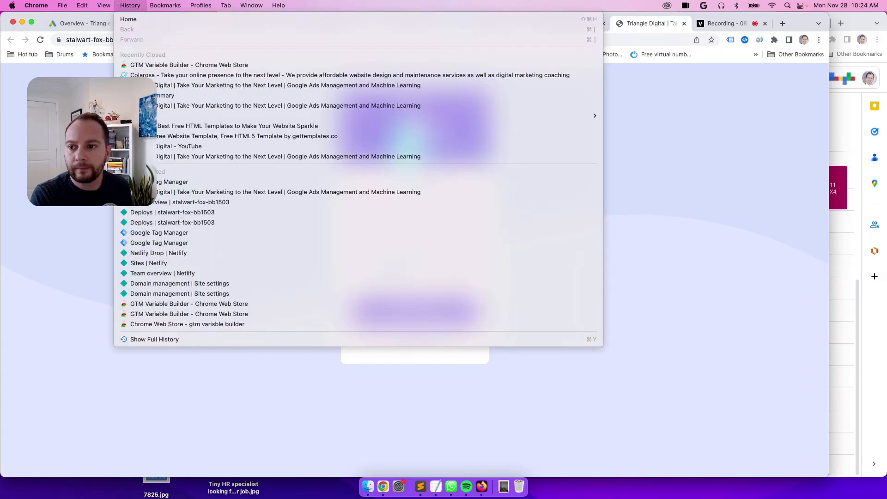
{"action": "key", "text": "Escape"}
{"action": "right_click", "coordinate": [213, 190]}
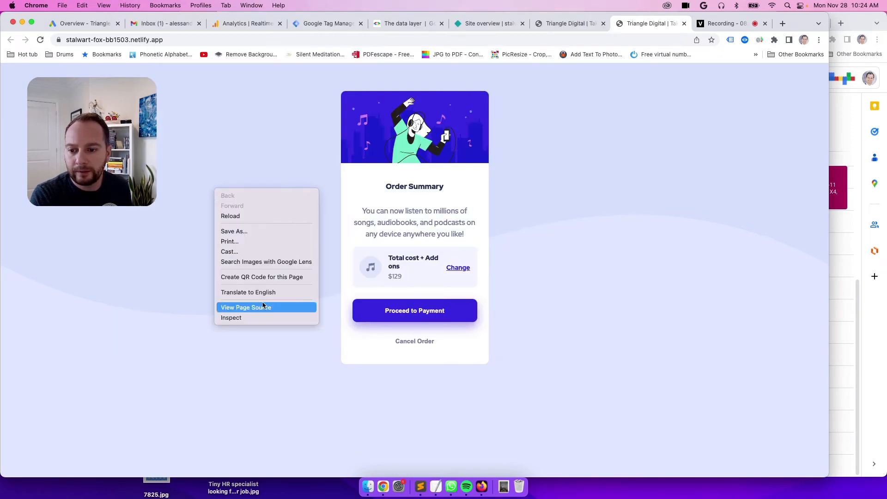
{"action": "left_click", "coordinate": [165, 121]}
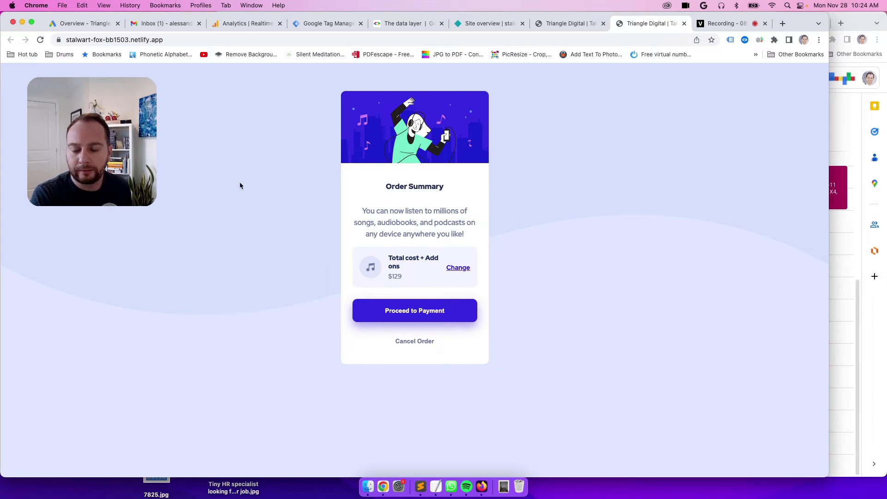
{"action": "right_click", "coordinate": [226, 139]}
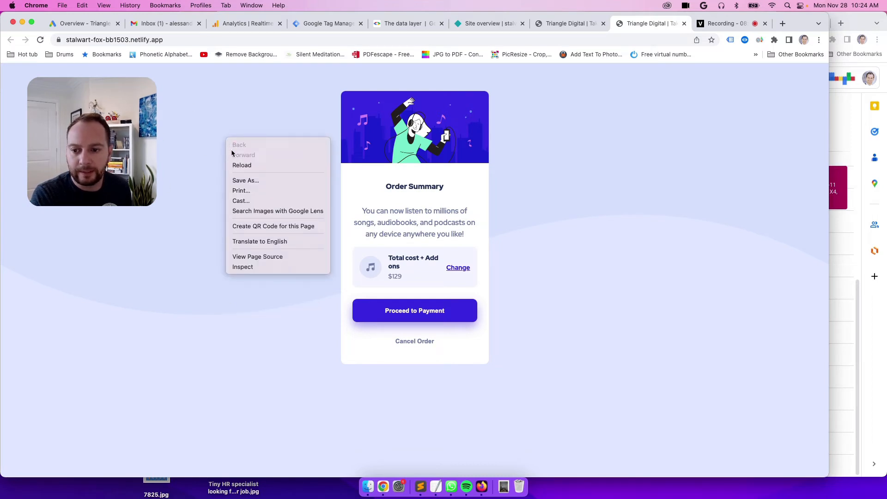
{"action": "left_click", "coordinate": [266, 267]}
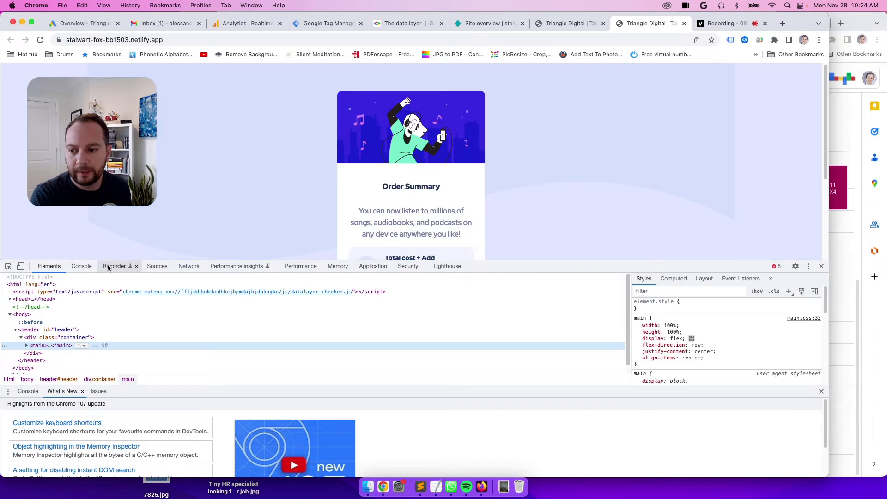
{"action": "left_click", "coordinate": [81, 266]}
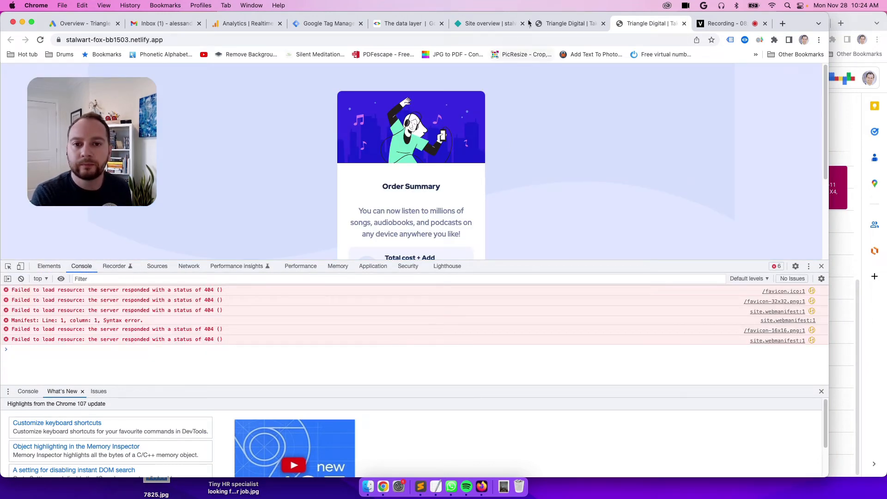
Step: Create a new tag in the Tag Manager container and name it "Google ads conversion tracking tag"
{"action": "left_click", "coordinate": [324, 24]}
{"action": "left_click", "coordinate": [44, 195]}
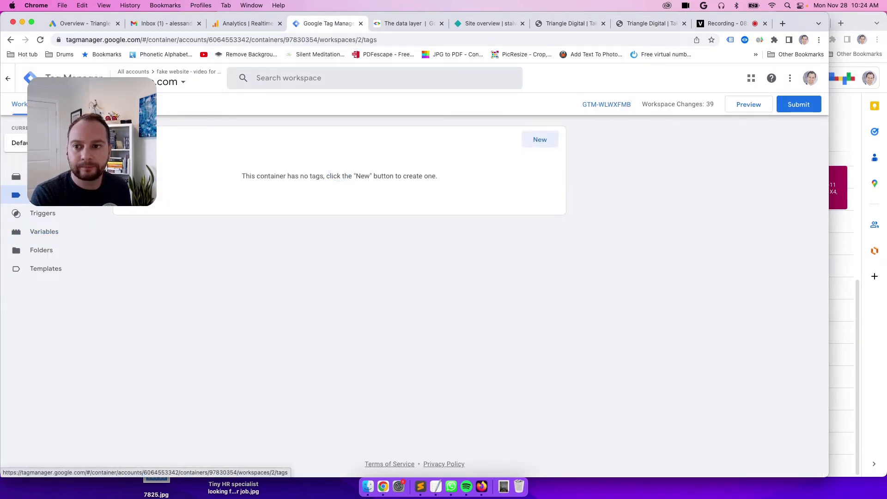
{"action": "left_click", "coordinate": [539, 141]}
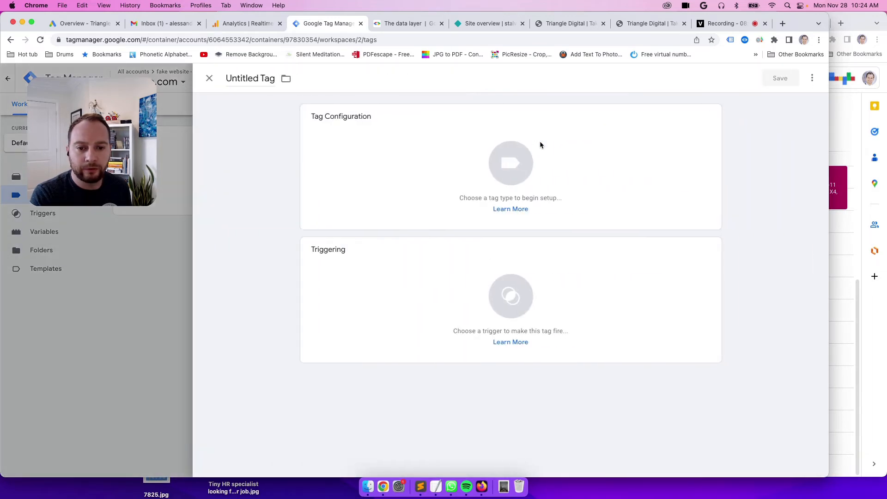
{"action": "left_click", "coordinate": [243, 75]}
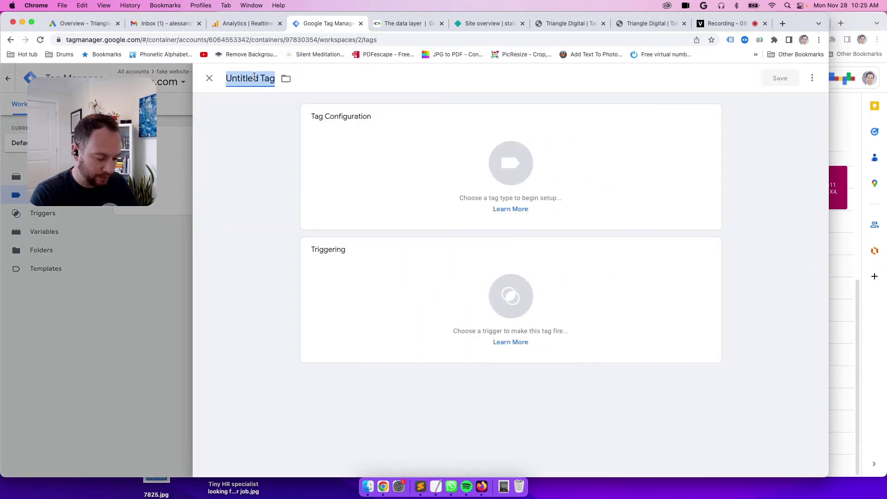
{"action": "type", "text": "Google "}
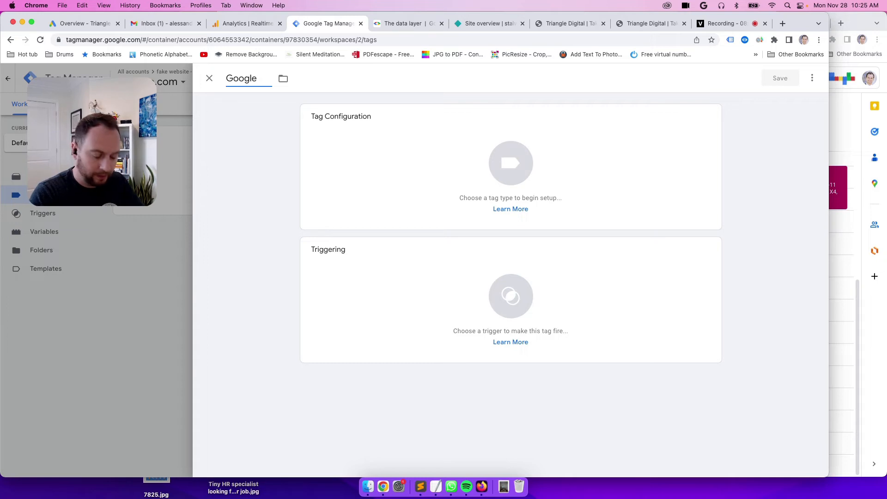
{"action": "type", "text": "ads c"}
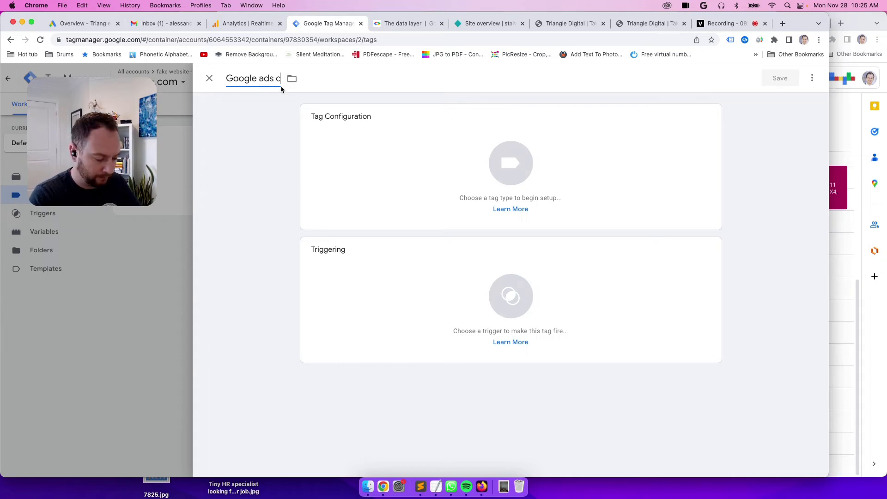
{"action": "type", "text": "onversion"}
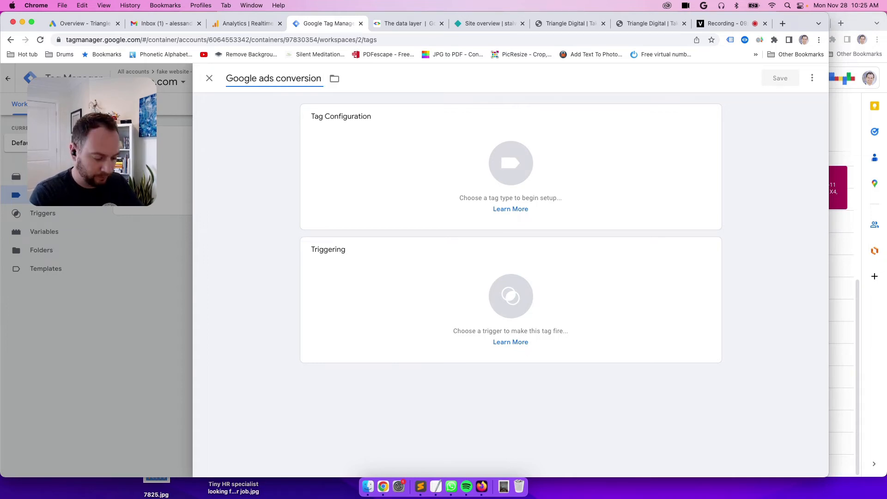
{"action": "type", "text": " tracking tag"}
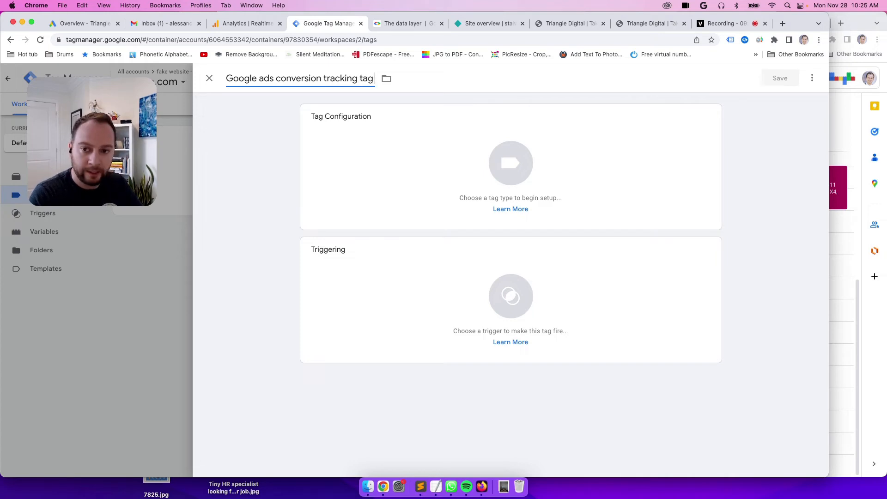
Step: Capitalise "Ads", "Conversion", "Tracking" and "Tag" in the new tag's name
{"action": "key", "text": "BackSpace"}
{"action": "left_click", "coordinate": [360, 79]}
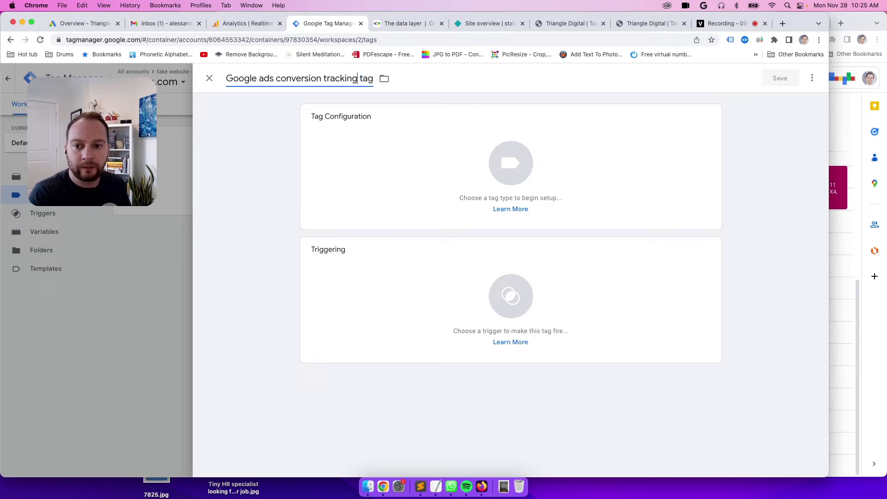
{"action": "key", "text": "Delete"}
{"action": "type", "text": "T"}
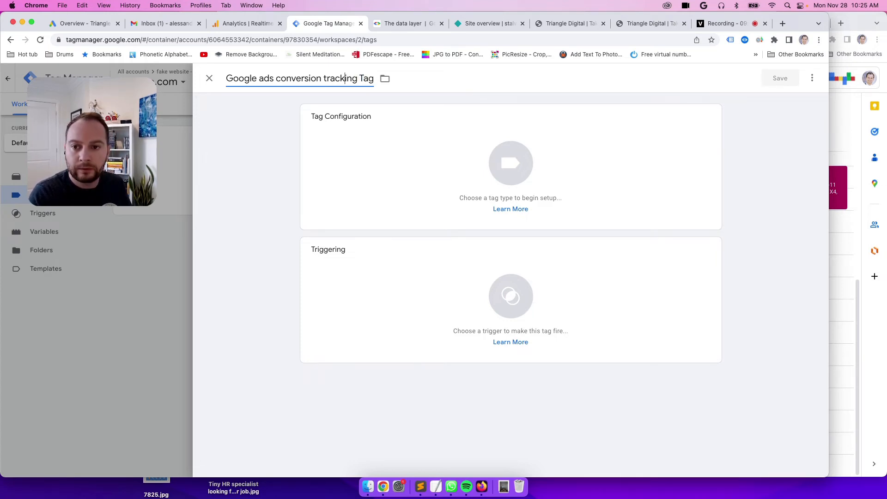
{"action": "key", "text": "Delete"}
{"action": "type", "text": "T"}
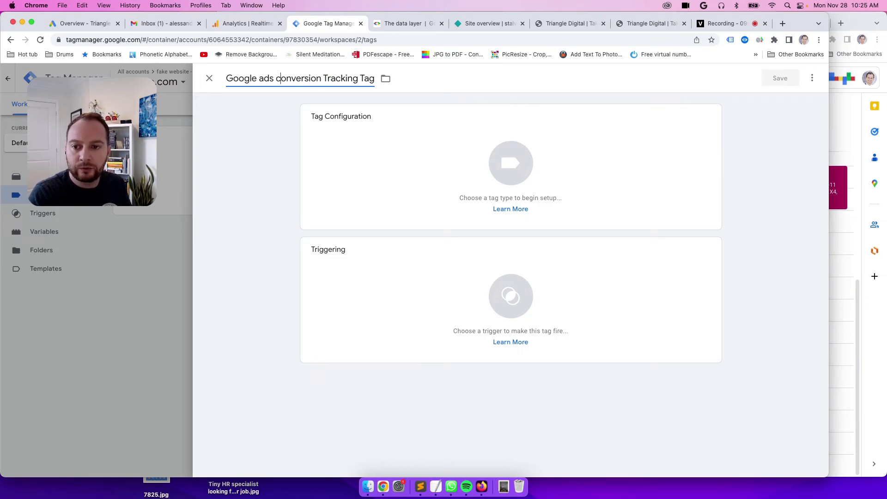
{"action": "key", "text": "BackSpace"}
{"action": "type", "text": "C"}
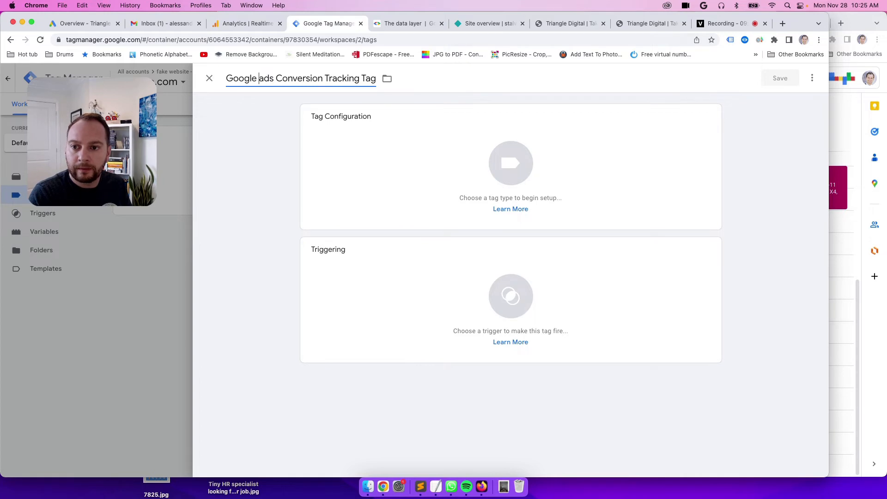
{"action": "key", "text": "shift+Right"}
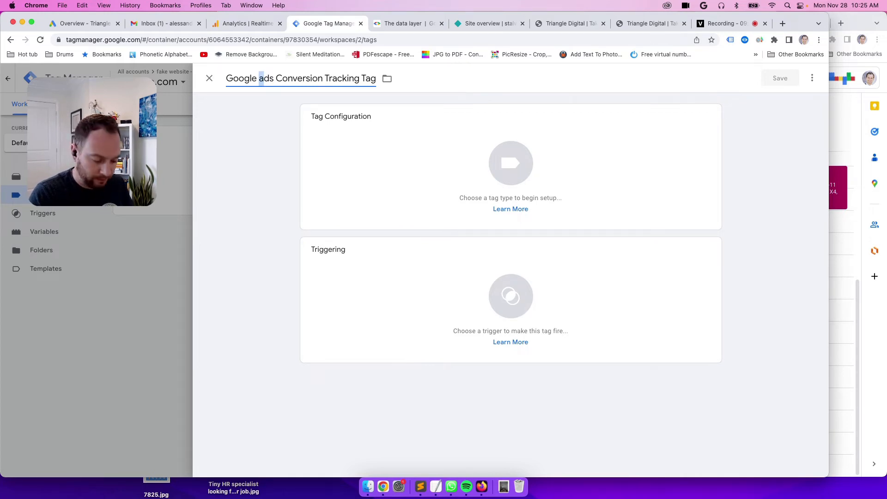
{"action": "type", "text": "Ads Conversion Tracking Tag -"}
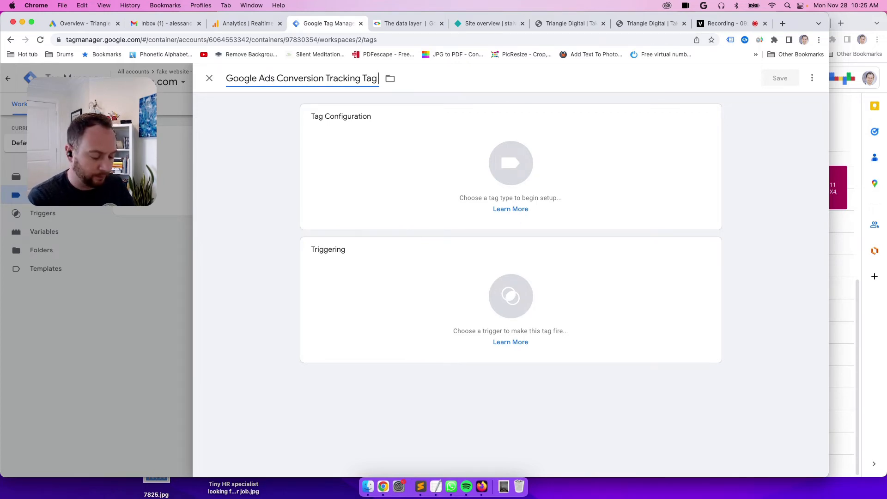
Step: Extend the tag name to "Google Ads Conversion Tracking Tag - Order Confirmation Page"
{"action": "type", "text": " Or"}
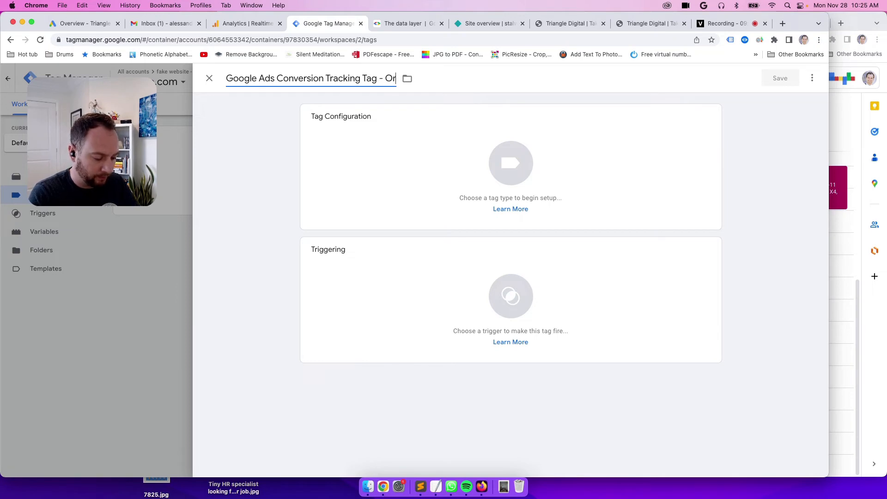
{"action": "type", "text": "der"}
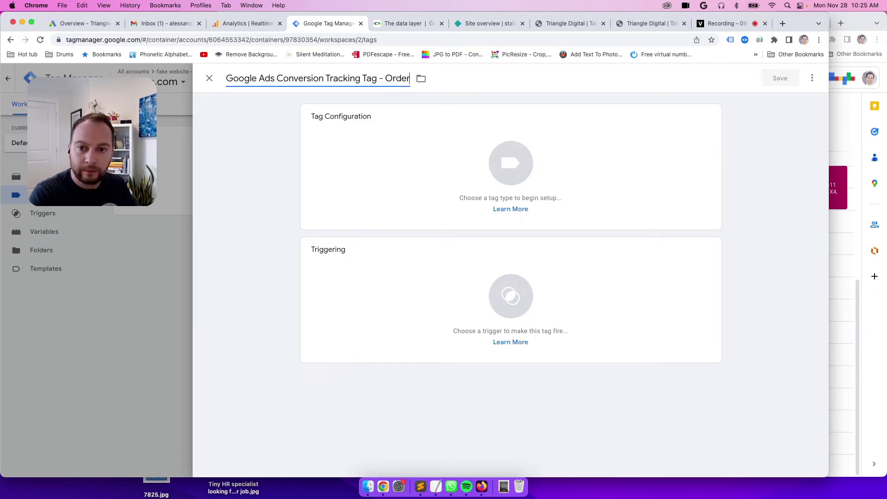
{"action": "type", "text": " Confirm"}
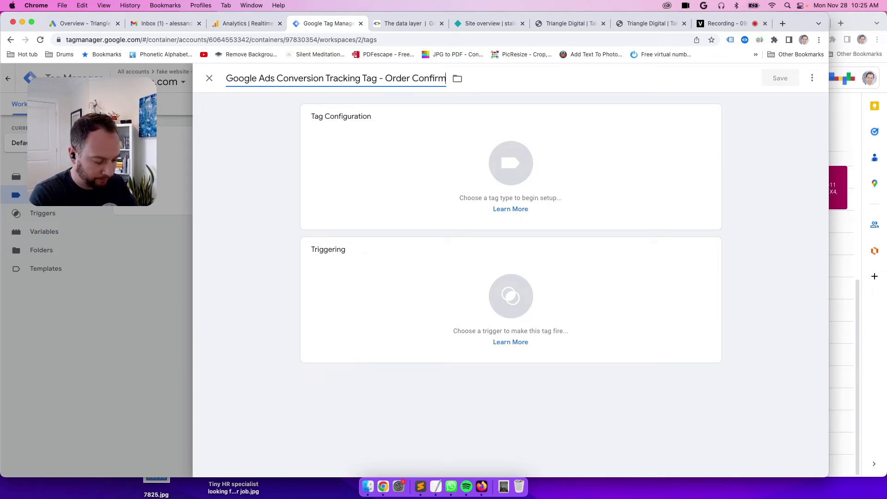
{"action": "type", "text": "ation Pa"}
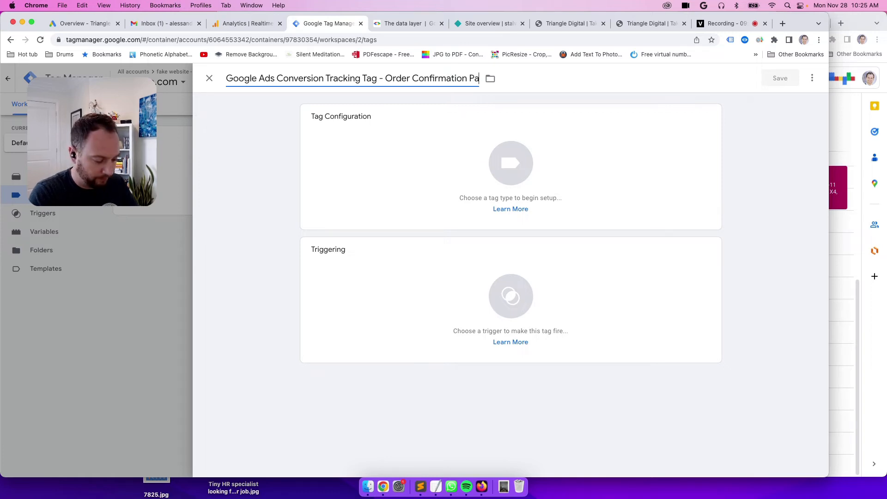
{"action": "type", "text": "ge"}
Step: Set the tag type to Google Ads Conversion Tracking, with Conversion ID 000000001 and Conversion Label jvgvjkhbkjbkjbkb
{"action": "left_click", "coordinate": [525, 159]}
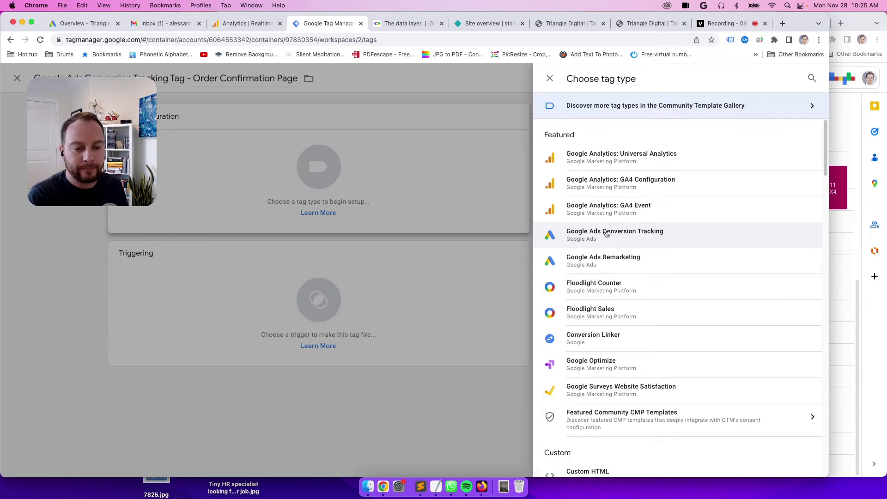
{"action": "left_click", "coordinate": [607, 233]}
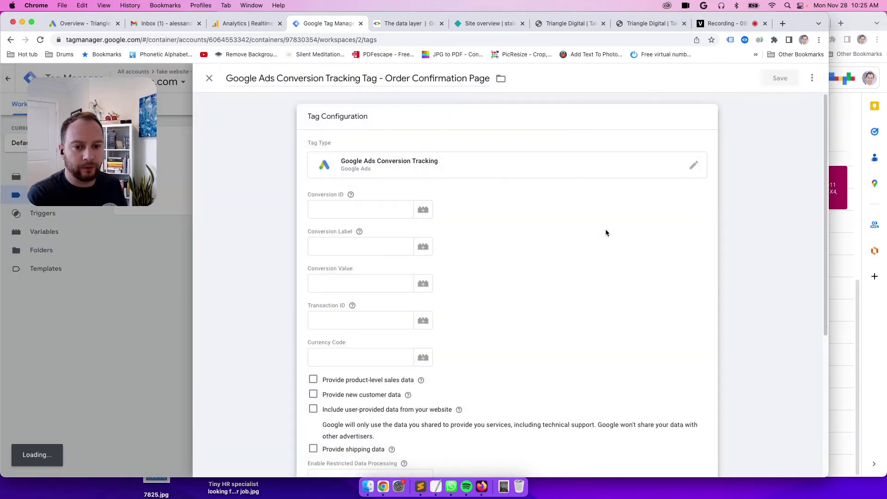
{"action": "left_click", "coordinate": [383, 229]}
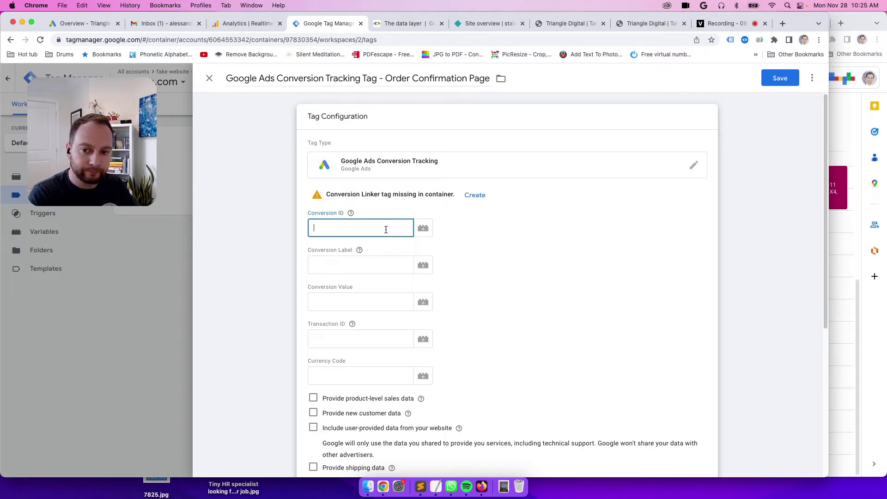
{"action": "type", "text": "000000001"}
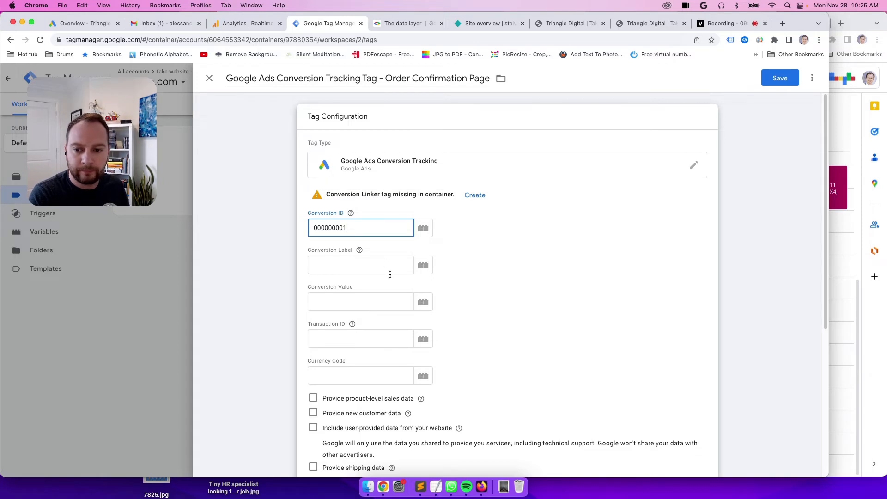
{"action": "left_click", "coordinate": [364, 263]}
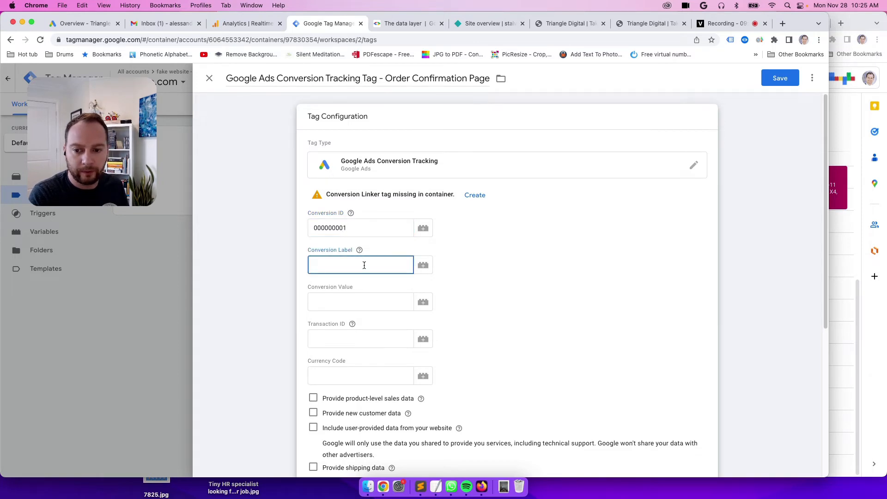
{"action": "type", "text": "jvgvjkhbkjbkjbkb"}
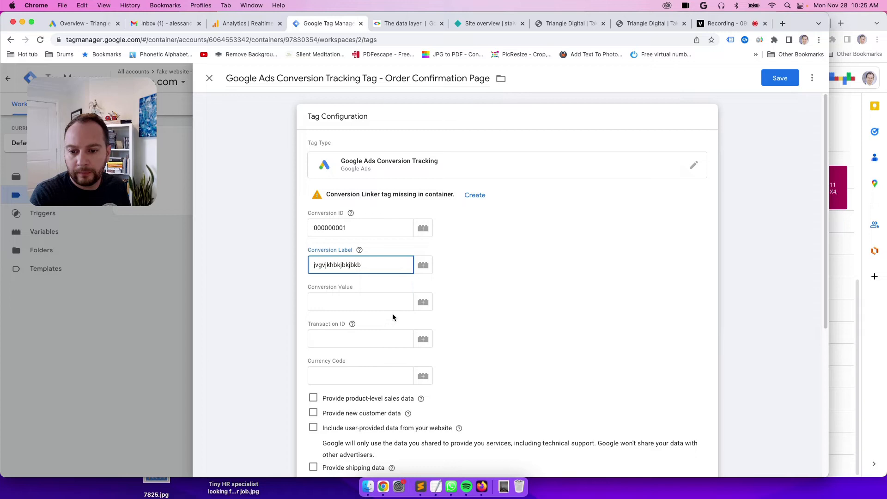
Step: Try a fixed Conversion Value of 49 with the Currency Code CAD in the tag configuration
{"action": "scroll", "coordinate": [359, 324], "scroll_direction": "down", "scroll_amount": 2}
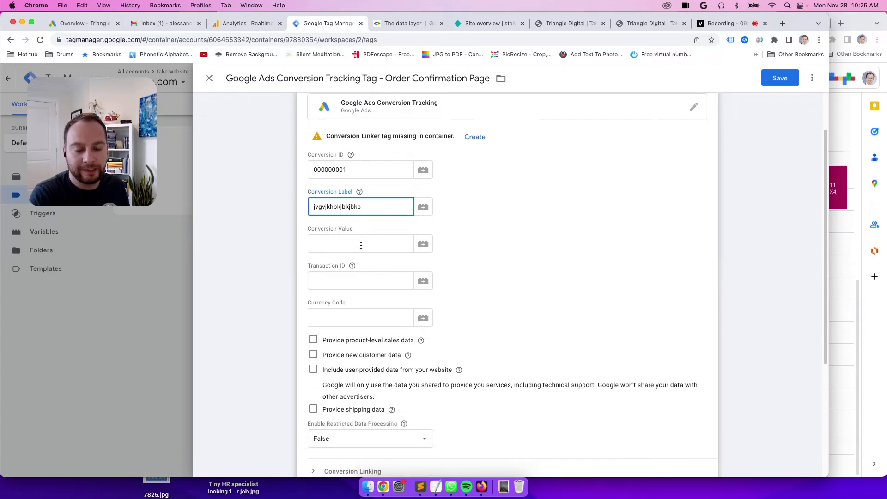
{"action": "left_click", "coordinate": [359, 192]}
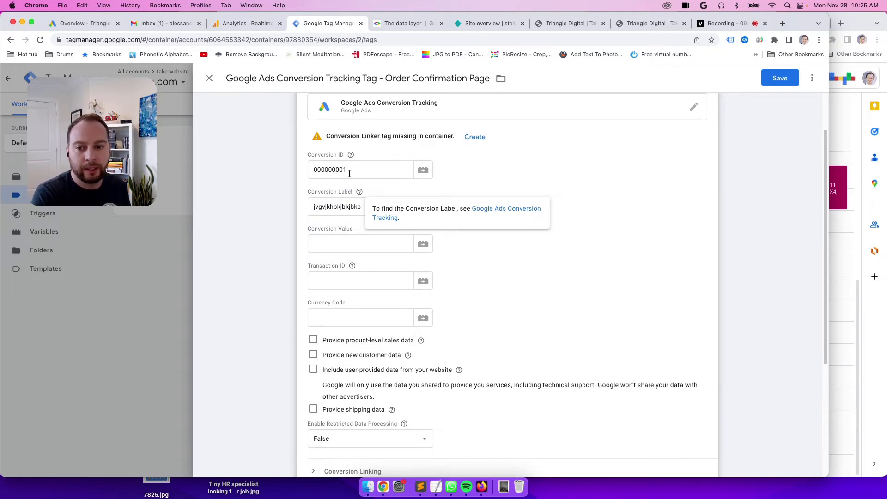
{"action": "left_click", "coordinate": [344, 241]}
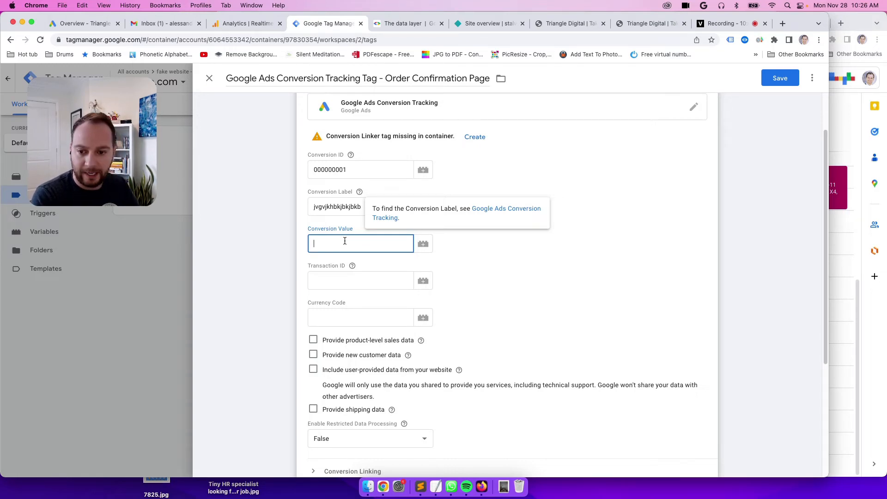
{"action": "type", "text": "49"}
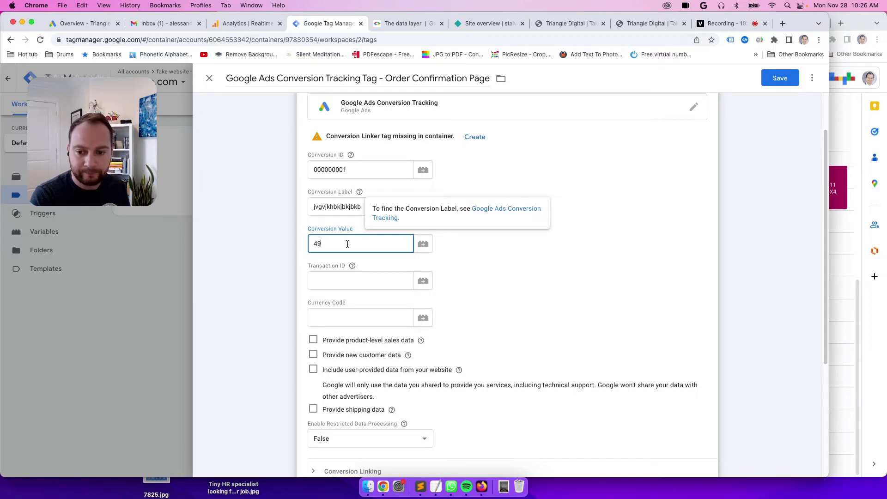
{"action": "left_click", "coordinate": [387, 317]}
{"action": "type", "text": "CAD"}
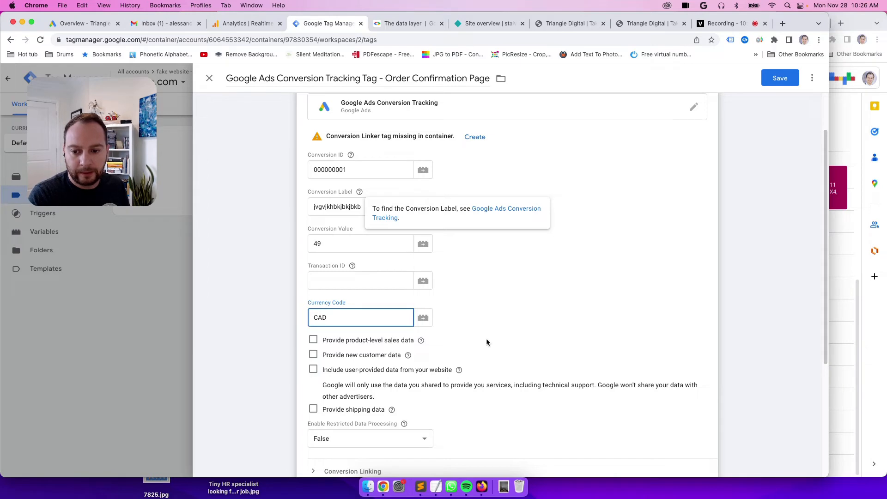
Step: Clear the Currency Code and the Conversion Value from the conversion tag
{"action": "double_click", "coordinate": [366, 319]}
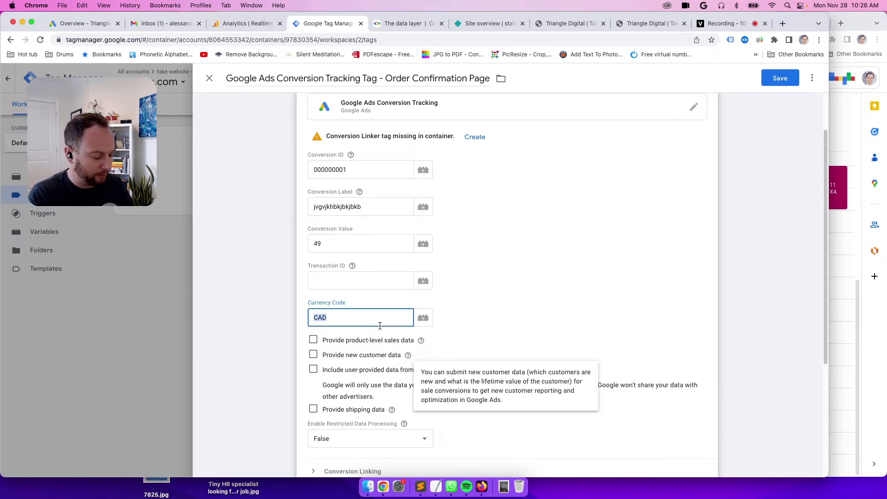
{"action": "key", "text": "BackSpace"}
{"action": "left_click", "coordinate": [347, 258]}
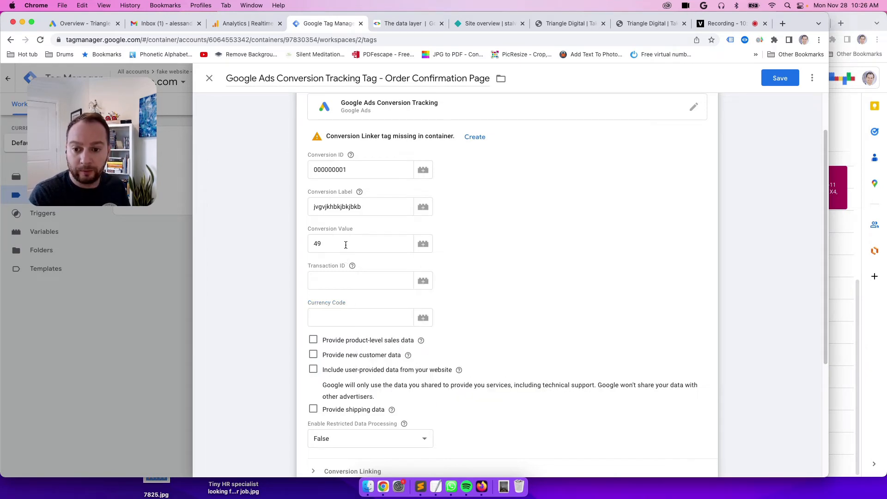
{"action": "double_click", "coordinate": [346, 245]}
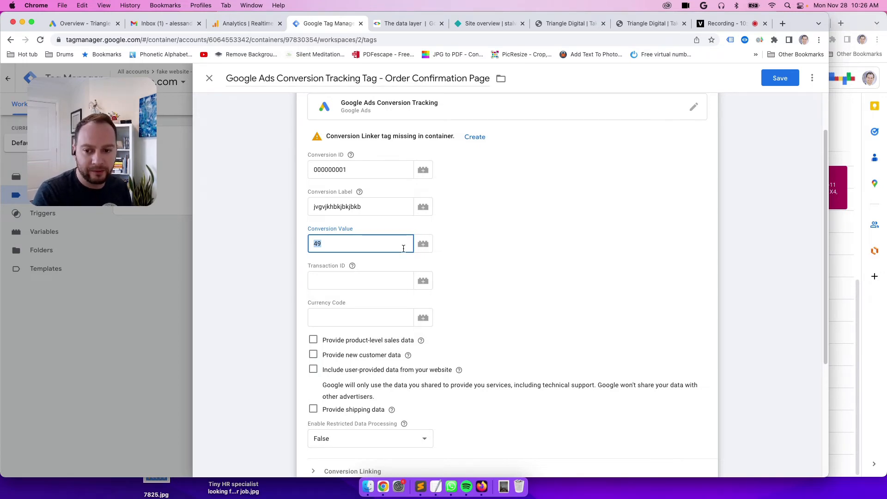
{"action": "left_click", "coordinate": [356, 246]}
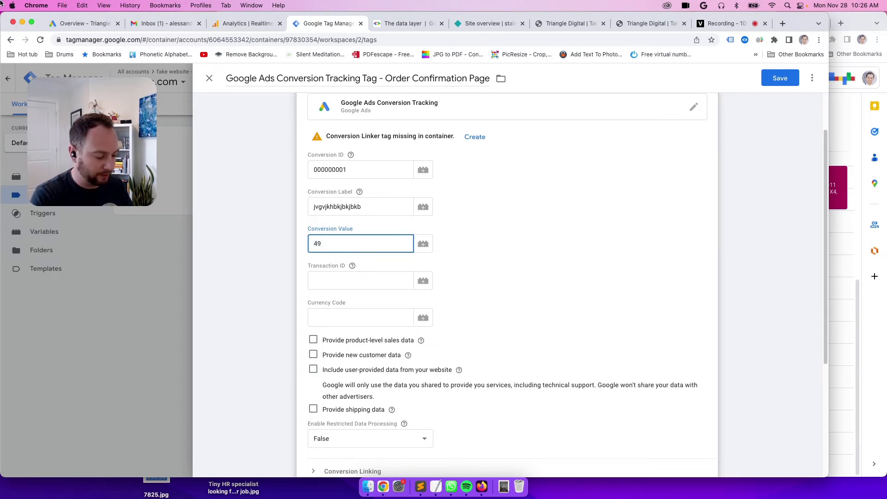
{"action": "double_click", "coordinate": [368, 237]}
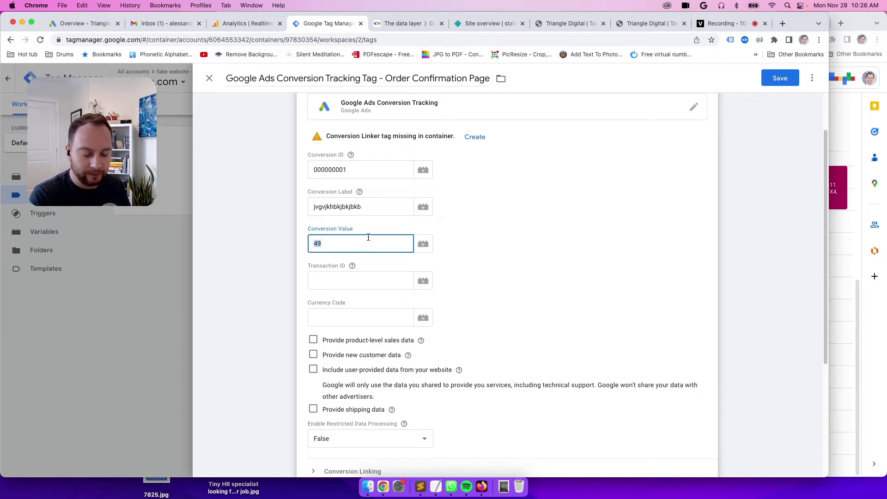
{"action": "key", "text": "BackSpace"}
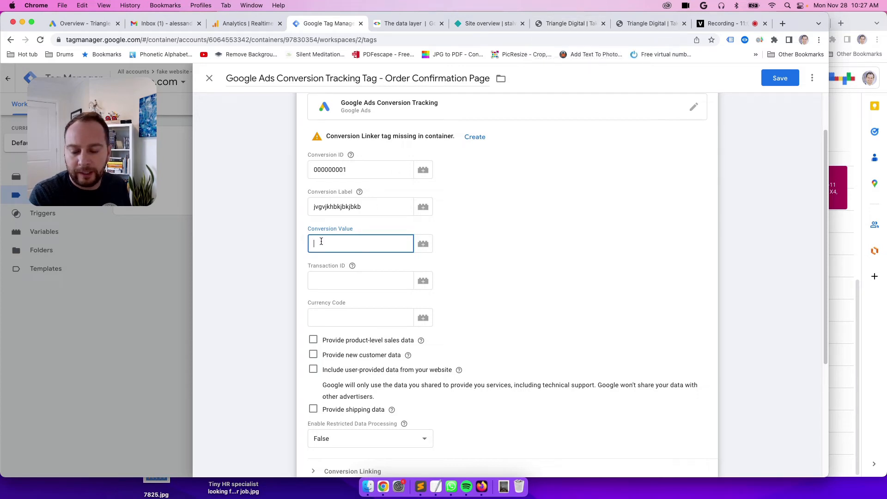
{"action": "left_click", "coordinate": [354, 270]}
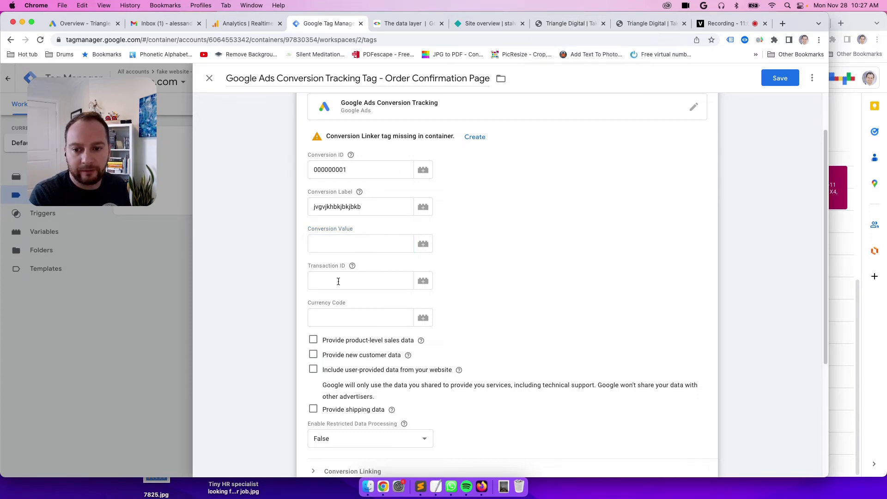
Step: On the order summary page with the console open, select the price figure 129 and generate its variable code with GTM Variable Builder
{"action": "left_click", "coordinate": [563, 24]}
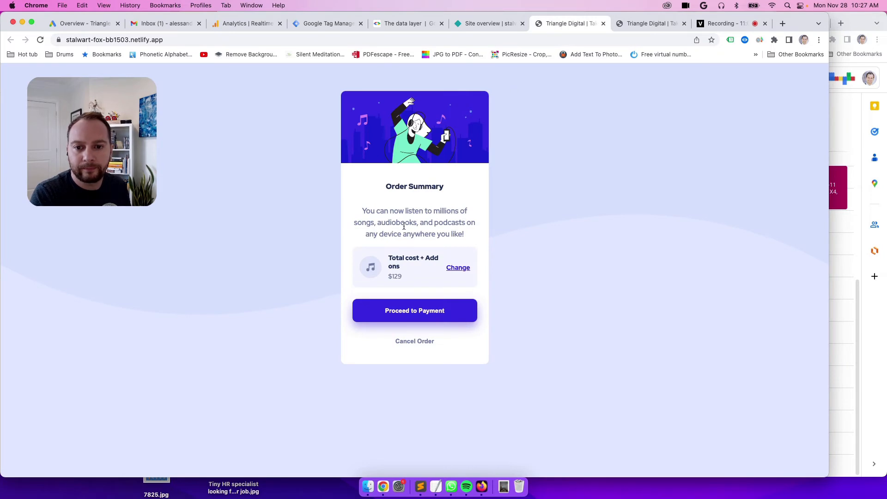
{"action": "key", "text": "ctrl+Tab"}
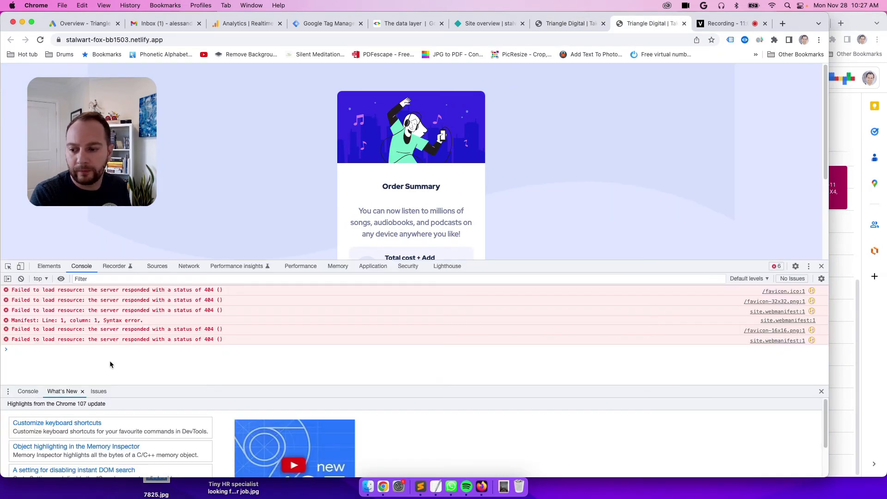
{"action": "scroll", "coordinate": [567, 145], "scroll_direction": "down", "scroll_amount": 5}
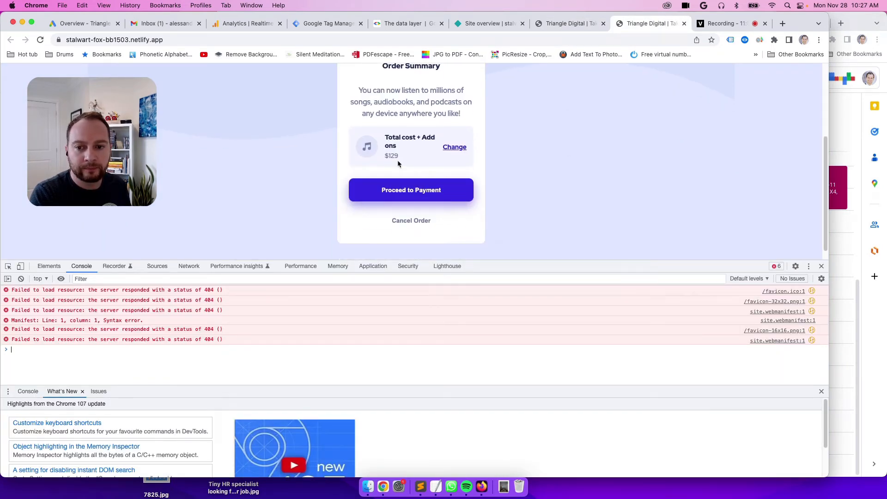
{"action": "double_click", "coordinate": [394, 156]}
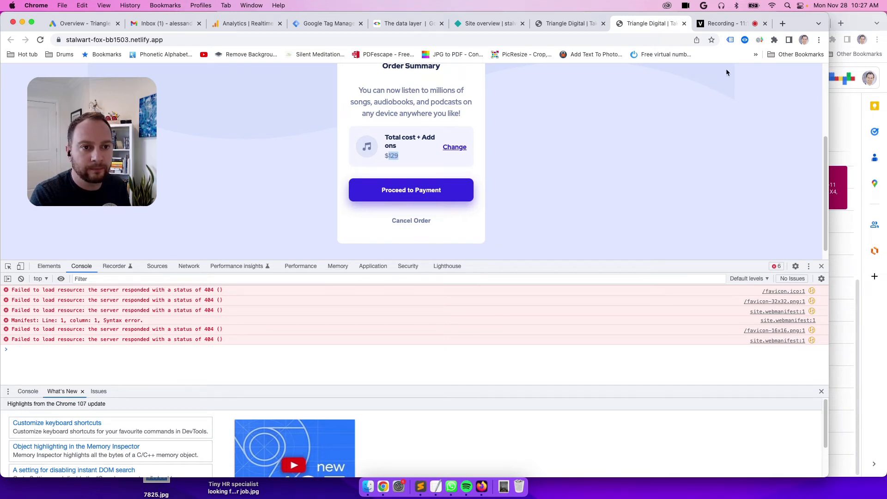
{"action": "left_click", "coordinate": [760, 40]}
{"action": "left_click_drag", "start_coordinate": [564, 262], "coordinate": [550, 245]}
{"action": "left_click", "coordinate": [41, 370]}
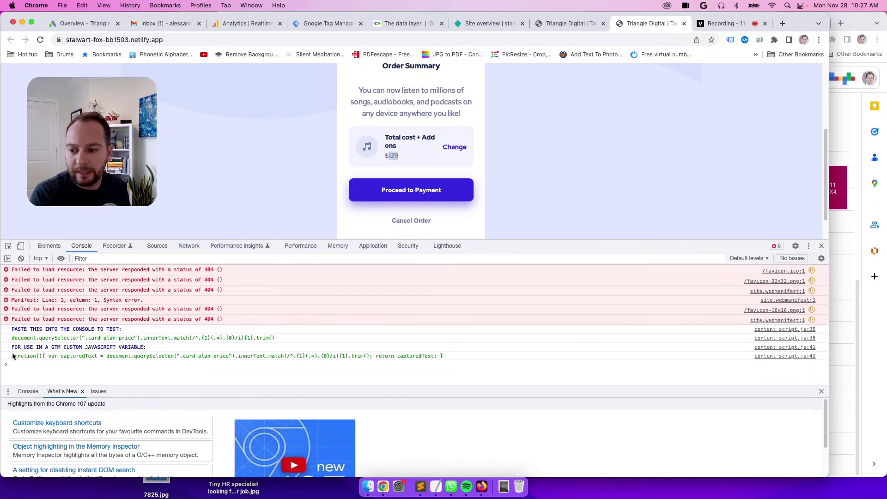
Step: Run the generated test expression document.querySelector(".card-plan-price").innerText.match(/^.{1}(.*).{0}/i)[1].trim() in the console
{"action": "triple_click", "coordinate": [120, 340]}
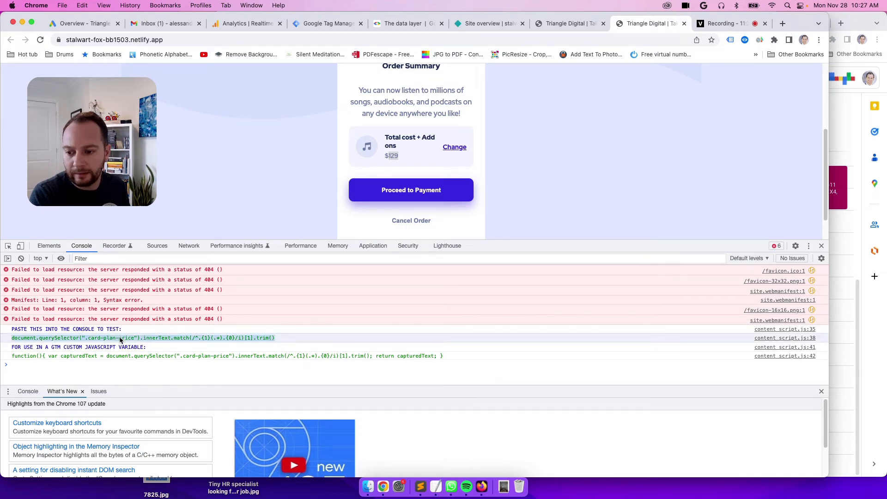
{"action": "right_click", "coordinate": [120, 339]}
{"action": "left_click", "coordinate": [155, 422]}
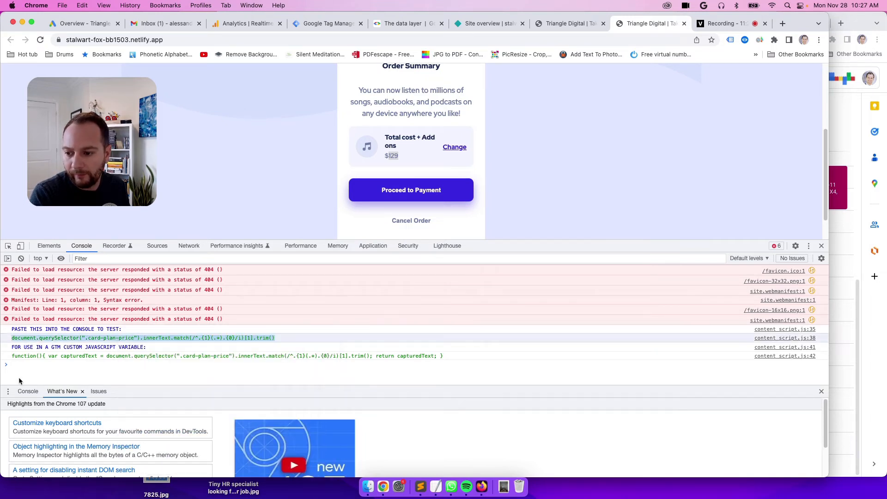
{"action": "left_click", "coordinate": [25, 365]}
{"action": "right_click", "coordinate": [28, 365]}
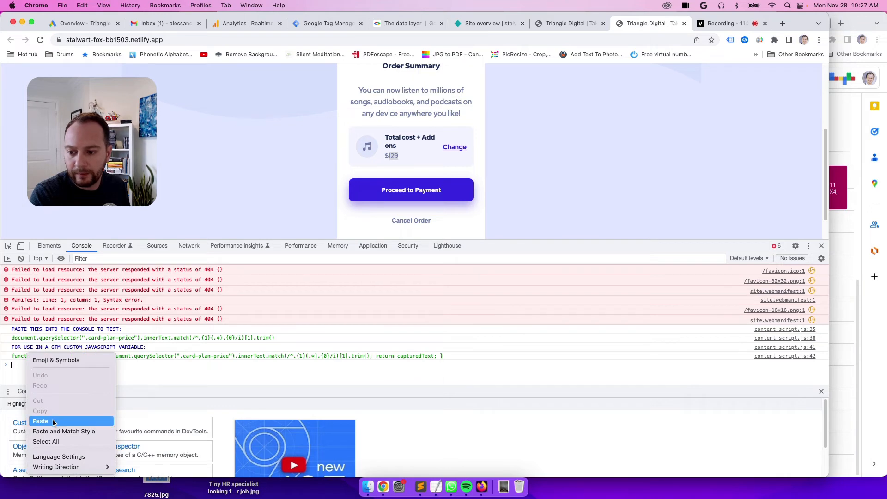
{"action": "left_click", "coordinate": [53, 422]}
{"action": "key", "text": "Return"}
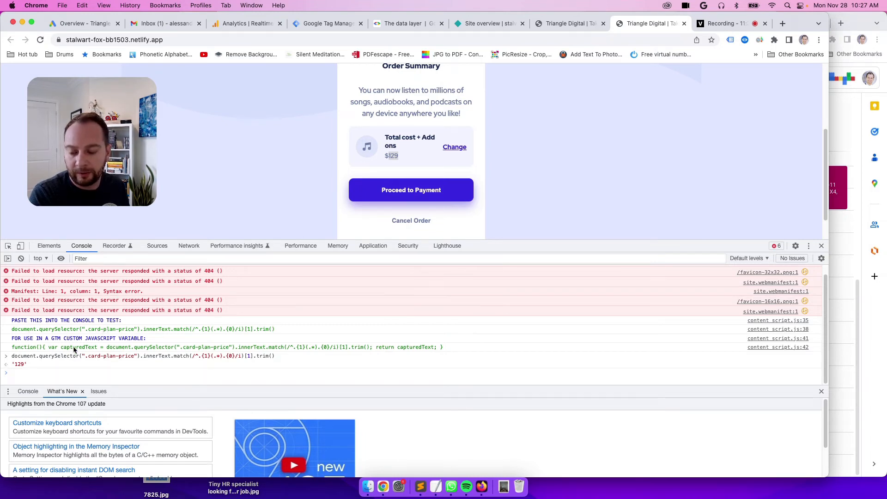
Step: Copy the generated capturedText function intended for a GTM Custom JavaScript variable from the console output
{"action": "triple_click", "coordinate": [41, 347]}
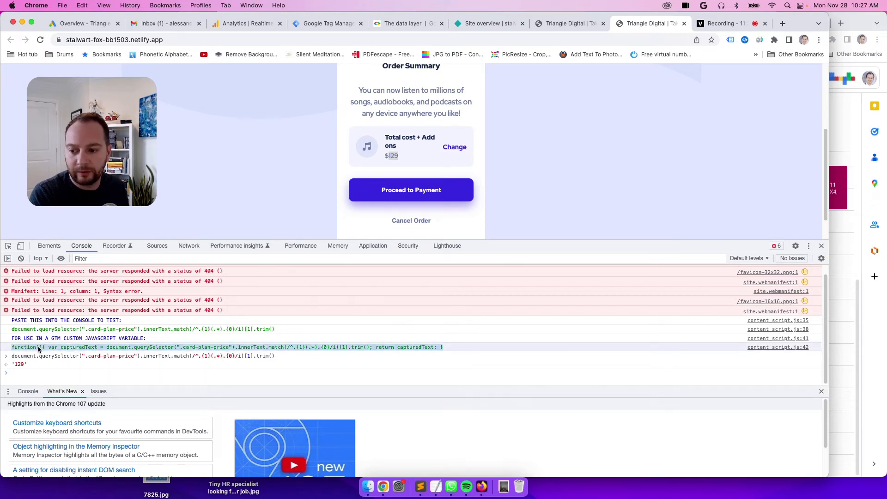
{"action": "right_click", "coordinate": [38, 350]}
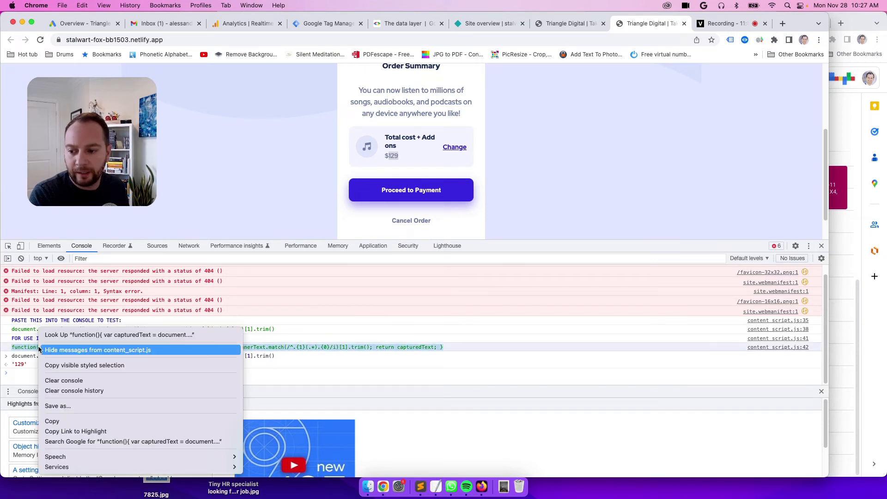
{"action": "left_click", "coordinate": [71, 420]}
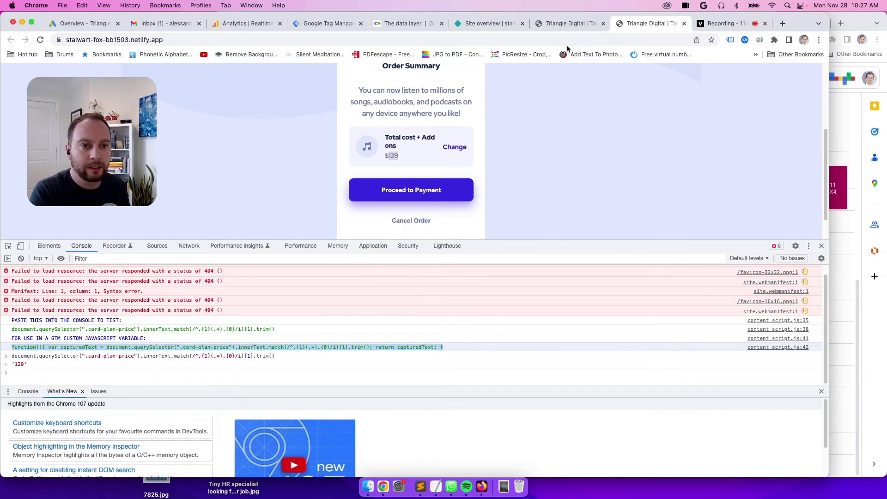
Step: Back in Google Tag Manager, start a new variable for the conversion tag's Conversion Value
{"action": "left_click", "coordinate": [301, 25]}
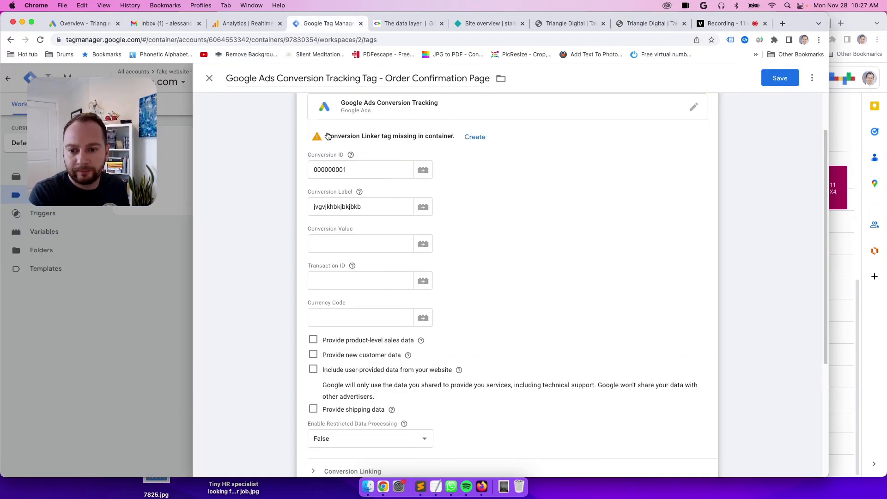
{"action": "left_click", "coordinate": [424, 245]}
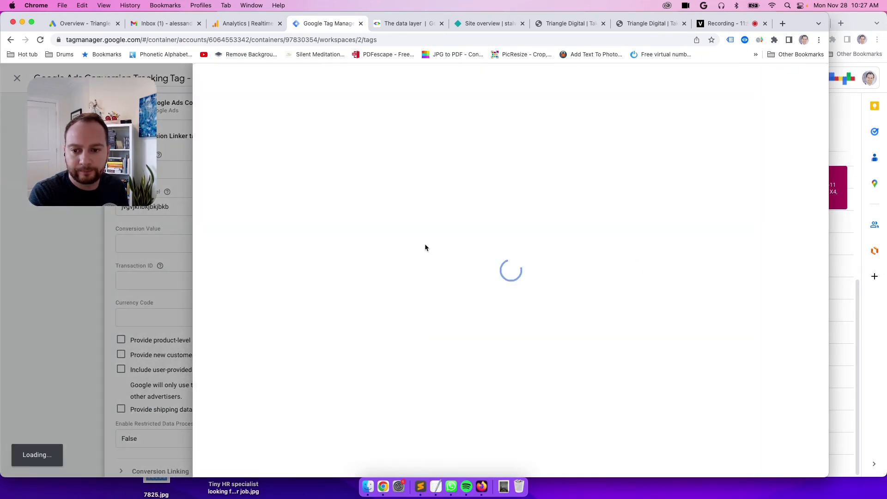
{"action": "scroll", "coordinate": [339, 256], "scroll_direction": "down", "scroll_amount": 10}
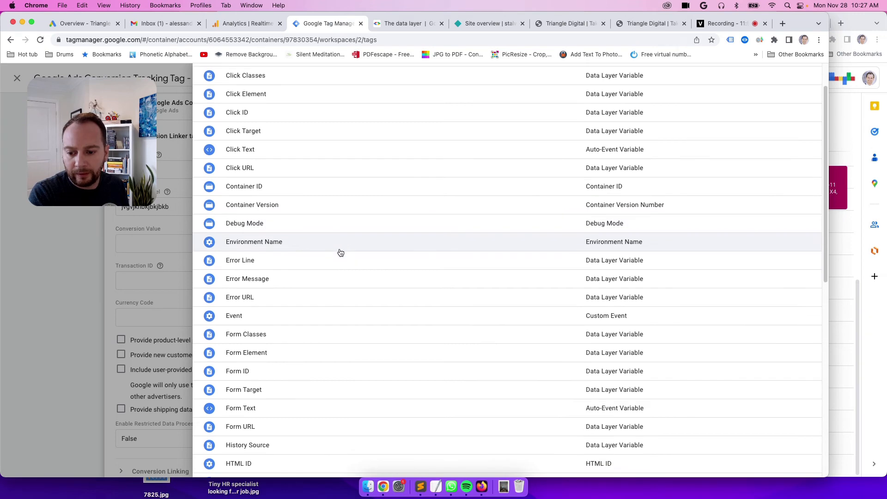
{"action": "scroll", "coordinate": [340, 255], "scroll_direction": "down", "scroll_amount": 9}
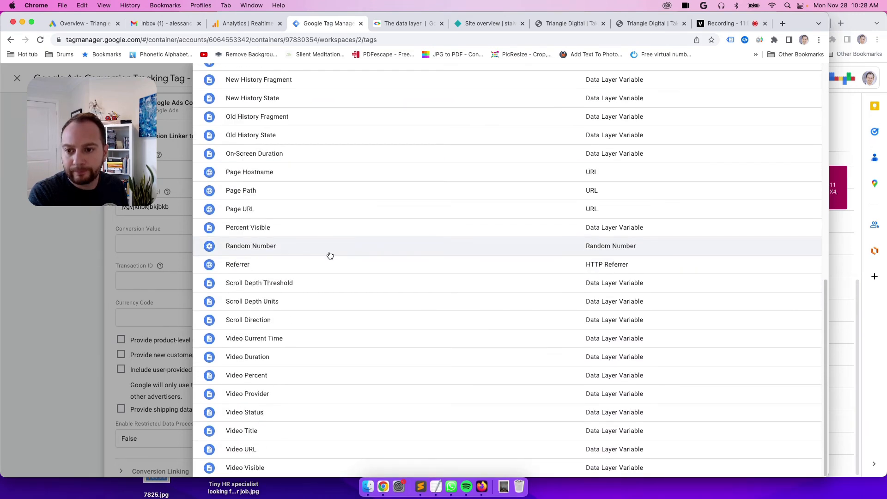
{"action": "scroll", "coordinate": [294, 211], "scroll_direction": "up", "scroll_amount": 20}
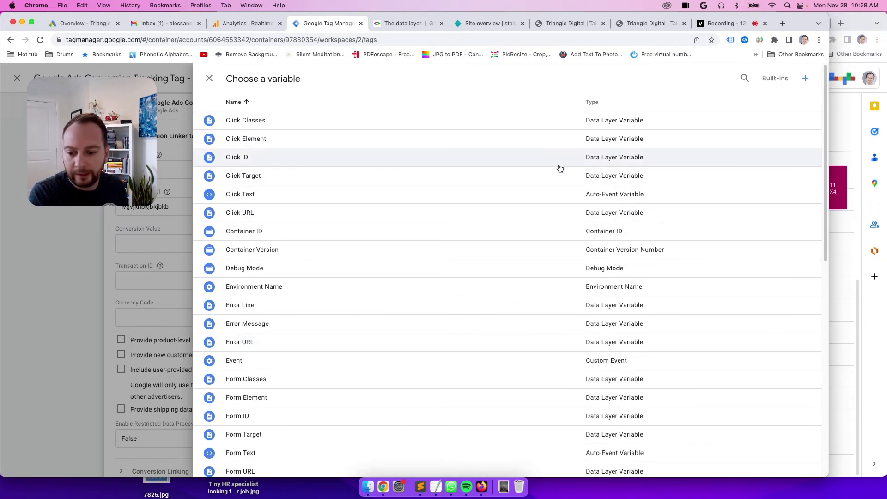
{"action": "left_click", "coordinate": [805, 78]}
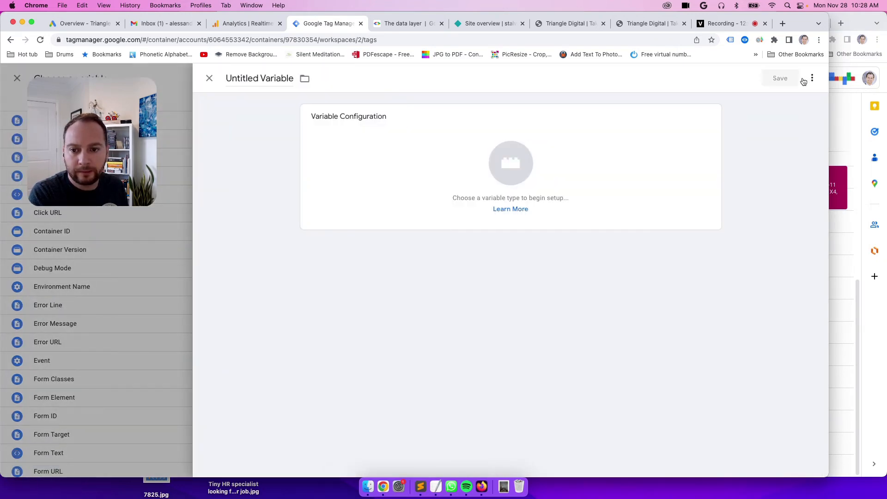
Step: Name the new variable "Conversion Value - Order Confirmation Page"
{"action": "left_click", "coordinate": [262, 78]}
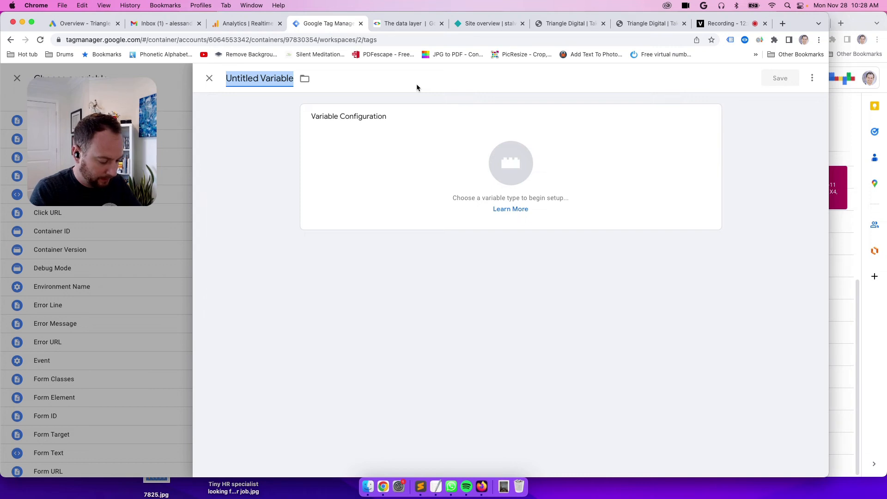
{"action": "type", "text": "Conversion"}
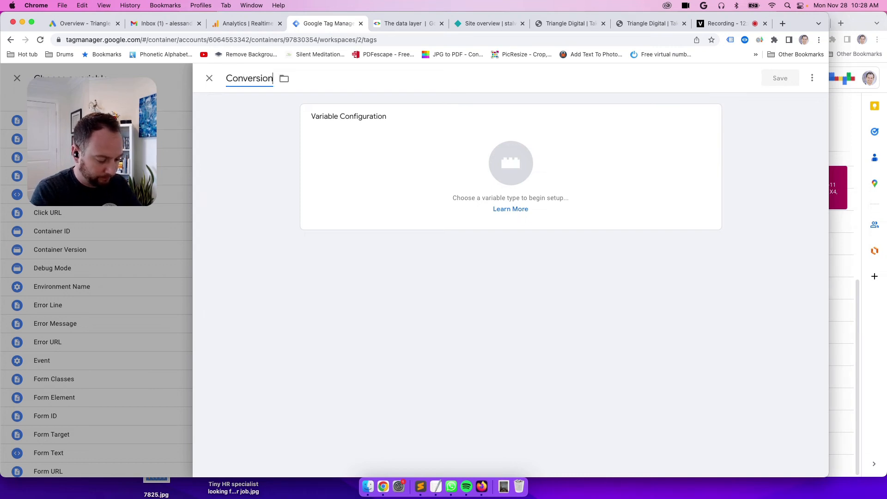
{"action": "type", "text": " Value -"}
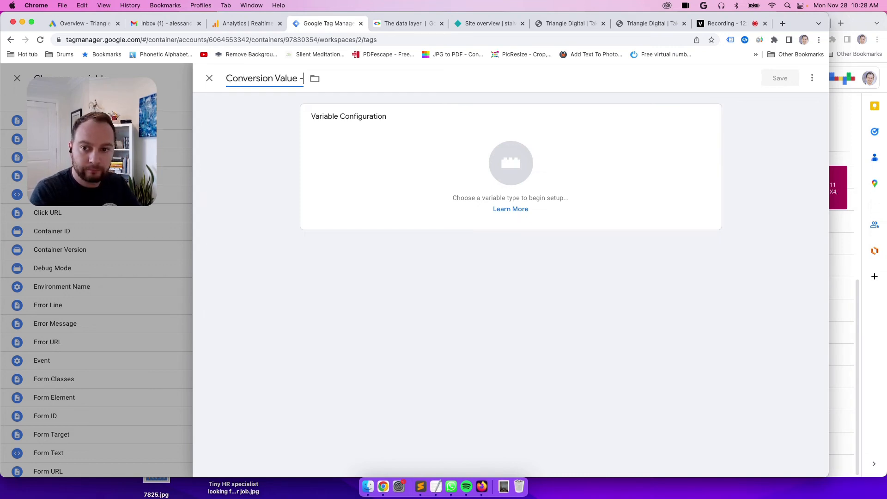
{"action": "type", "text": " Order"}
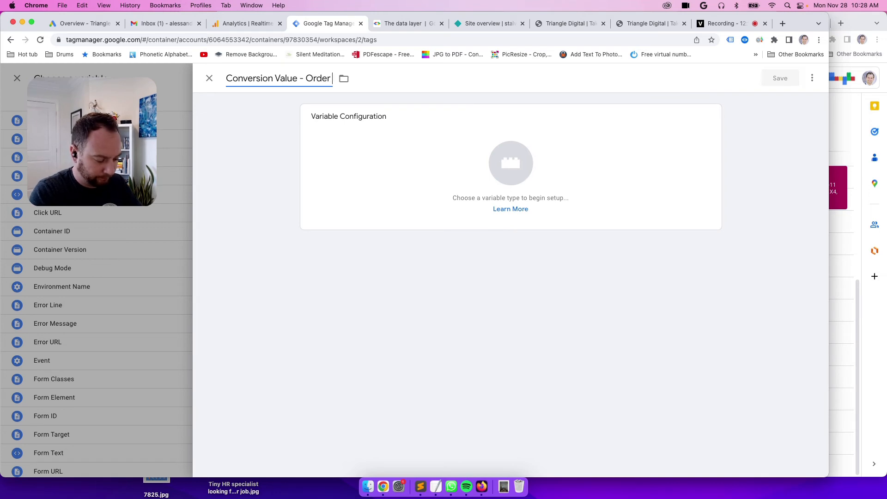
{"action": "type", "text": " Confirmat"}
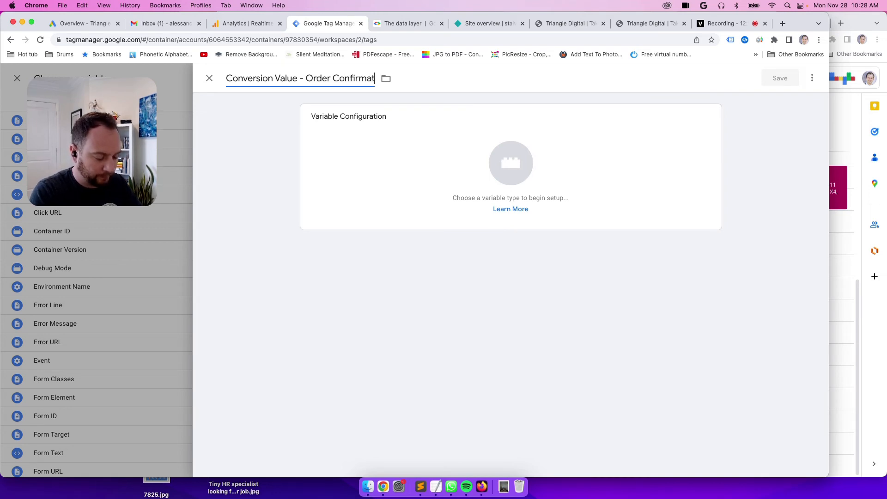
{"action": "type", "text": "ion Pa"}
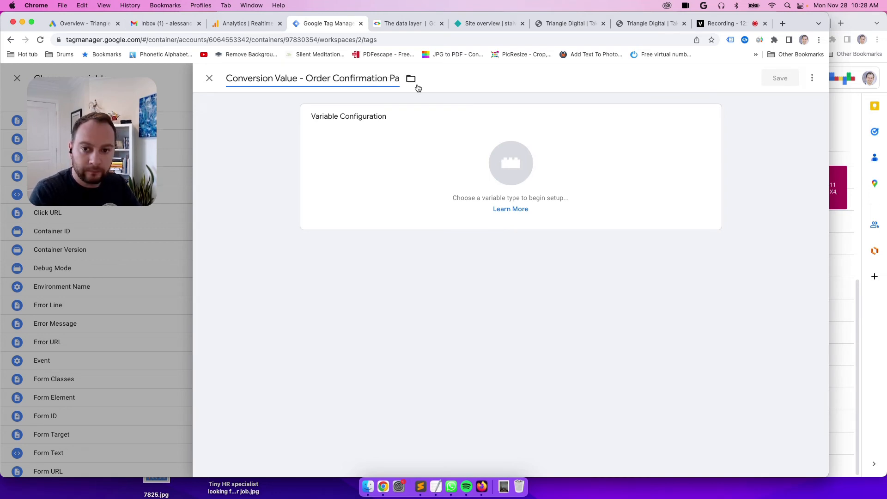
{"action": "type", "text": "ge"}
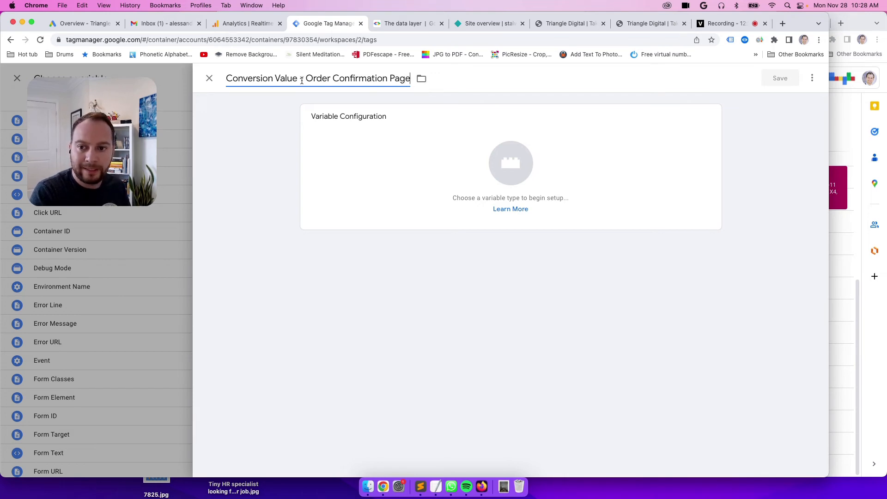
{"action": "left_click_drag", "start_coordinate": [297, 79], "coordinate": [223, 77]}
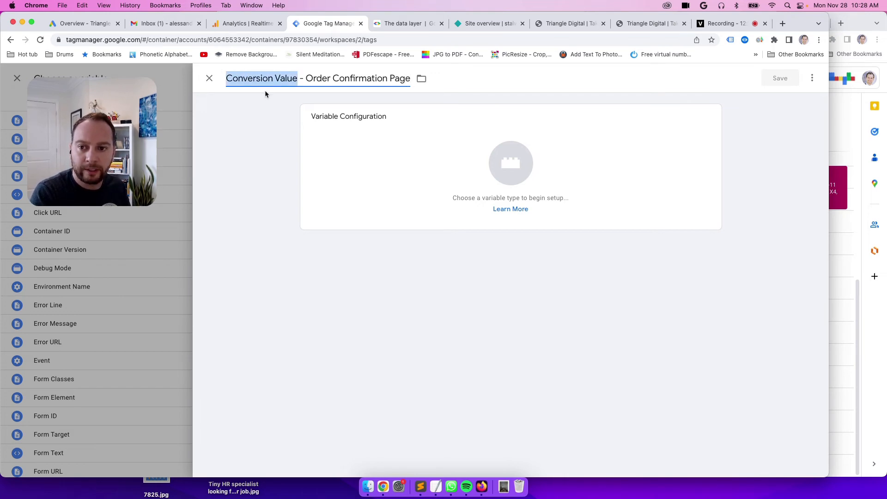
{"action": "left_click", "coordinate": [307, 79]}
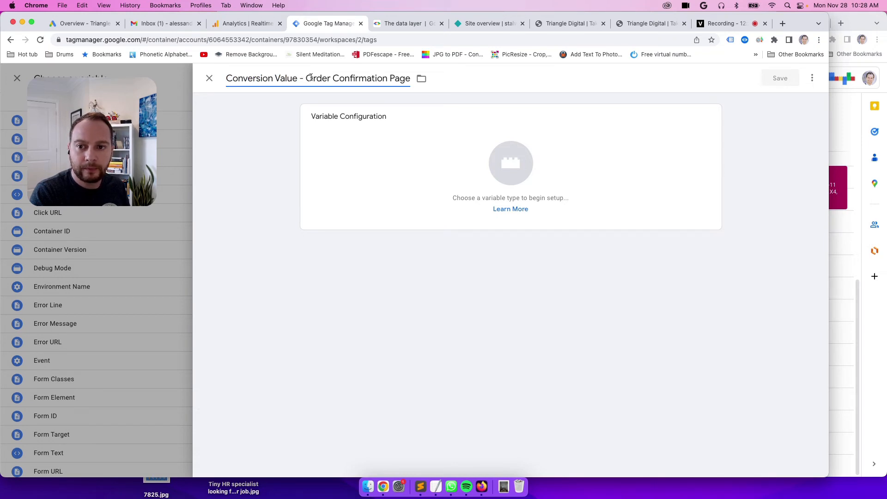
{"action": "left_click_drag", "start_coordinate": [308, 78], "coordinate": [410, 79]}
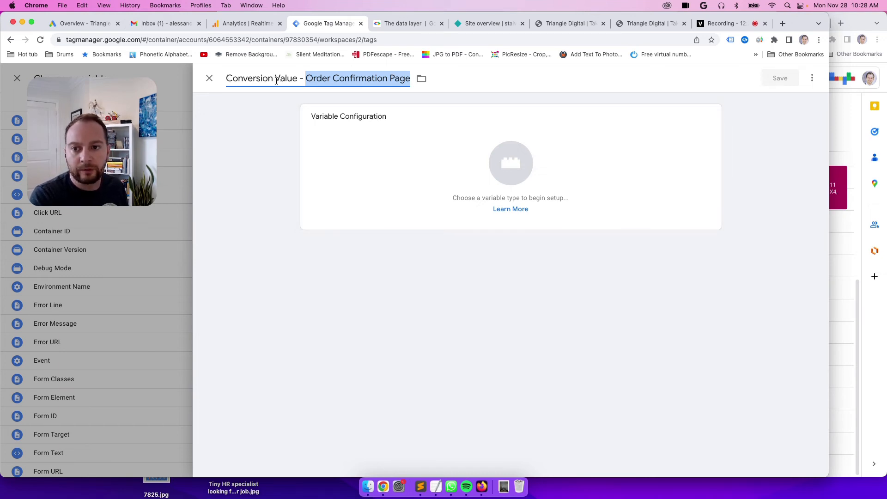
Step: Set the variable's type to Custom JavaScript
{"action": "left_click", "coordinate": [510, 164]}
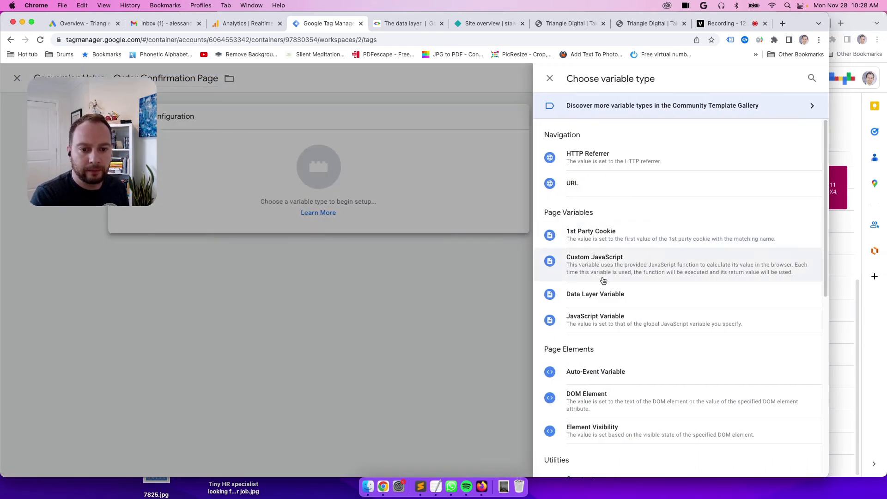
{"action": "left_click", "coordinate": [350, 301]}
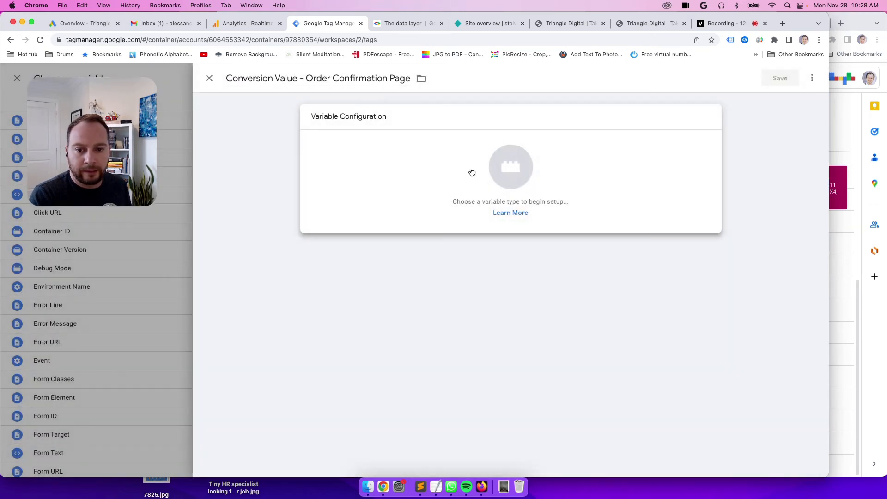
{"action": "left_click", "coordinate": [473, 171]}
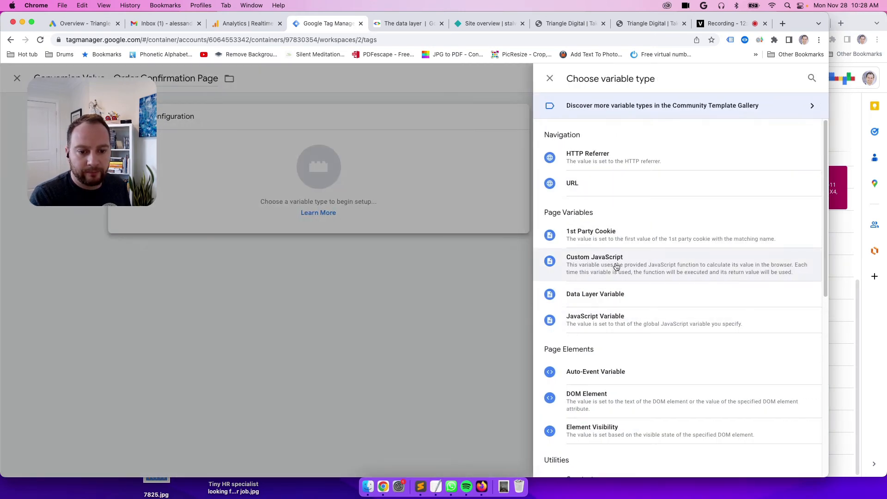
{"action": "scroll", "coordinate": [614, 323], "scroll_direction": "down", "scroll_amount": 10}
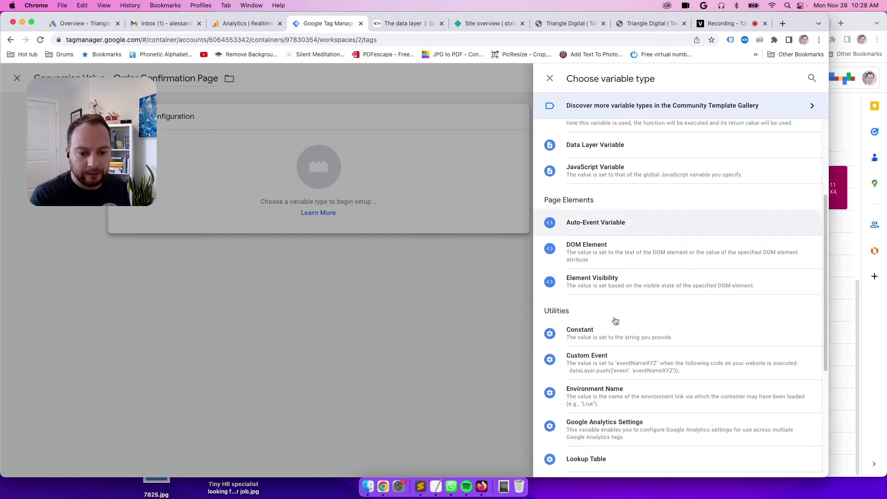
{"action": "scroll", "coordinate": [616, 323], "scroll_direction": "up", "scroll_amount": 10}
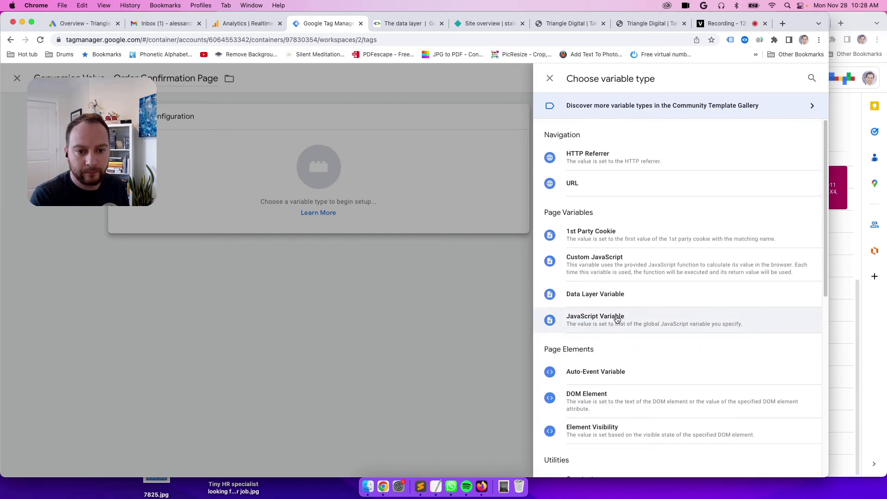
{"action": "left_click", "coordinate": [614, 260]}
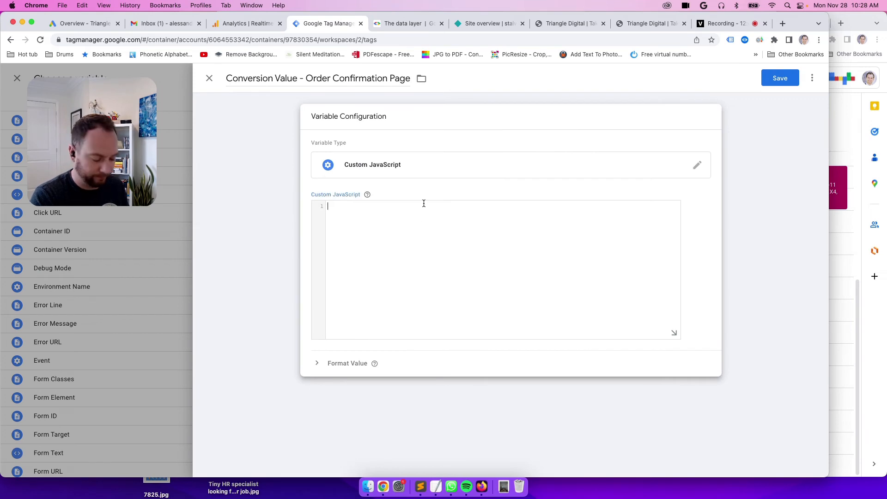
Step: Paste the copied capturedText function into the Custom JavaScript code, remove the extra blank line, and save the variable
{"action": "left_click", "coordinate": [391, 205]}
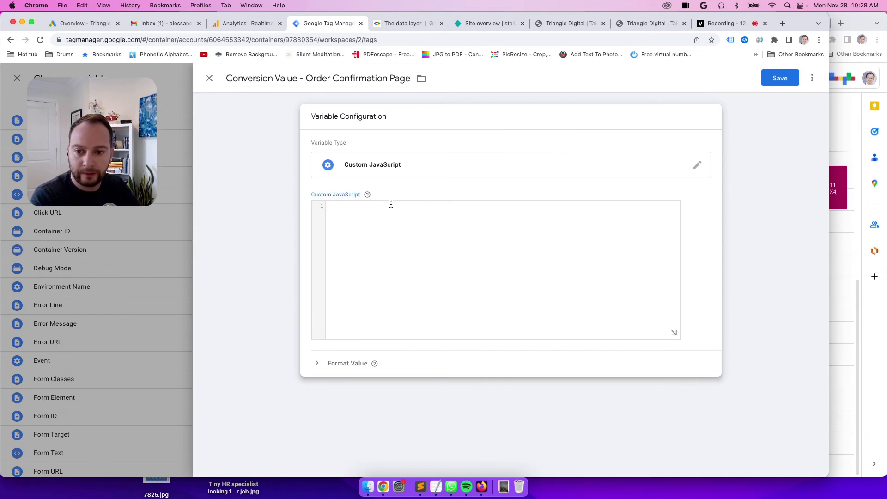
{"action": "type", "text": "function(){ var capturedText = document.querySelector(\".card-plan-price\").innerText.match(/^.{1}(.*).{0}/i)[1].trim(); return capturedText; }"}
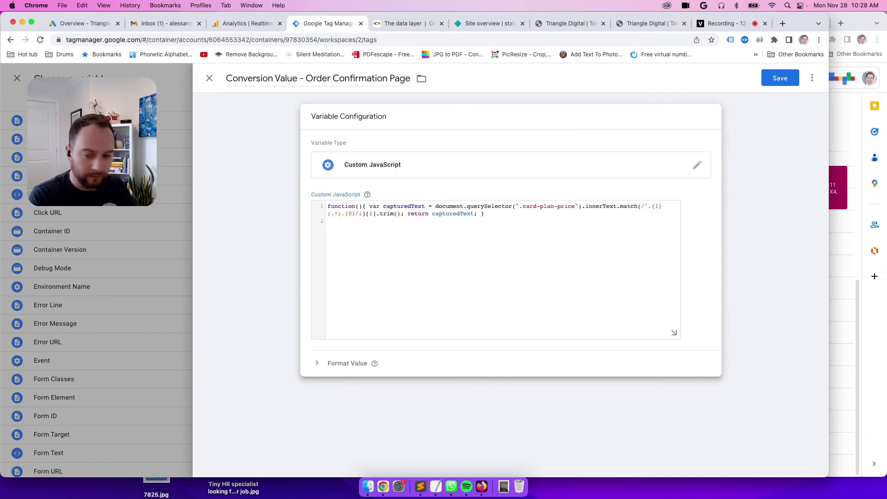
{"action": "key", "text": "BackSpace"}
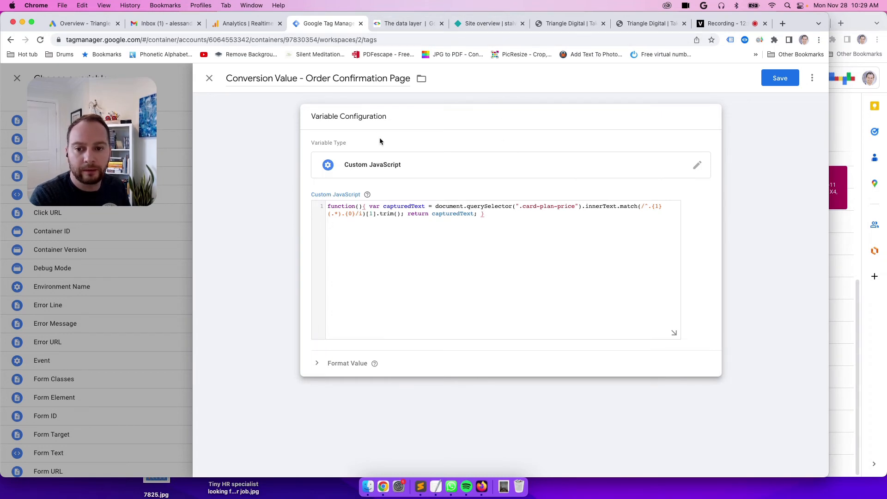
{"action": "left_click", "coordinate": [780, 80]}
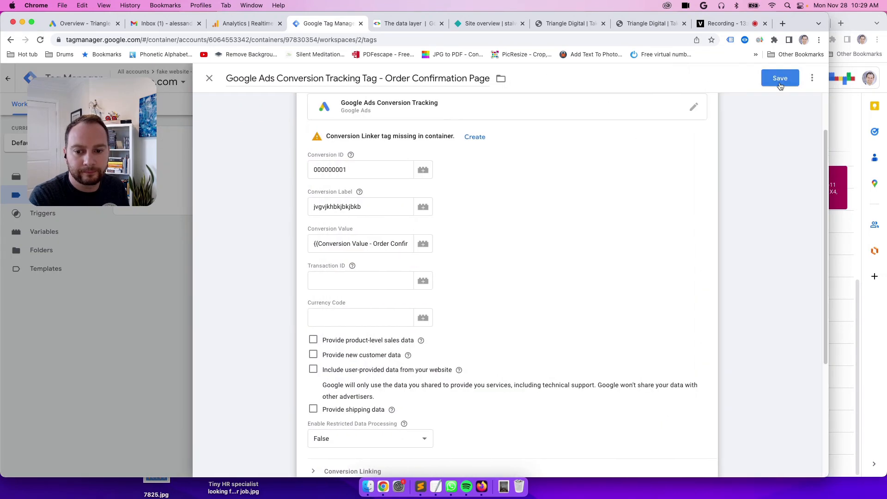
{"action": "left_click", "coordinate": [374, 246]}
{"action": "key", "text": "super+a"}
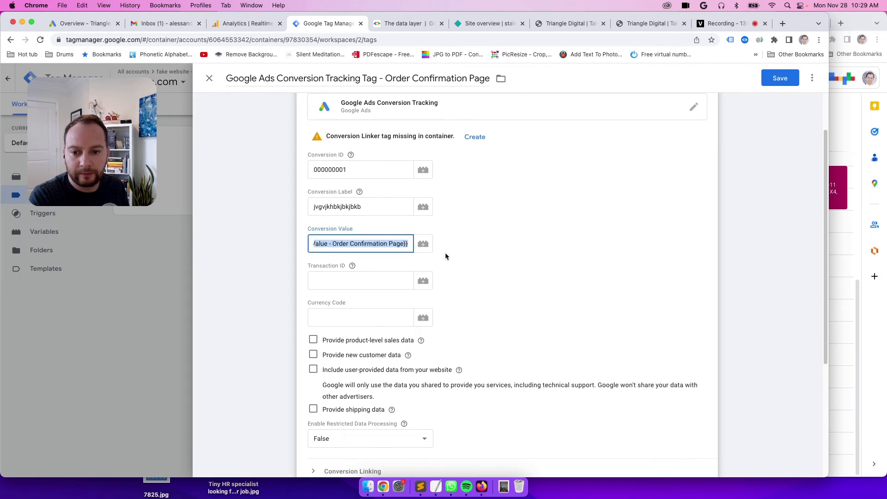
{"action": "scroll", "coordinate": [471, 329], "scroll_direction": "down", "scroll_amount": 5}
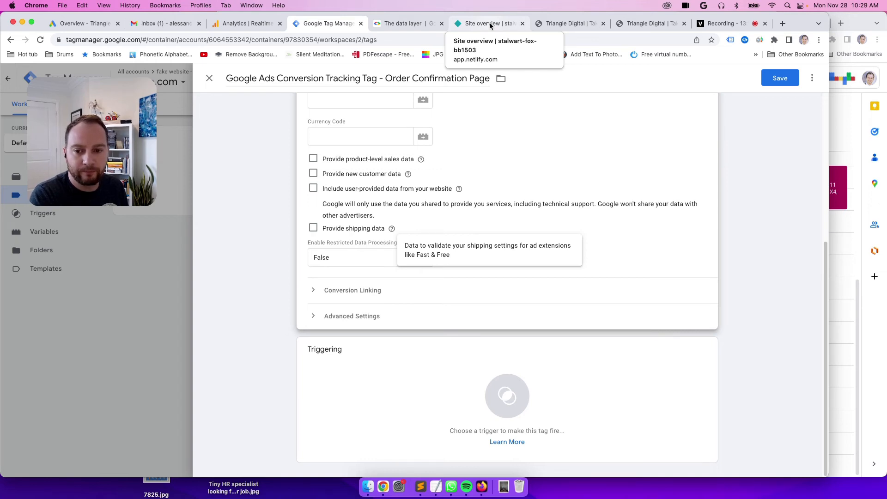
Step: Switch to the Order Summary page of the live site and copy "netlify" from its web address
{"action": "scroll", "coordinate": [472, 204], "scroll_direction": "up", "scroll_amount": 3}
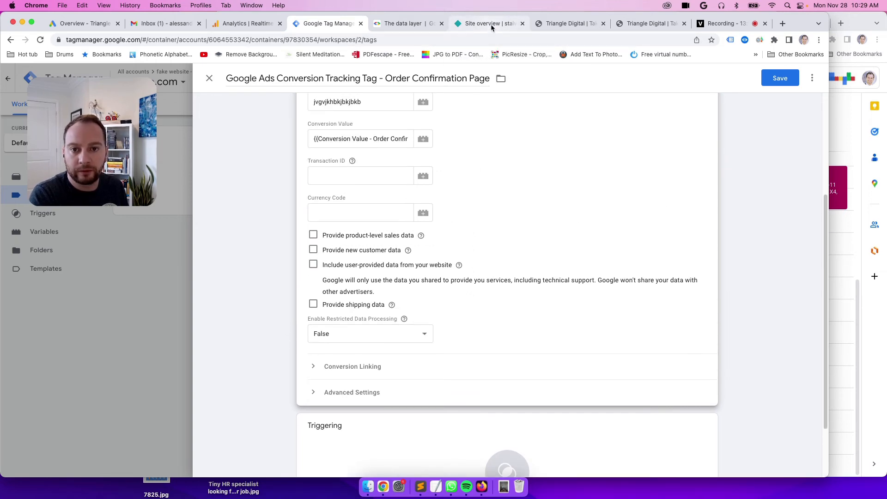
{"action": "left_click", "coordinate": [491, 24]}
{"action": "left_click", "coordinate": [573, 26]}
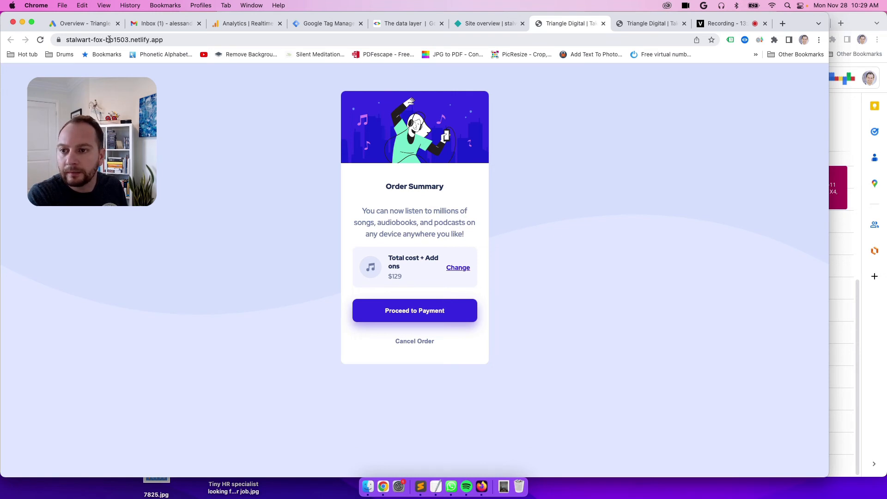
{"action": "left_click", "coordinate": [153, 40]}
{"action": "double_click", "coordinate": [153, 40]}
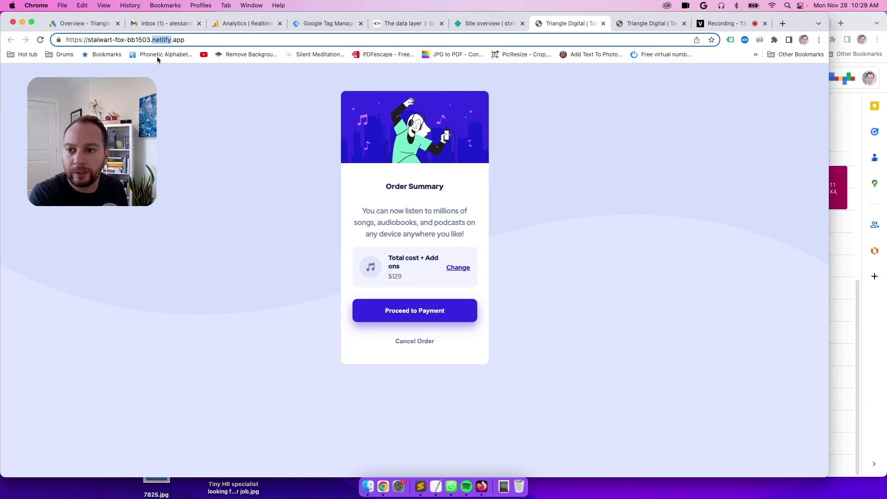
{"action": "right_click", "coordinate": [160, 40]}
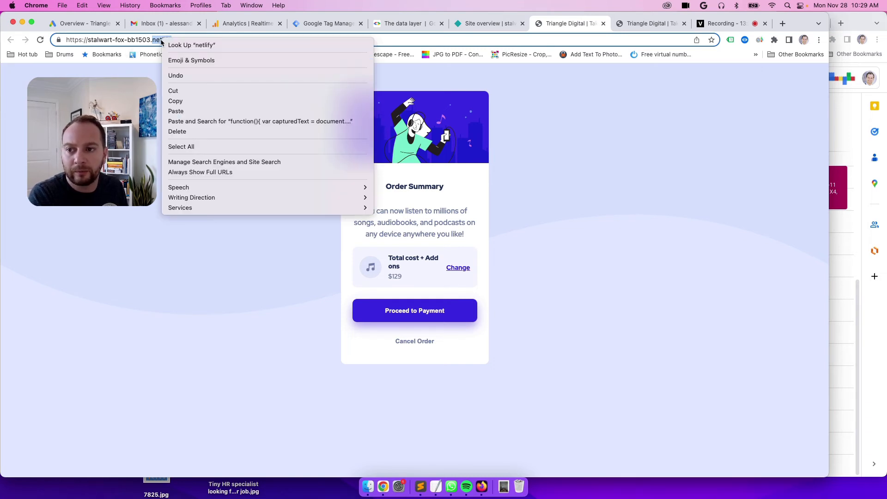
{"action": "left_click", "coordinate": [183, 102]}
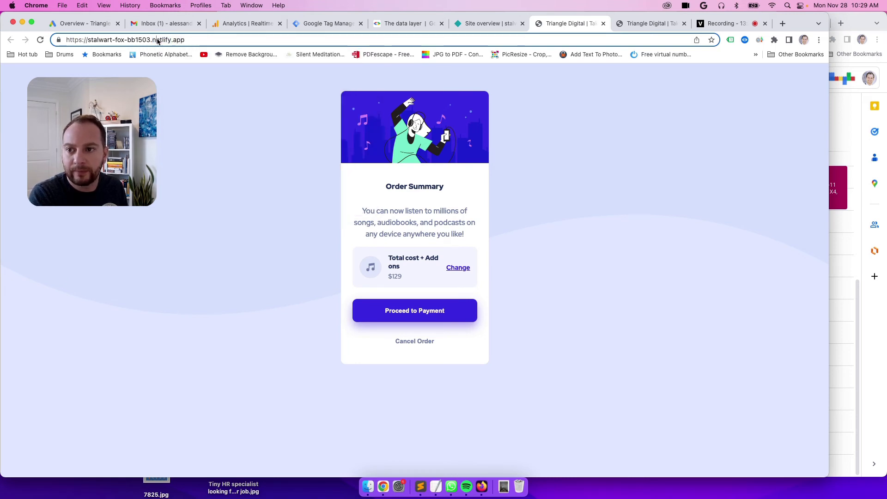
{"action": "right_click", "coordinate": [159, 41]}
{"action": "left_click", "coordinate": [192, 101]}
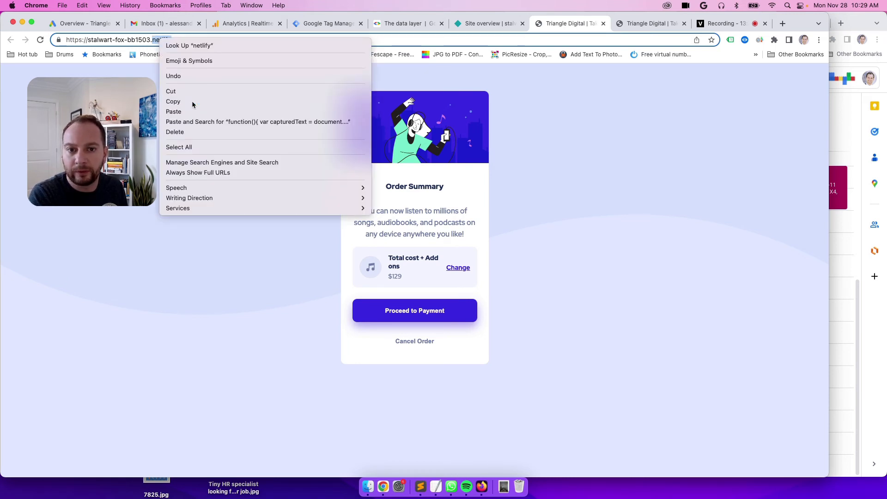
Step: Back in Google Tag Manager, start a new trigger for the Google Ads conversion tracking tag
{"action": "left_click", "coordinate": [513, 29]}
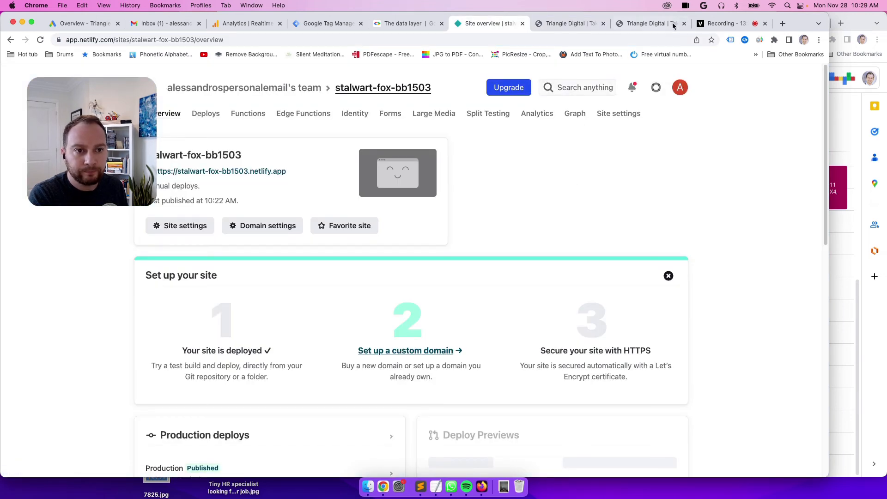
{"action": "left_click", "coordinate": [331, 29]}
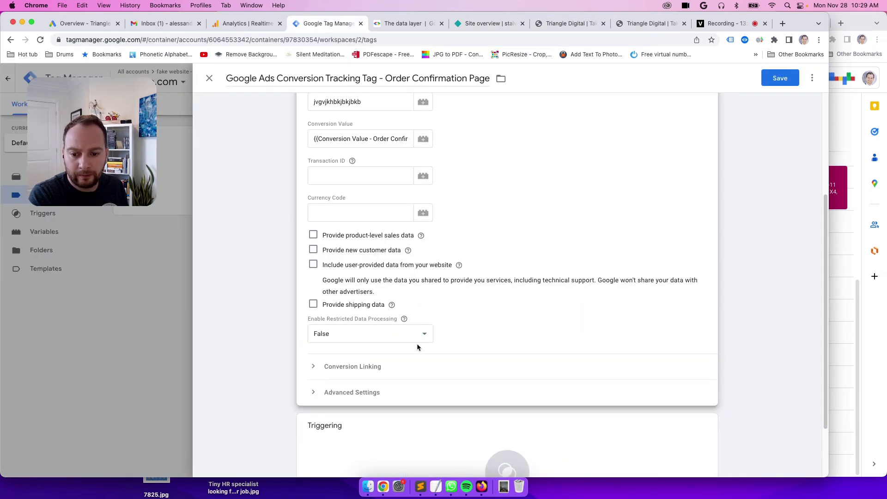
{"action": "scroll", "coordinate": [416, 343], "scroll_direction": "down", "scroll_amount": 3}
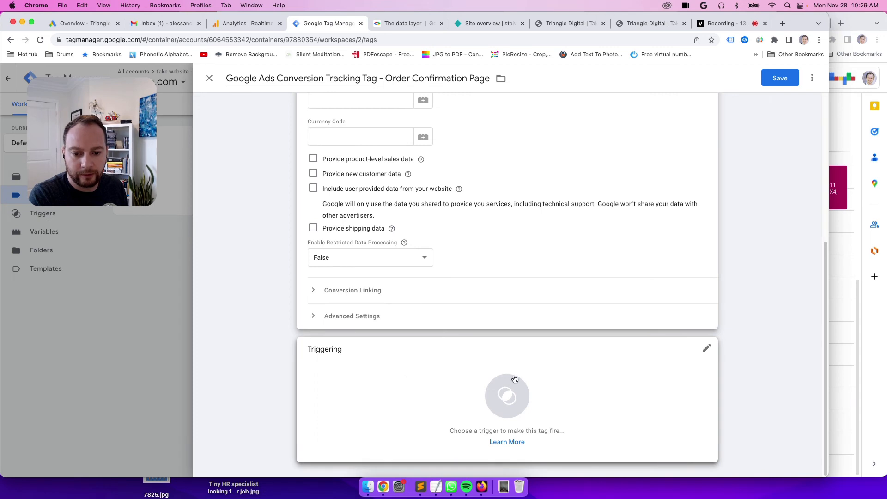
{"action": "left_click", "coordinate": [495, 399]}
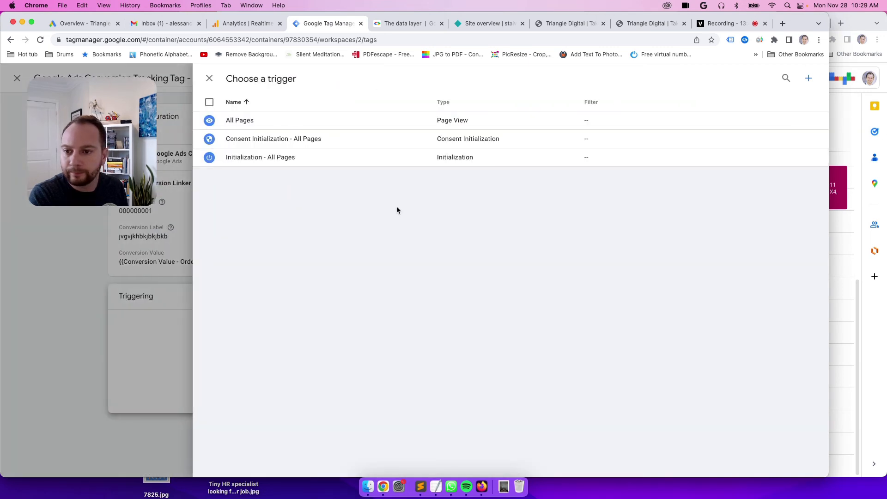
{"action": "left_click", "coordinate": [809, 78]}
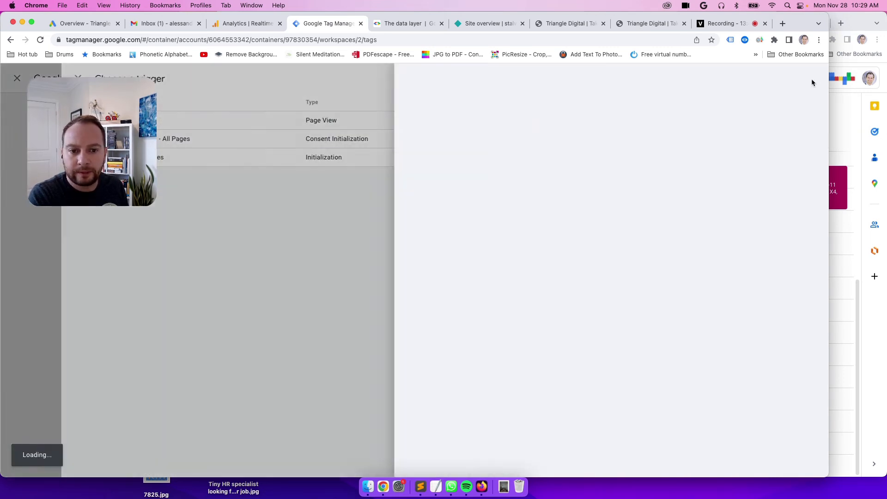
Step: Name the new trigger "Trigger - Order Confirmation Page"
{"action": "left_click", "coordinate": [276, 84]}
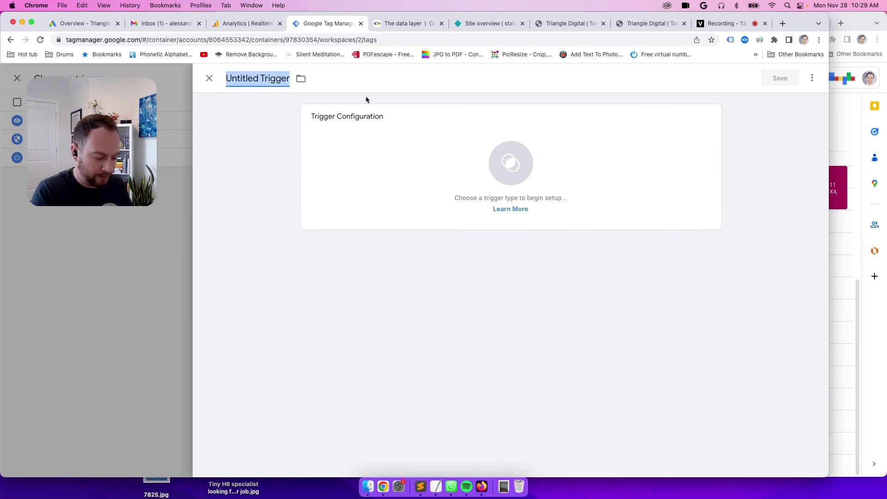
{"action": "type", "text": "Order"}
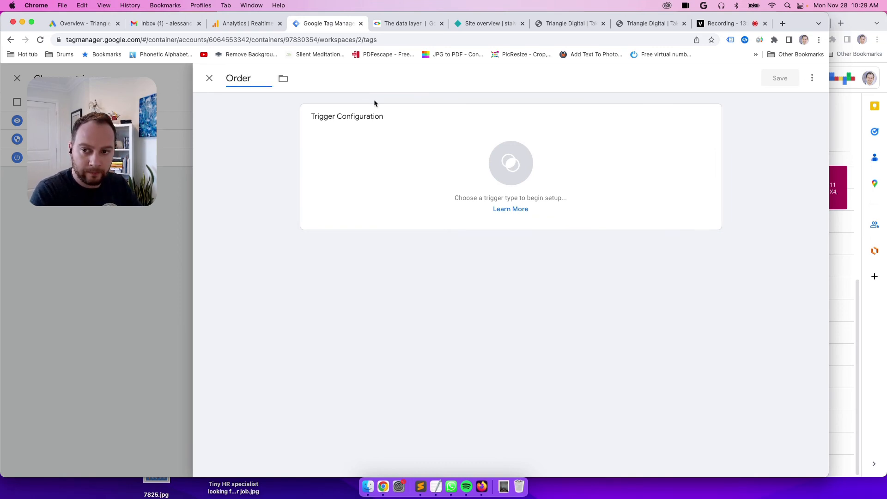
{"action": "key", "text": "BackSpace"}
{"action": "key", "text": "BackSpace"}
{"action": "key", "text": "BackSpace"}
{"action": "key", "text": "BackSpace"}
{"action": "key", "text": "BackSpace"}
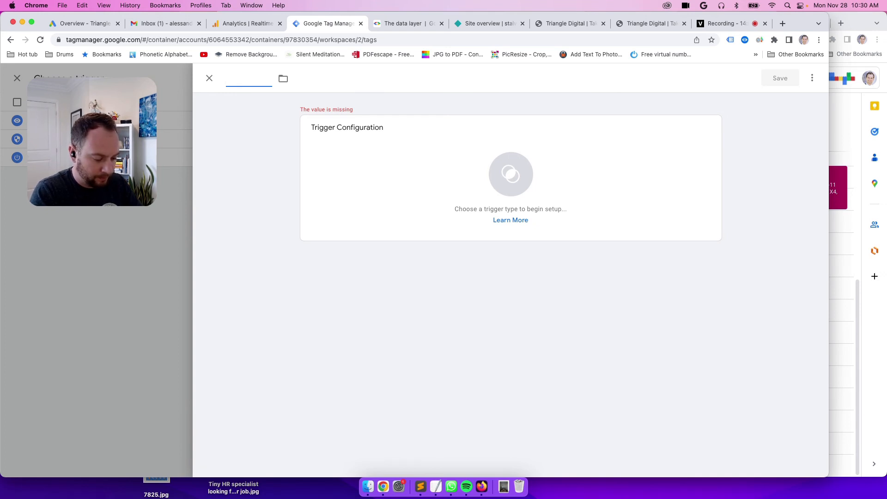
{"action": "type", "text": "Trigger"}
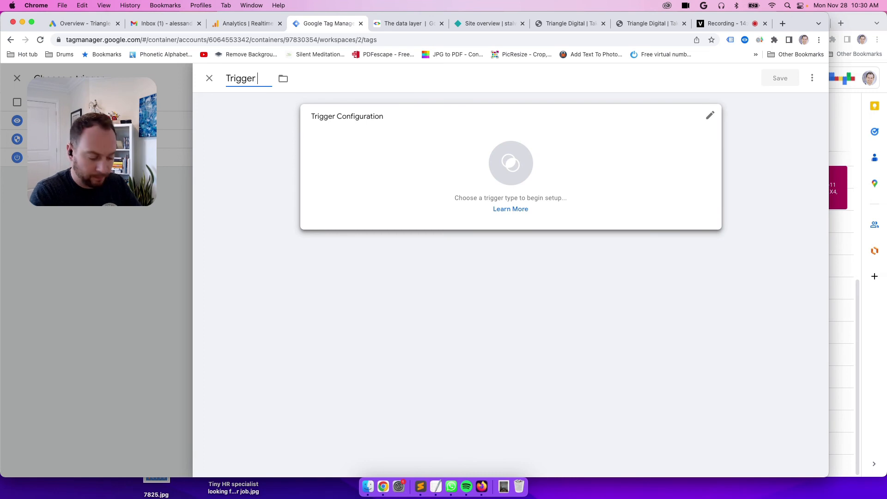
{"action": "type", "text": " - Order"}
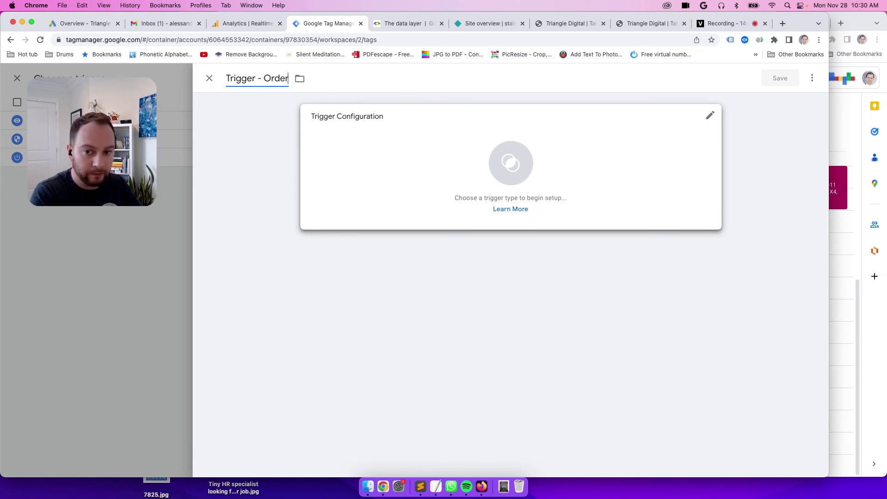
{"action": "type", "text": " Con"}
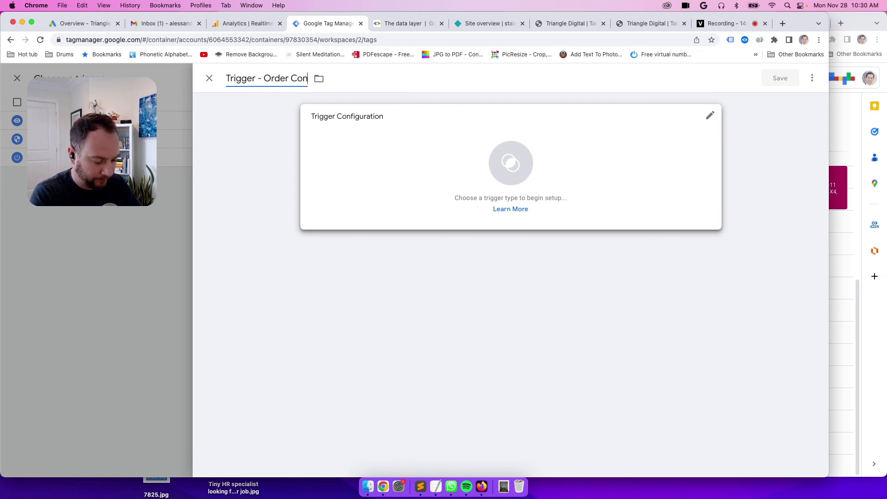
{"action": "type", "text": "firmation Page"}
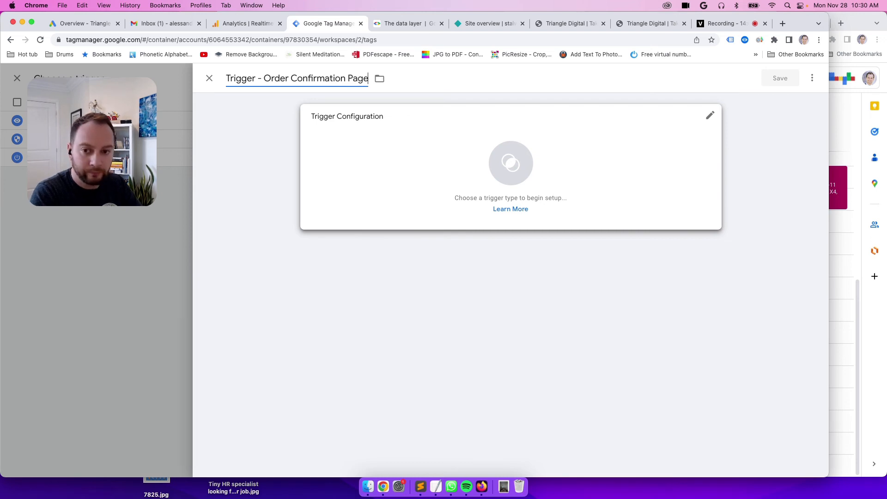
Step: Set the trigger's type to Page View and make it fire on Some Page Views
{"action": "left_click", "coordinate": [515, 156]}
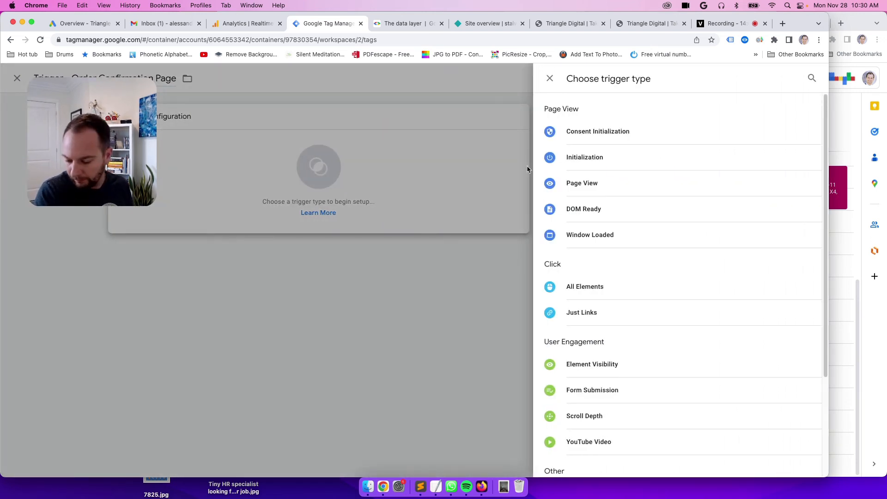
{"action": "left_click", "coordinate": [606, 188]}
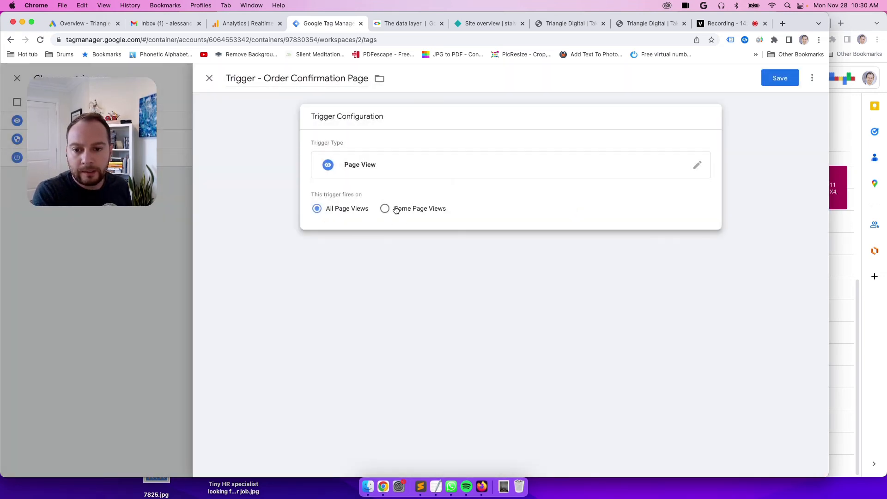
{"action": "left_click", "coordinate": [396, 211]}
Step: Set the trigger's firing condition to Page URL contains "netlify" and save both the trigger and the conversion tag
{"action": "left_click", "coordinate": [378, 248]}
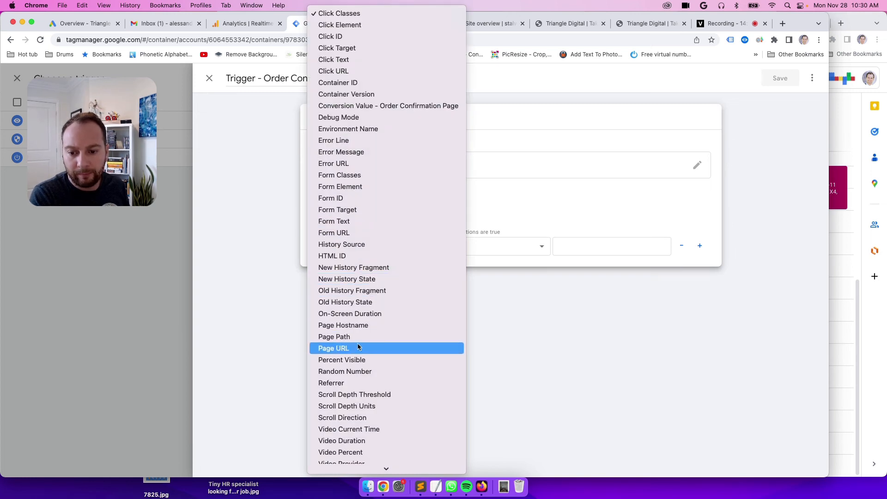
{"action": "left_click", "coordinate": [359, 349]}
{"action": "left_click", "coordinate": [598, 255]}
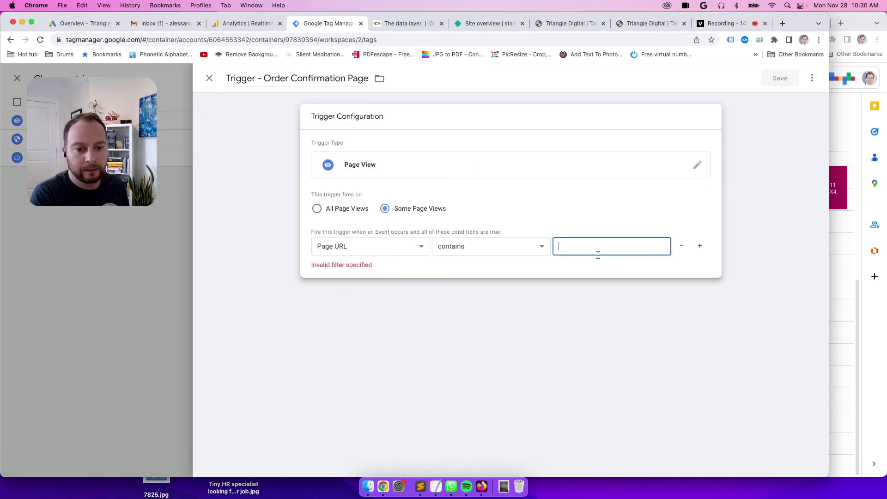
{"action": "type", "text": "netlify"}
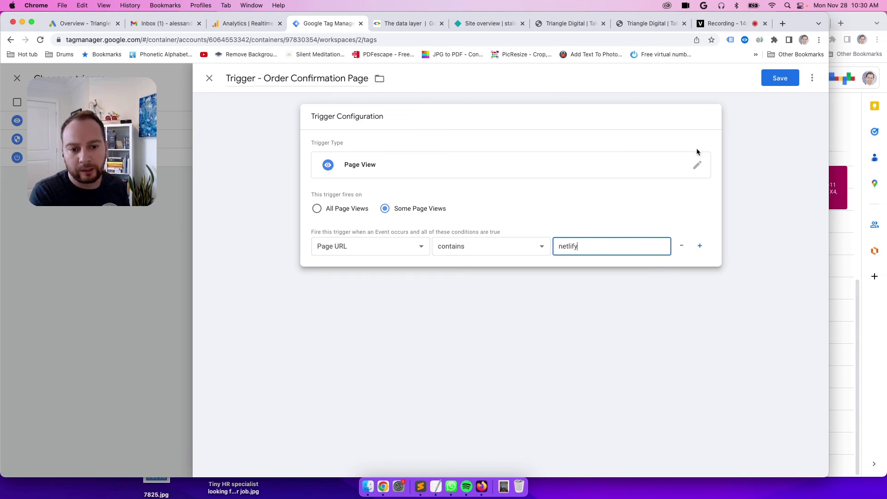
{"action": "left_click", "coordinate": [775, 78]}
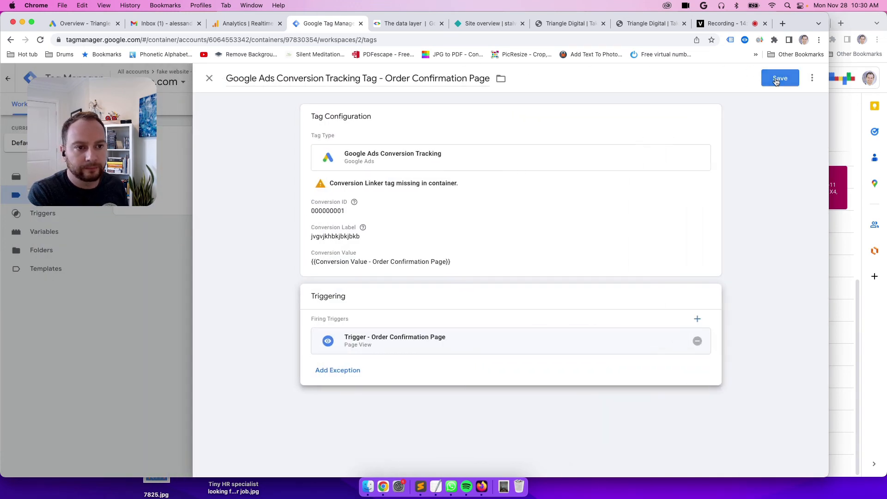
{"action": "left_click", "coordinate": [776, 80]}
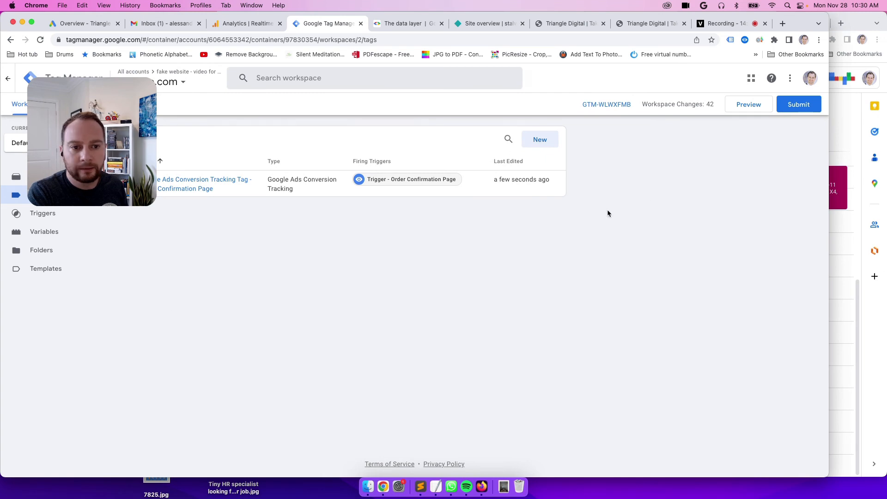
Step: Submit the workspace changes and try to publish them without a version name, dismissing the version description dialog
{"action": "left_click", "coordinate": [794, 106]}
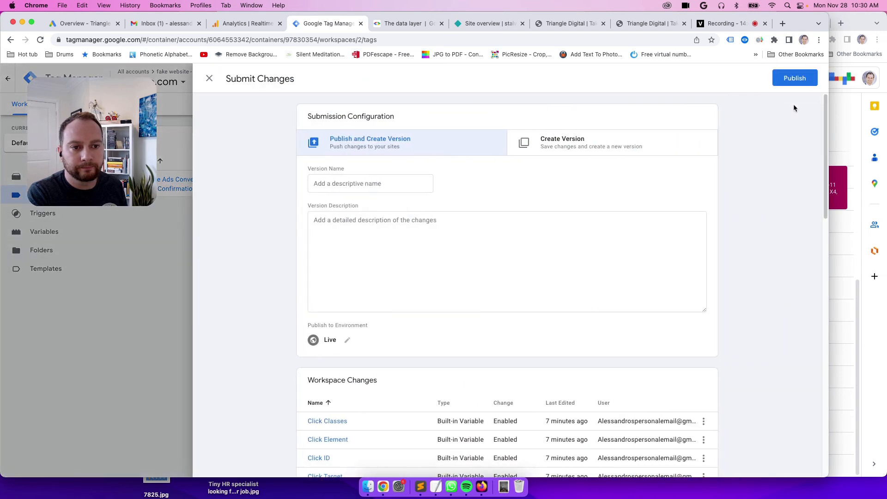
{"action": "left_click", "coordinate": [802, 80]}
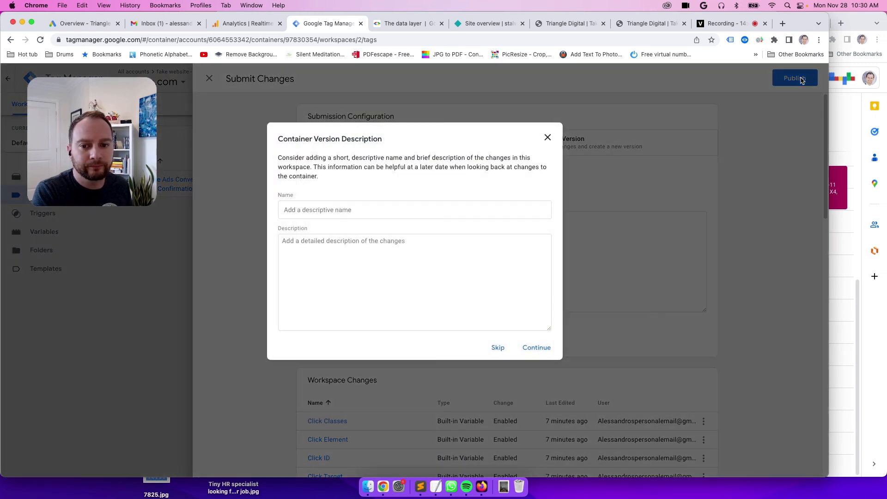
{"action": "left_click", "coordinate": [550, 138]}
Step: Name the version "Added Variables to GTM + added conversion tracking tag and variables"
{"action": "left_click", "coordinate": [379, 251]}
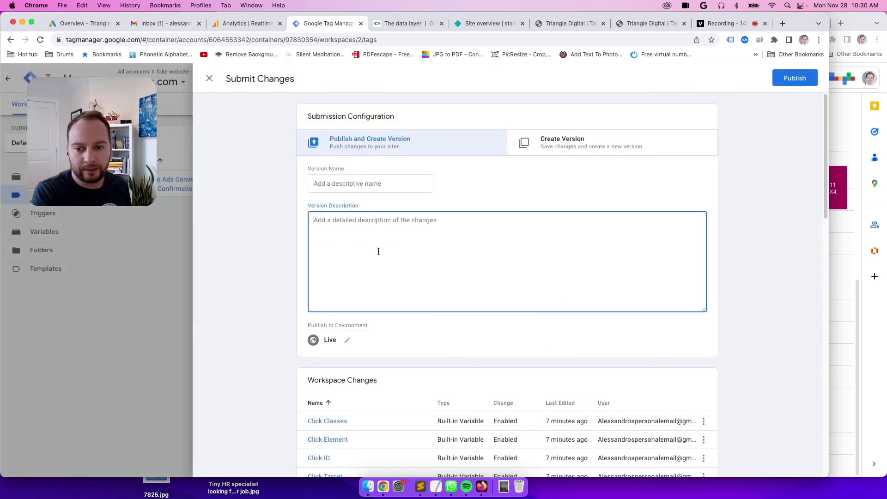
{"action": "left_click", "coordinate": [376, 183]}
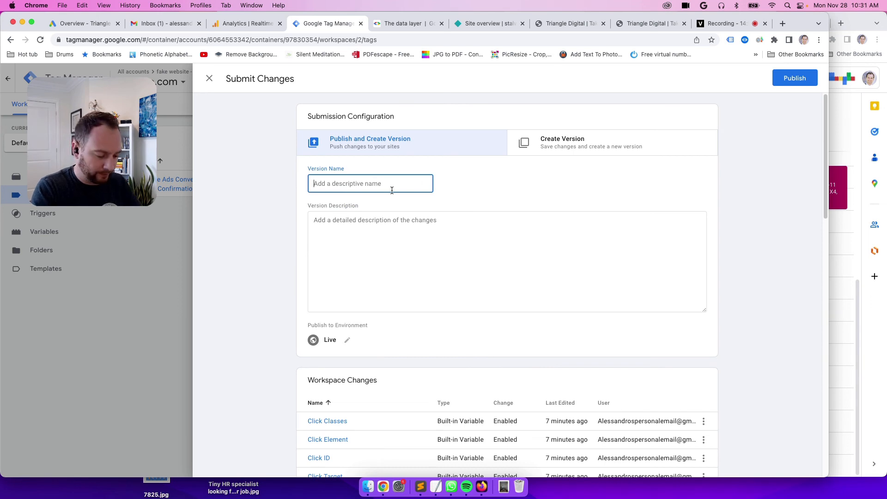
{"action": "type", "text": "Added Variables to GTM +"}
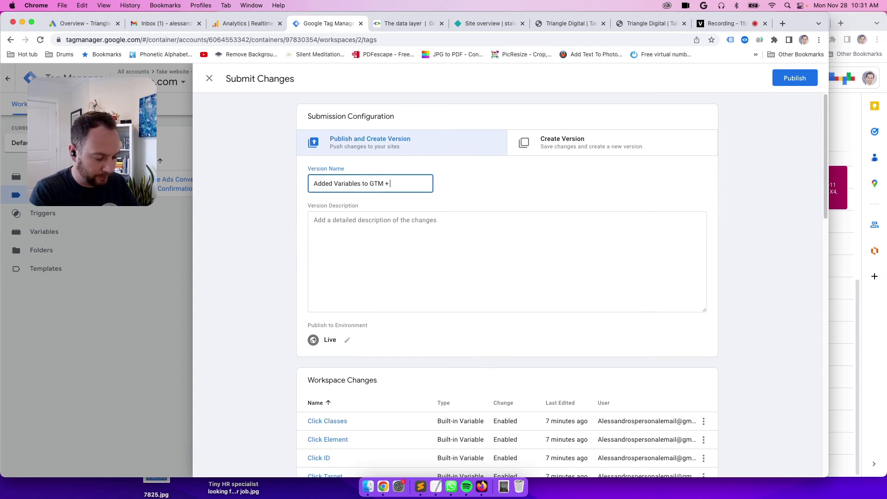
{"action": "type", "text": "added conv"}
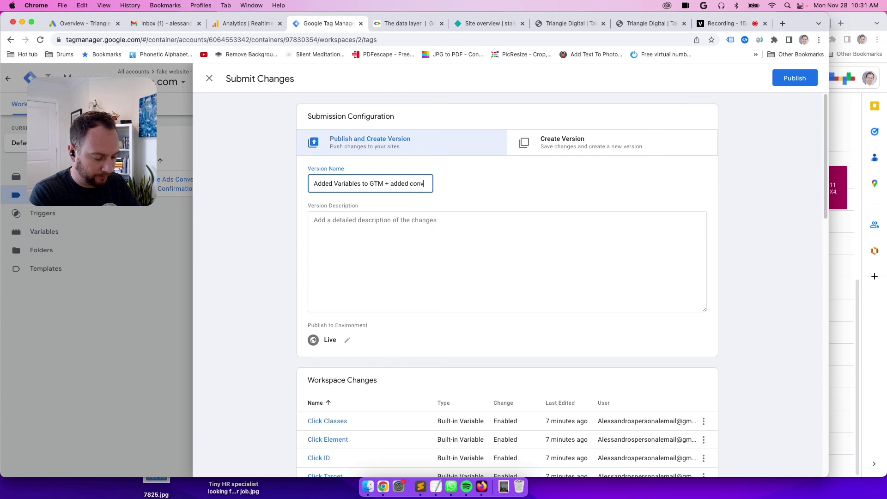
{"action": "type", "text": "ersion track"}
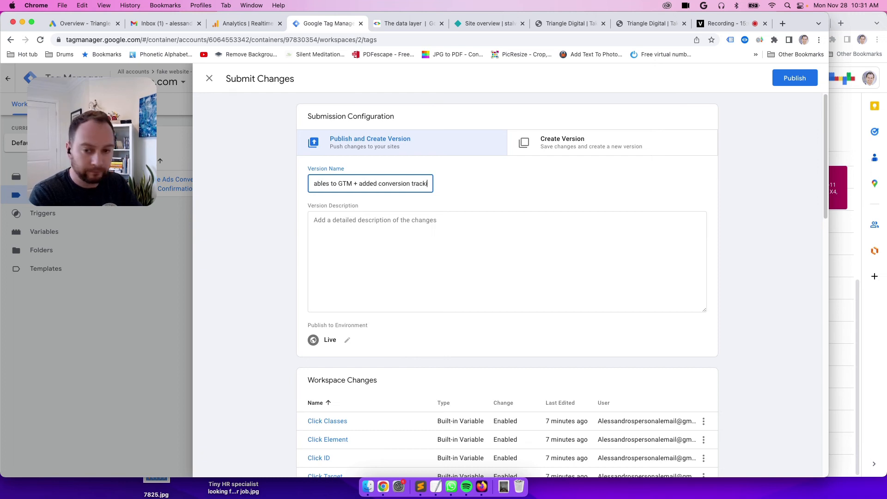
{"action": "type", "text": "ing tag and var"}
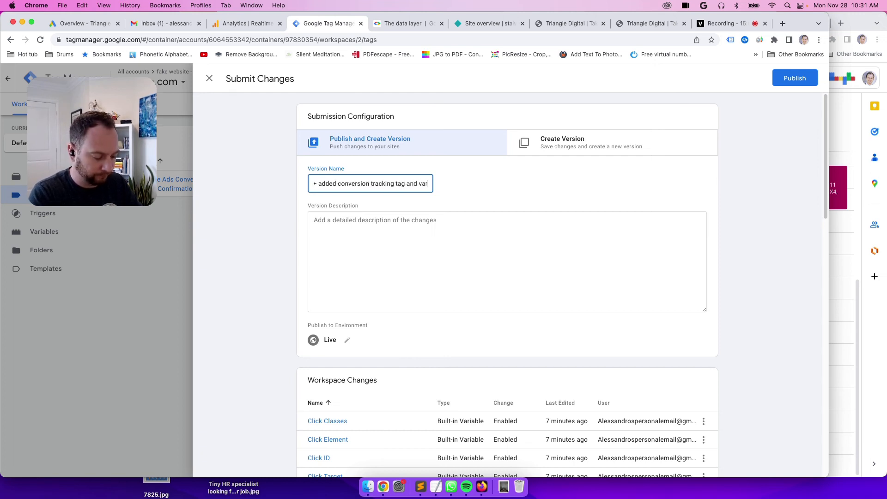
{"action": "type", "text": "iables"}
{"action": "key", "text": "BackSpace"}
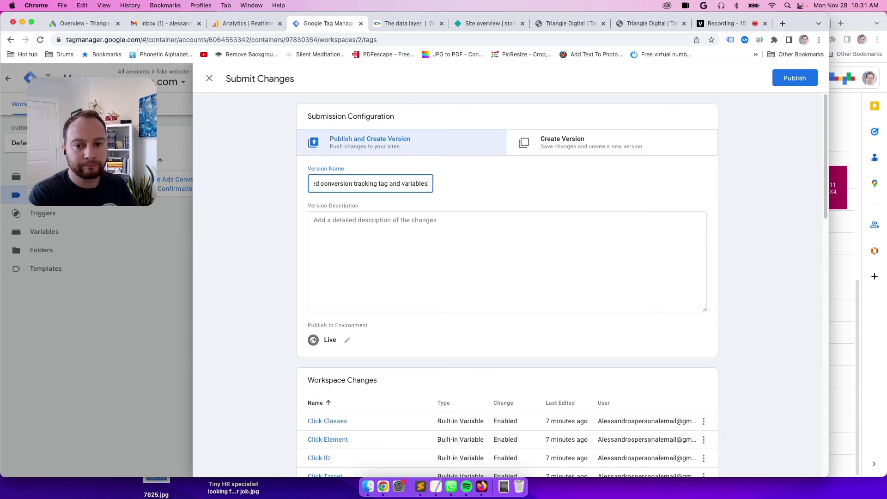
Step: Copy the version name into the version description, publish the version to the Live environment and return to the workspace overview
{"action": "key", "text": "super+a"}
{"action": "key", "text": "super+c"}
{"action": "left_click", "coordinate": [396, 253]}
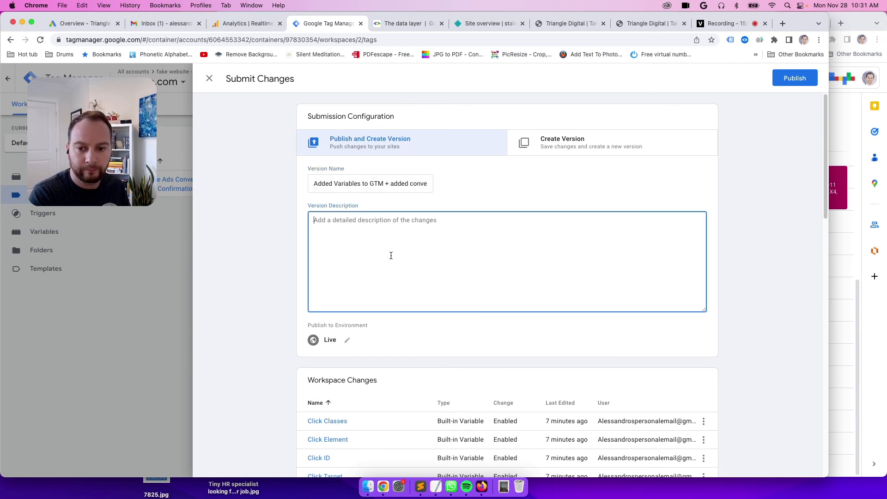
{"action": "key", "text": "super+v"}
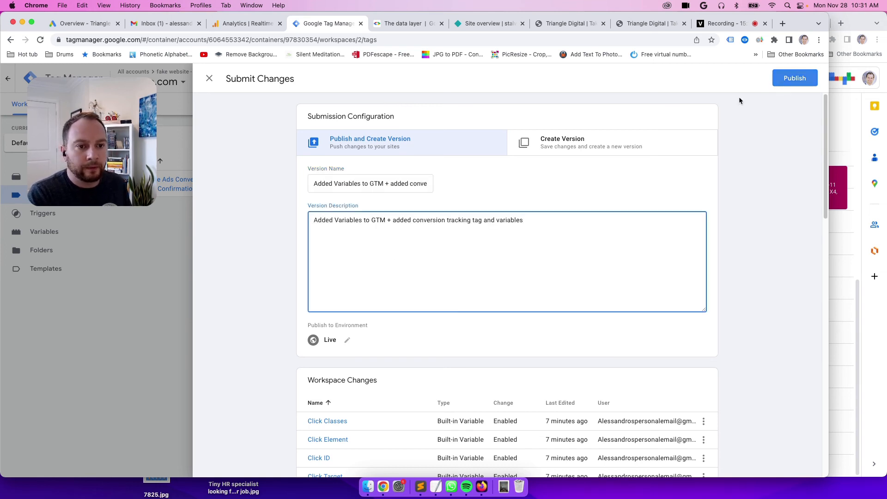
{"action": "left_click", "coordinate": [796, 84]}
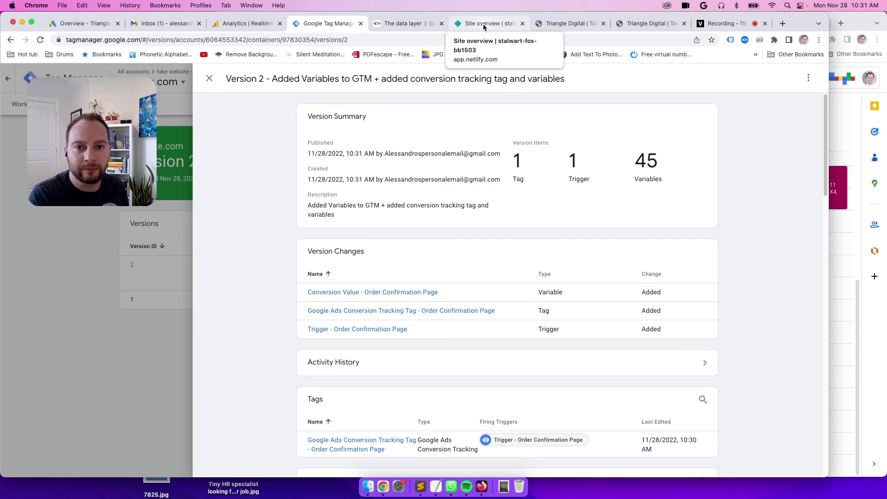
{"action": "left_click", "coordinate": [209, 79]}
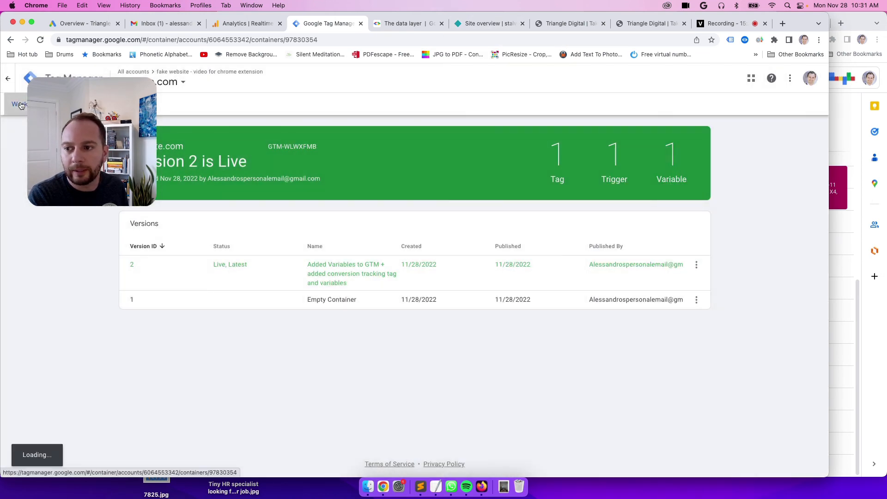
{"action": "left_click", "coordinate": [20, 105]}
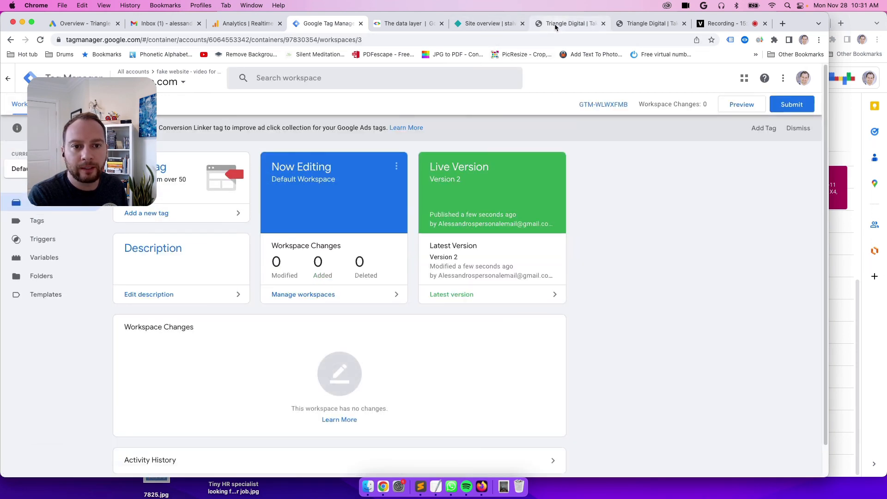
Step: Close the duplicate order summary page and reload the remaining one so it runs the newly published container
{"action": "left_click", "coordinate": [684, 23]}
{"action": "left_click", "coordinate": [568, 23]}
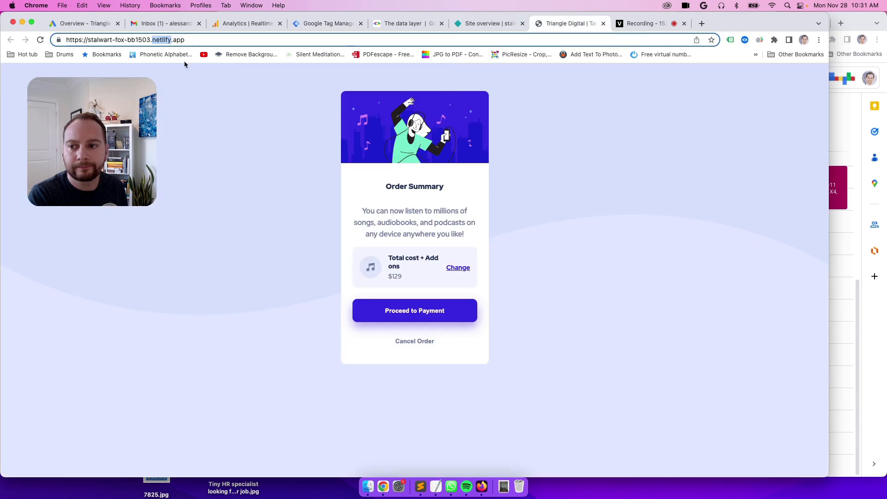
{"action": "left_click", "coordinate": [40, 41]}
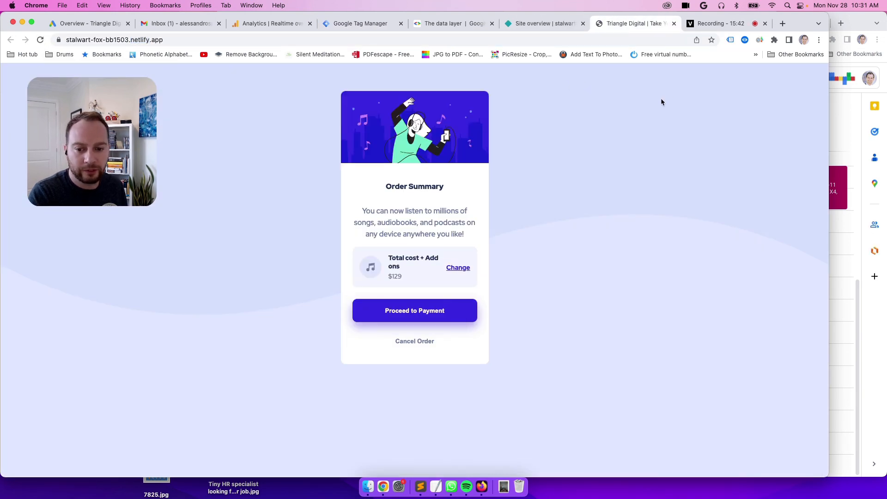
{"action": "key", "text": "super+r"}
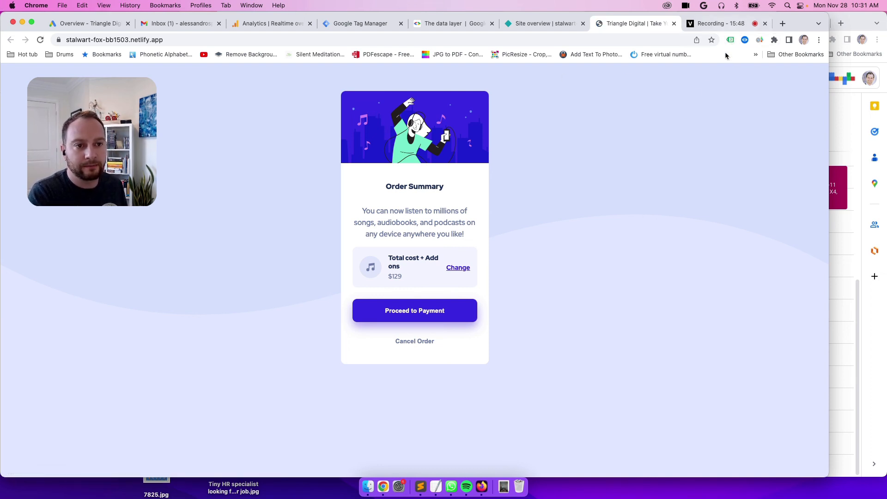
Step: Inspect the Google Ads Conversion Tracking tag's Conversion ID, Conversion Label and Conversion Value with Tag Assistant Legacy on the order summary page
{"action": "left_click", "coordinate": [730, 40]}
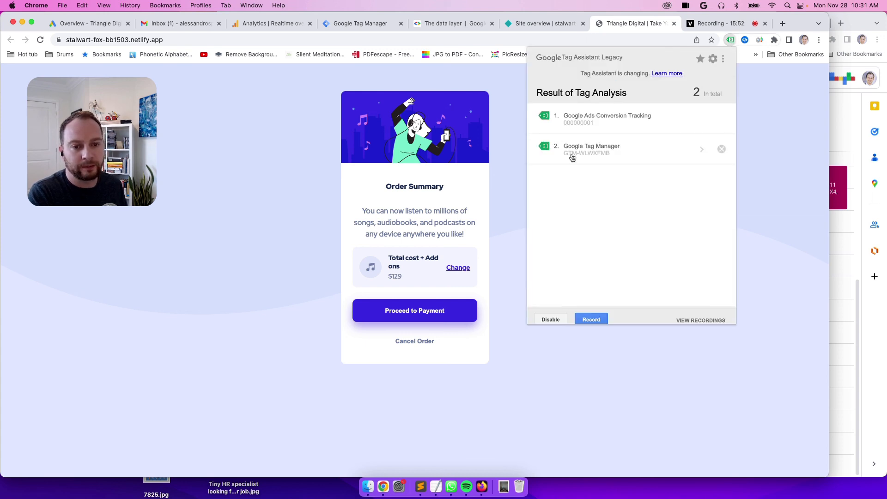
{"action": "left_click", "coordinate": [613, 119]}
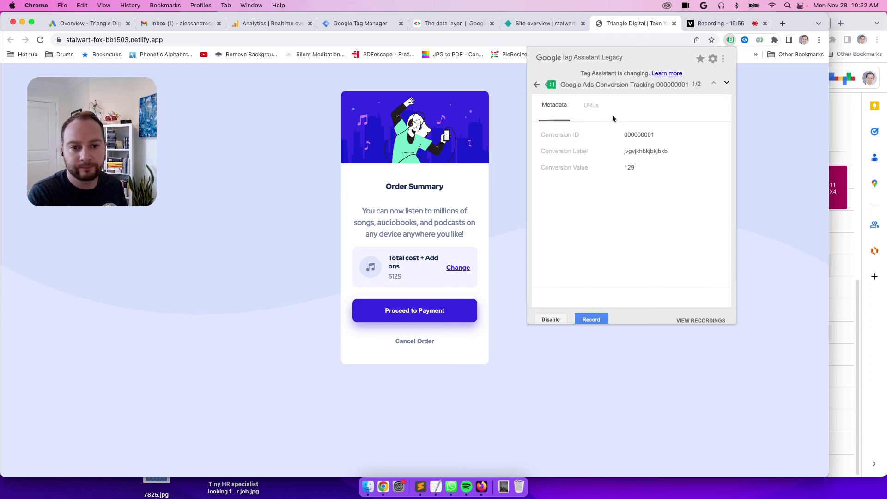
{"action": "double_click", "coordinate": [646, 134]}
{"action": "left_click", "coordinate": [566, 154]}
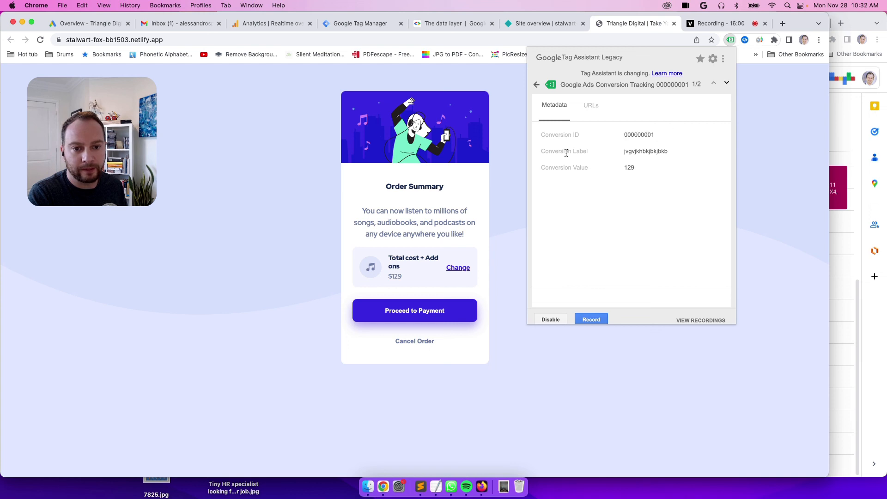
{"action": "double_click", "coordinate": [647, 151]}
{"action": "left_click", "coordinate": [648, 186]}
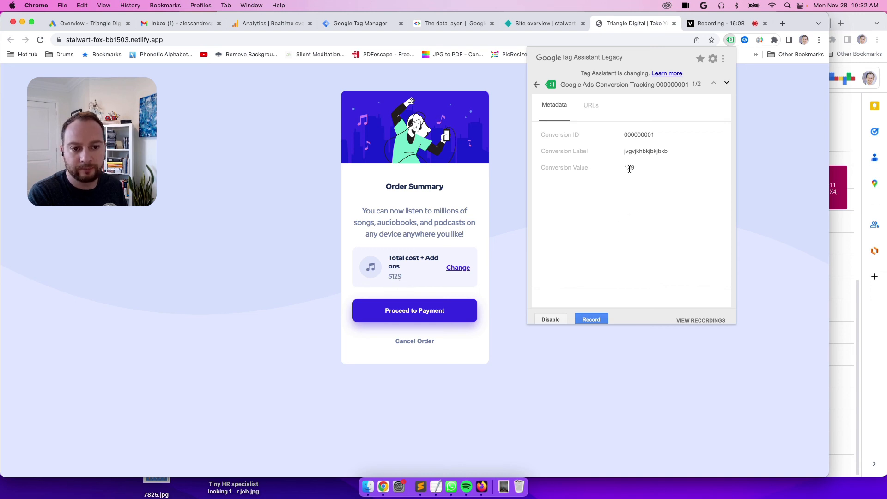
{"action": "left_click_drag", "start_coordinate": [629, 170], "coordinate": [573, 168]}
{"action": "left_click", "coordinate": [630, 204]}
{"action": "left_click", "coordinate": [760, 176]}
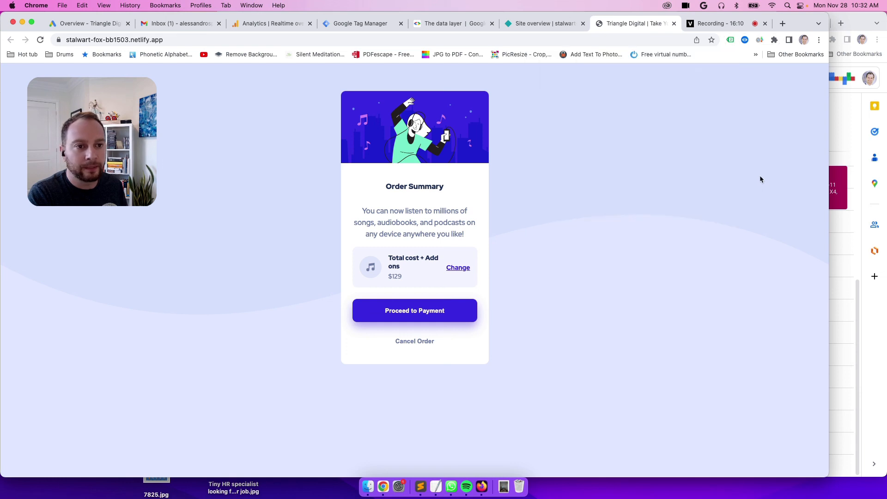
Step: View the GTM Variable Builder extension's Chrome Web Store page, close it and highlight the total cost on the order summary page
{"action": "right_click", "coordinate": [760, 40]}
{"action": "left_click", "coordinate": [767, 55]}
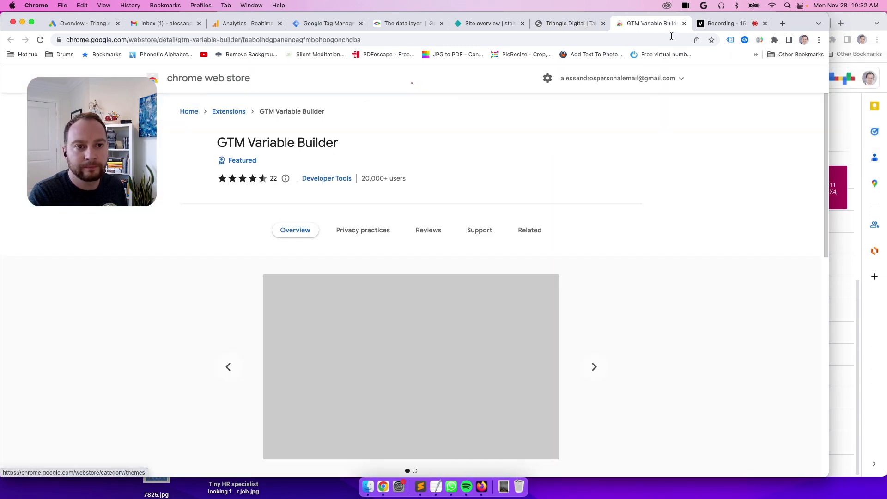
{"action": "left_click", "coordinate": [684, 23]}
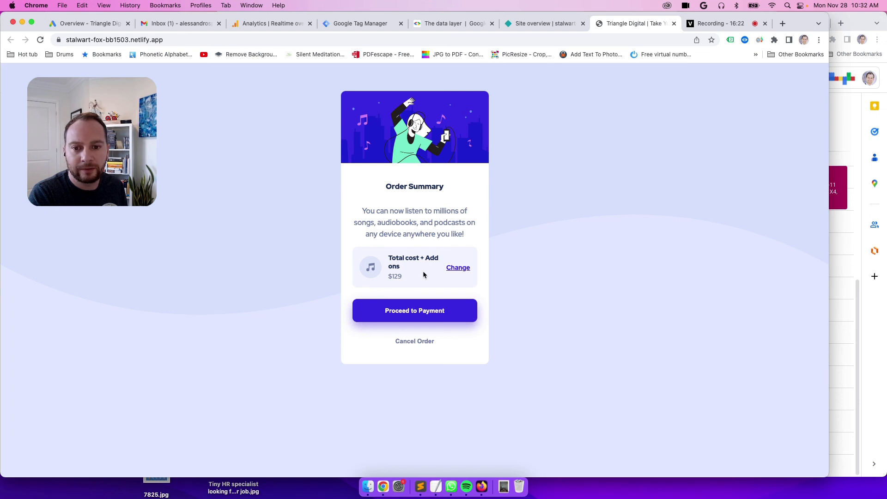
{"action": "double_click", "coordinate": [397, 277]}
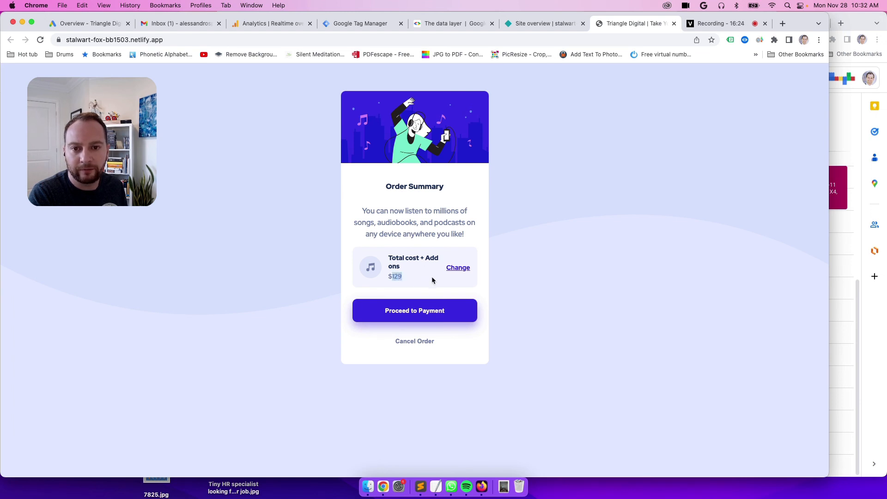